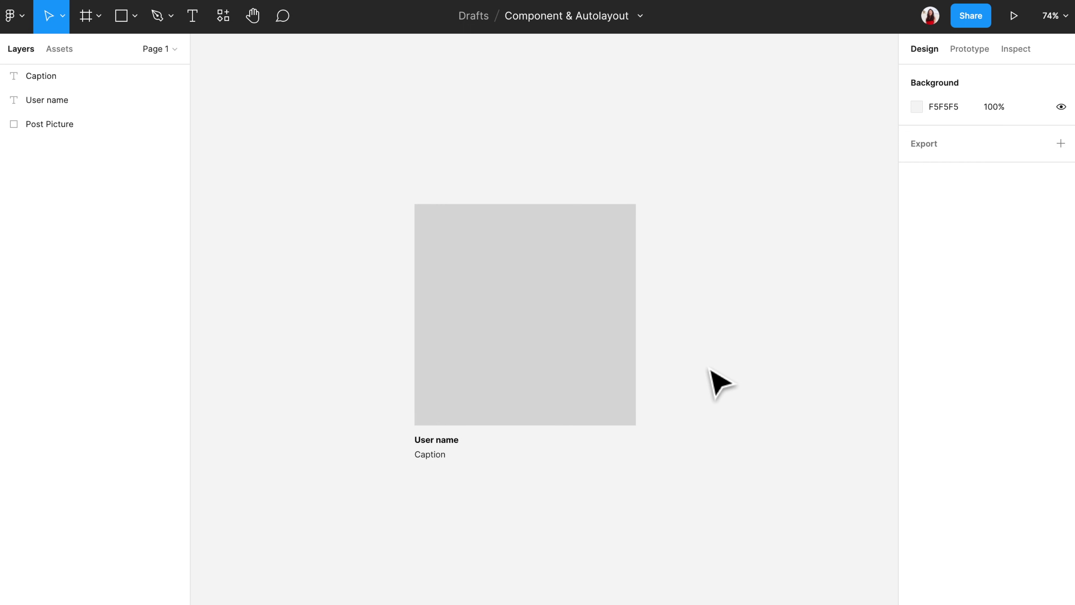
- Group the card's picture, name and caption layers into a single group
left_click_drag(376, 168, 696, 512)
right_click(506, 297)
left_click(523, 397)
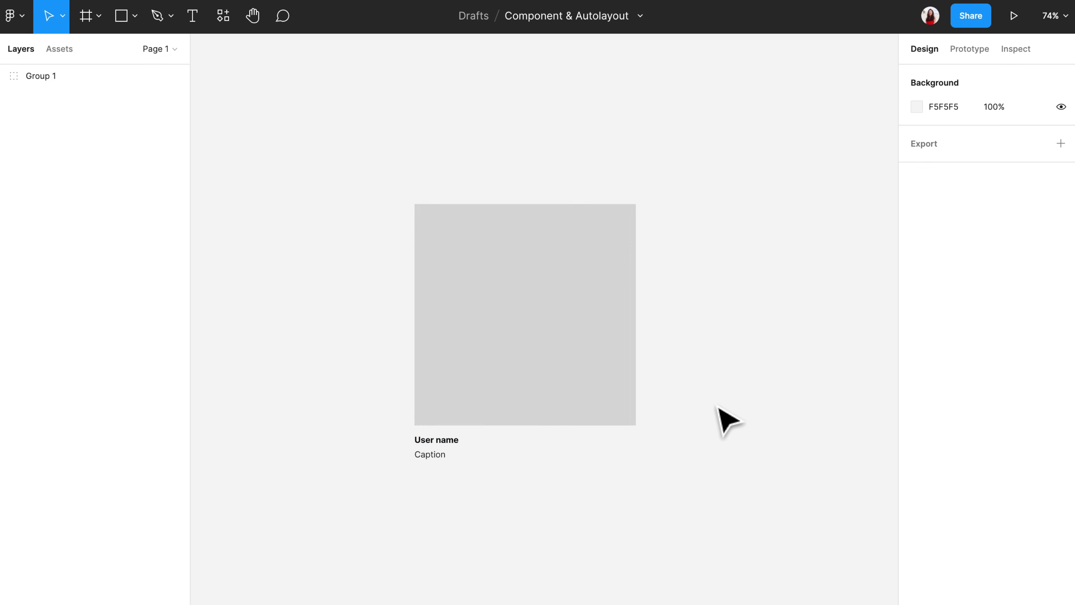
- Copy the grouped card and paste two copies stacked below it
scroll(526, 202, "down", 5)
right_click(526, 202)
left_click(534, 208)
left_click(487, 392)
right_click(482, 375)
left_click(493, 384)
left_click_drag(501, 389, 494, 437)
scroll(496, 444, "down", 5)
right_click(475, 420)
left_click(498, 432)
scroll(487, 415, "down", 5)
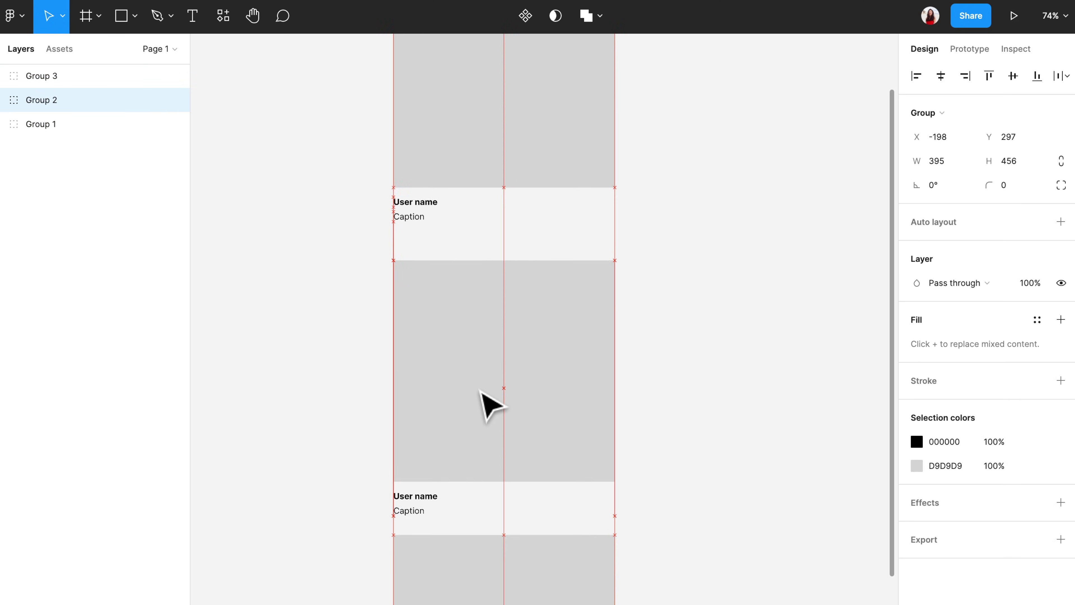
- Replace the second card's caption with the auto layout paragraph and resize its box to 395 wide
double_click(420, 504)
key("ctrl+v")
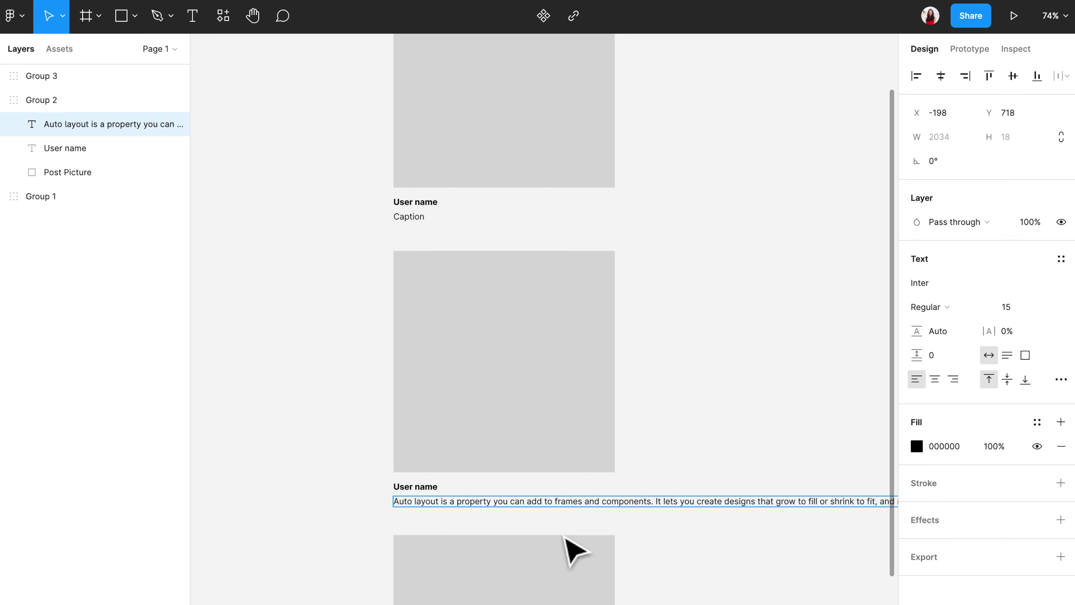
key("Escape")
scroll(673, 568, "right", 5)
scroll(677, 577, "right", 10)
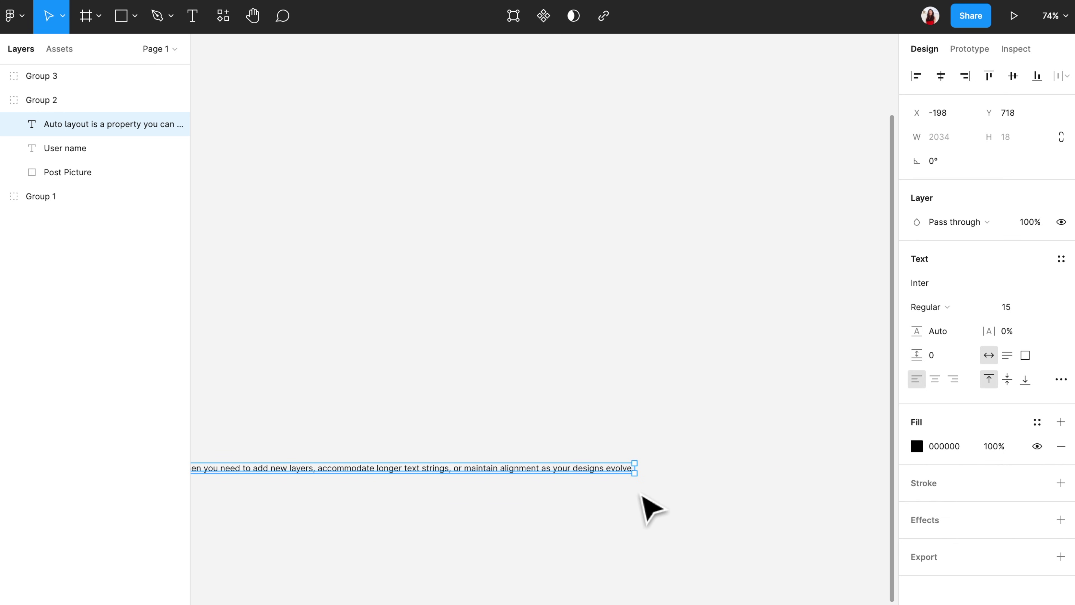
left_click_drag(650, 493, 466, 533)
scroll(546, 516, "left", 10)
left_click(576, 524)
- Move the third card further down below the second
scroll(588, 517, "down", 6)
scroll(588, 517, "left", 3)
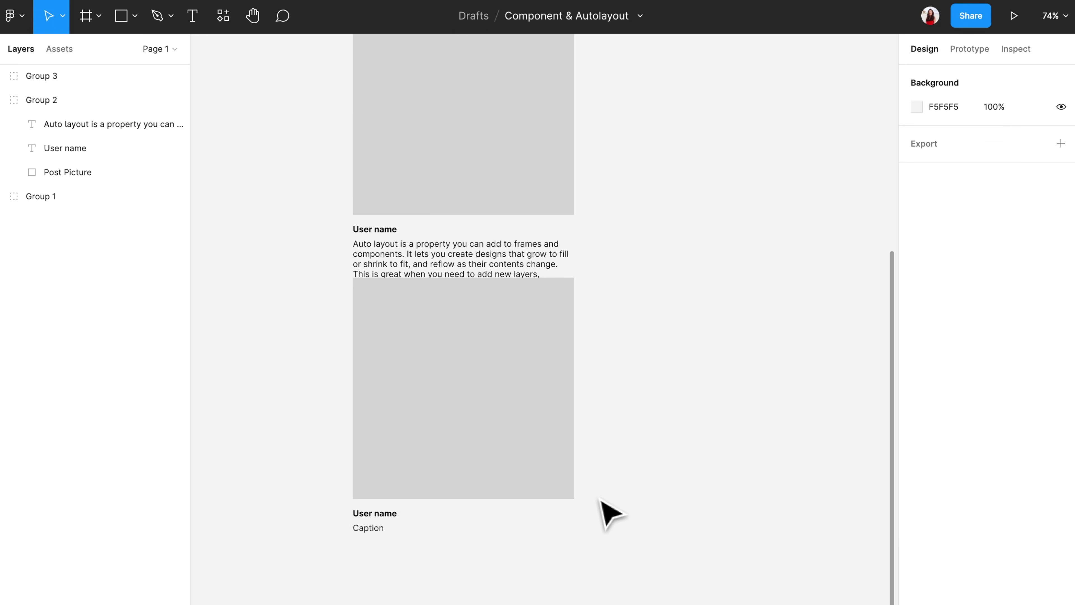
left_click_drag(271, 351, 456, 557)
left_click_drag(485, 419, 483, 485)
left_click(697, 519)
scroll(698, 515, "down", 6)
scroll(696, 512, "up", 6)
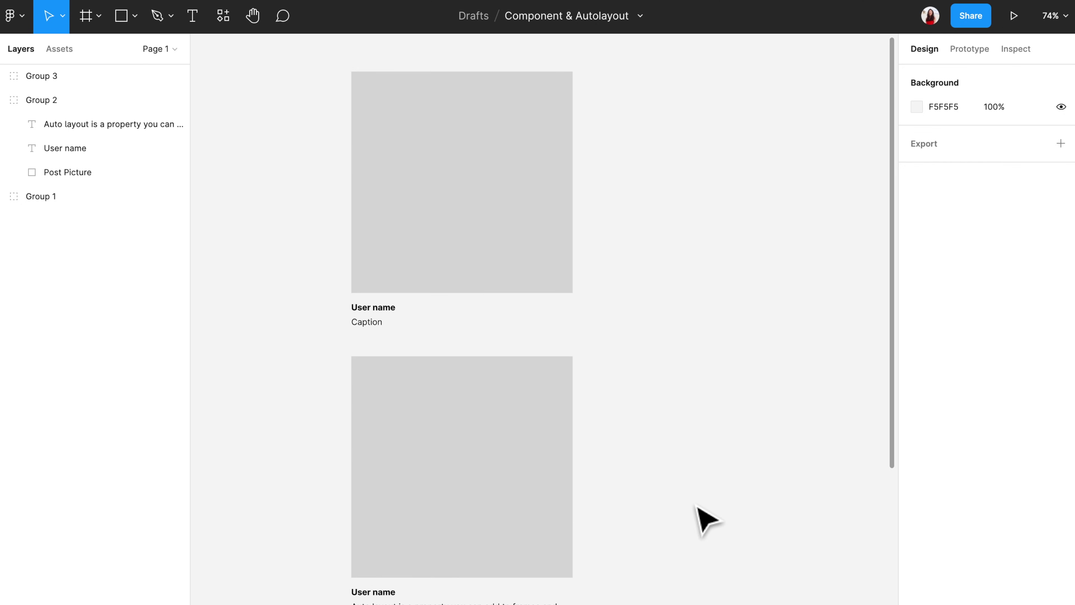
left_click(383, 320)
- Set the first card's caption and the second card's paragraph to font size 12
double_click(383, 320)
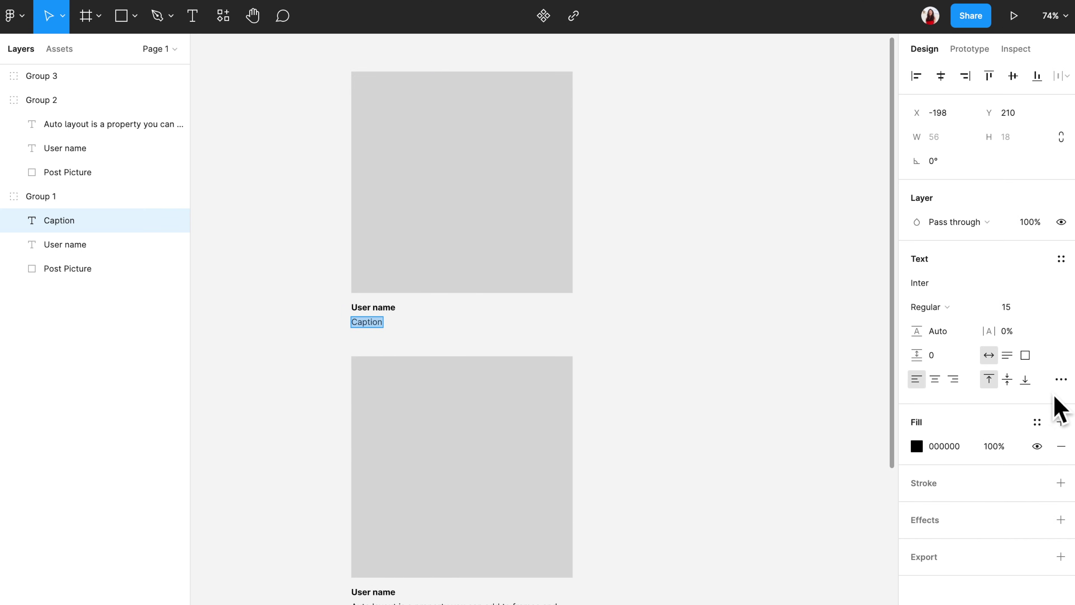
left_click(1028, 307)
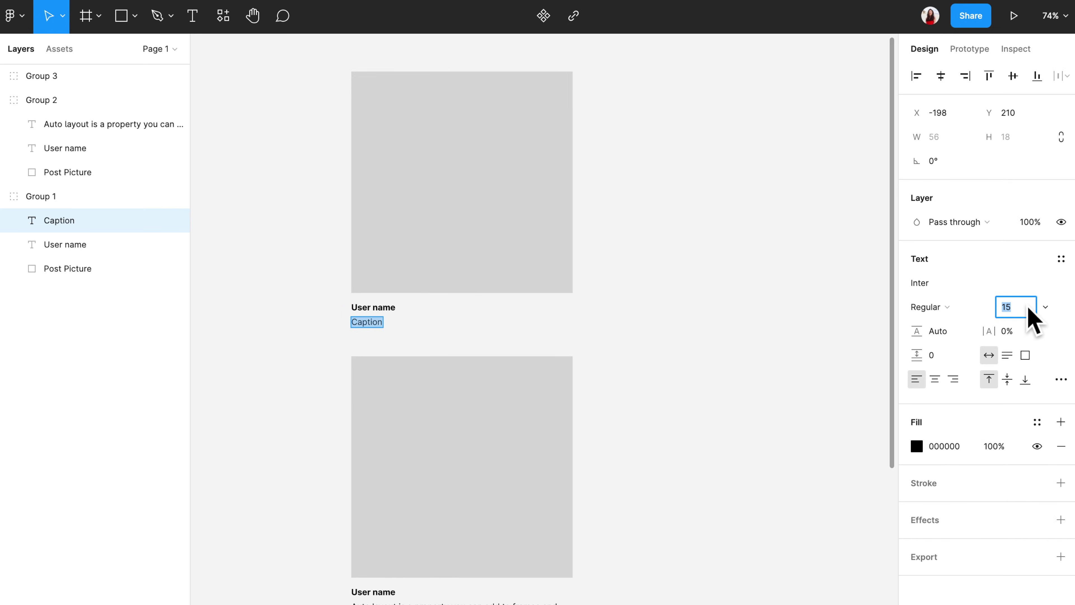
type("12")
key("Return")
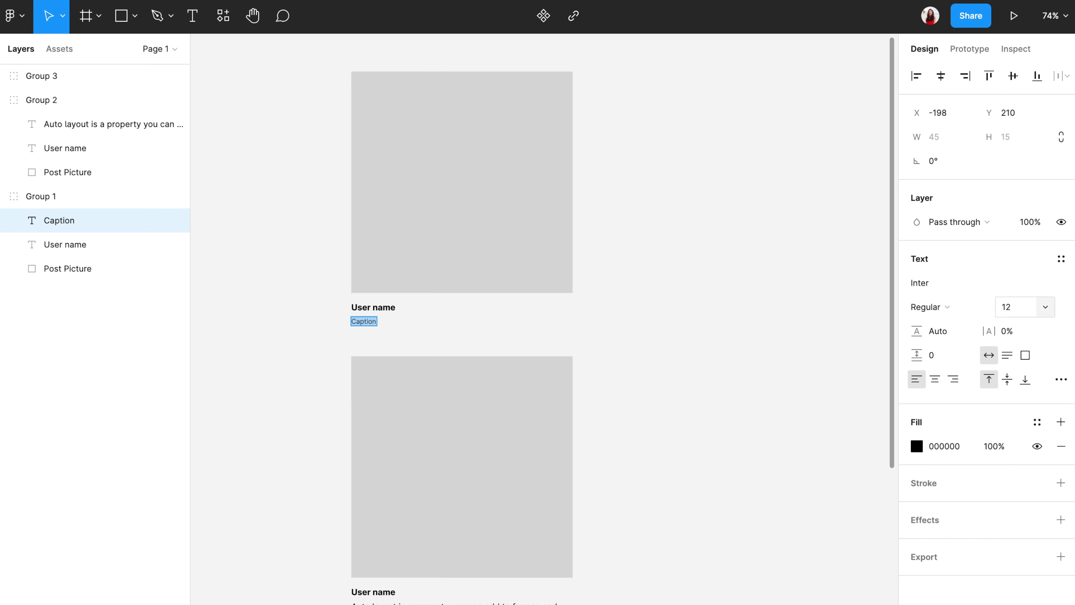
scroll(557, 392, "down", 2)
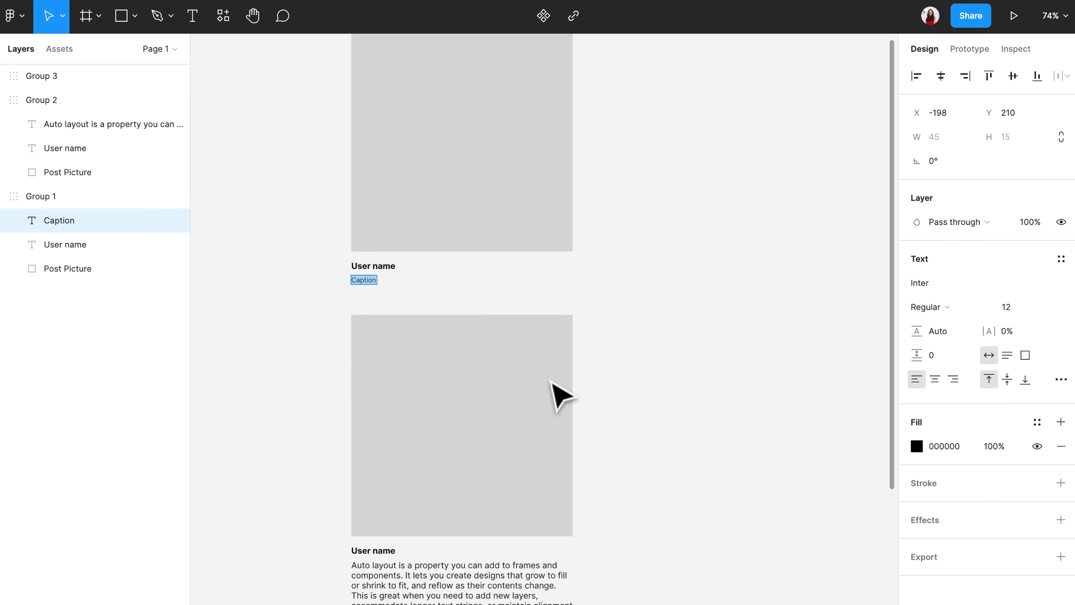
left_click(396, 587)
left_click(1015, 309)
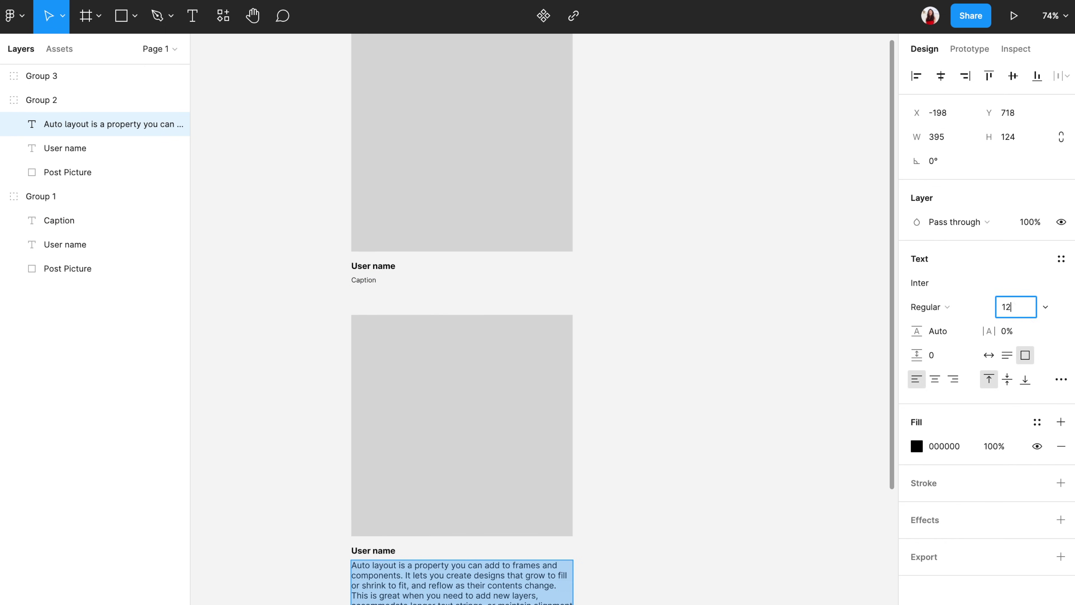
key("Return")
- Set the third card's caption to font size 12
scroll(780, 341, "down", 8)
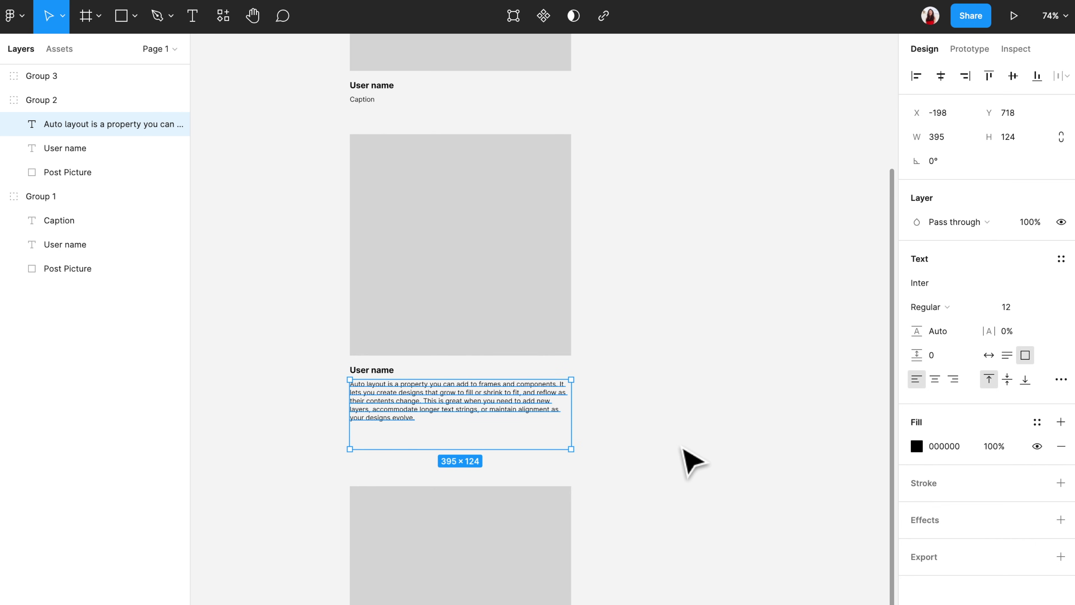
scroll(693, 462, "down", 7)
left_click(392, 590)
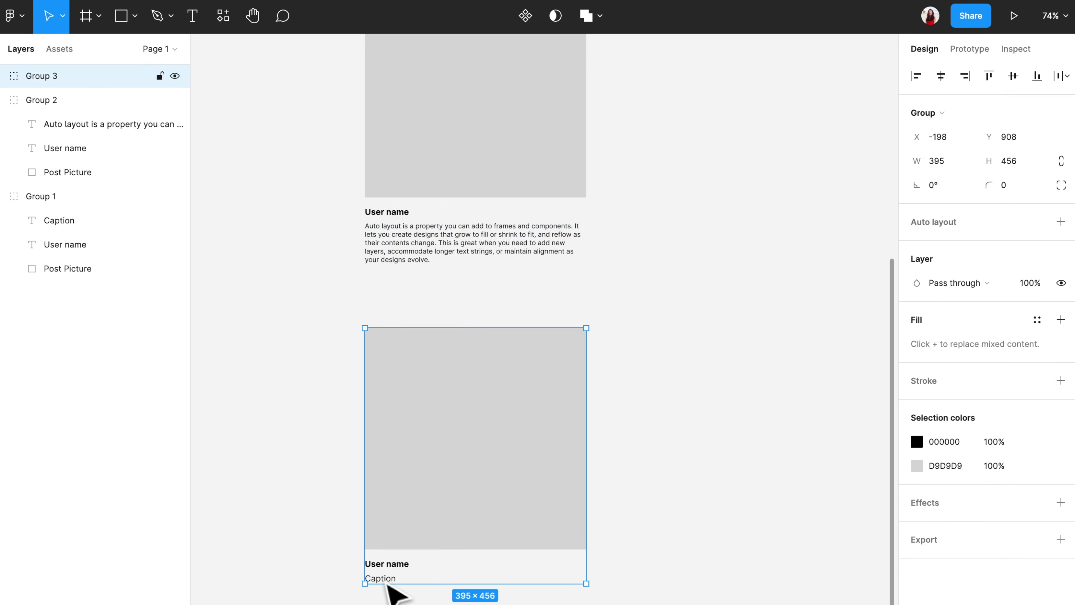
double_click(389, 585)
left_click(1012, 307)
type("12")
key("Return")
left_click(780, 348)
- Nudge the second card slightly upward, closer beneath the first card
scroll(780, 348, "up", 11)
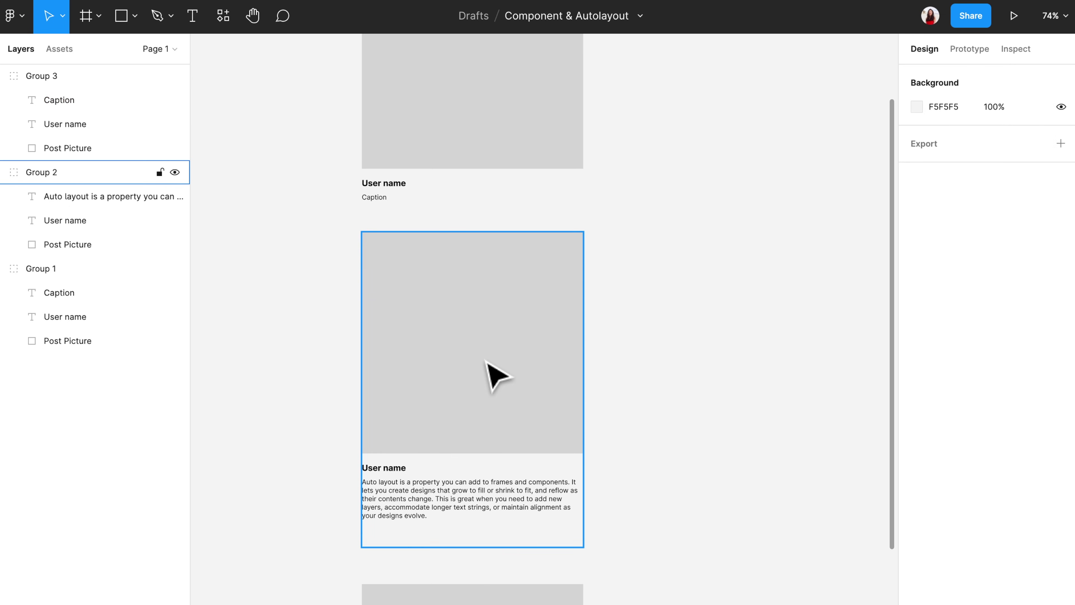
mouse_move(486, 361)
left_mouse_down()
mouse_move(489, 385)
mouse_move(493, 371)
left_mouse_up()
left_click(680, 256)
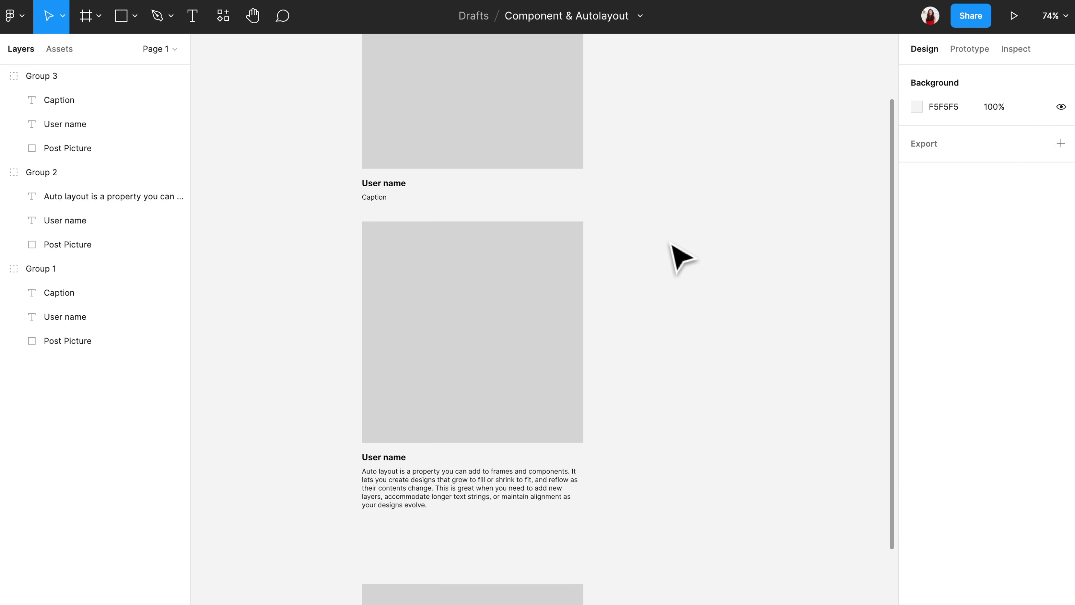
scroll(680, 256, "down", 3)
scroll(679, 256, "up", 2)
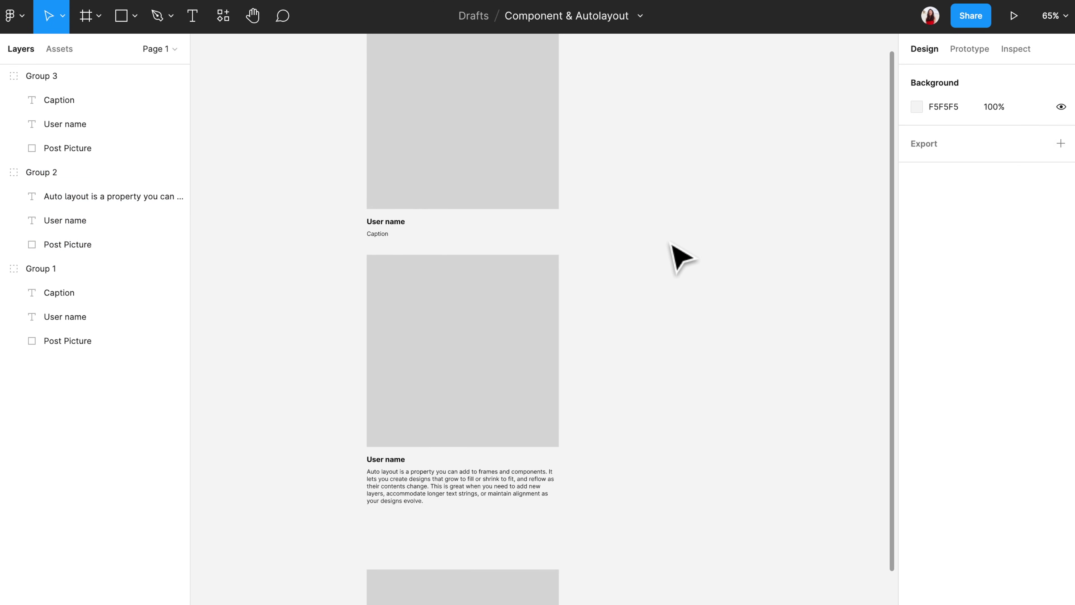
- Delete the lower two cards, Group 2 and Group 3
scroll(537, 364, "down", 1)
left_click_drag(257, 324, 508, 593)
key("Delete")
- Turn the remaining Group 1 card into a component
scroll(492, 504, "up", 3)
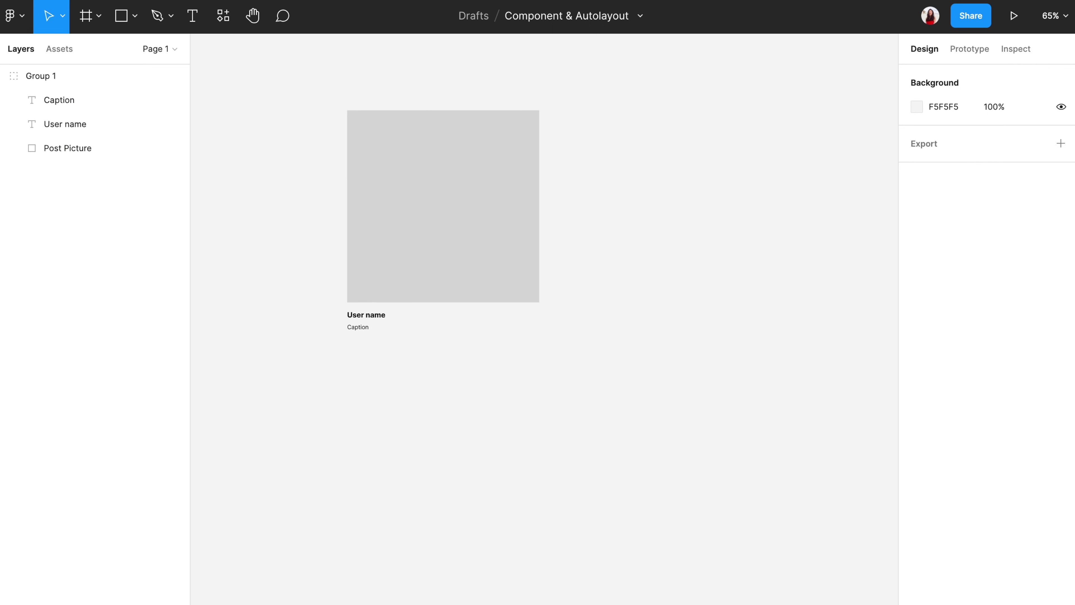
right_click(371, 188)
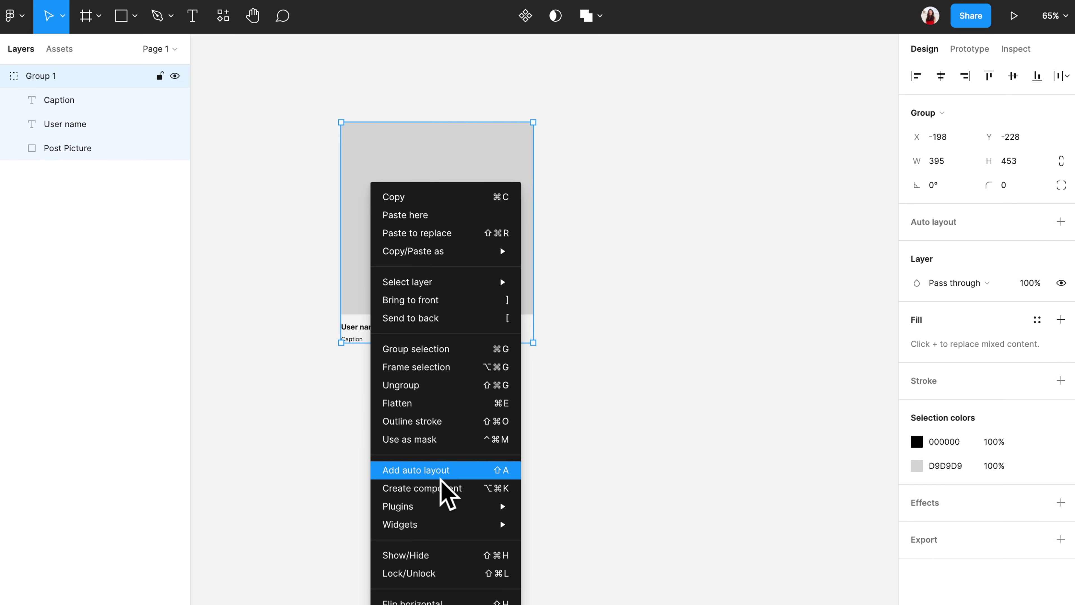
left_click(443, 493)
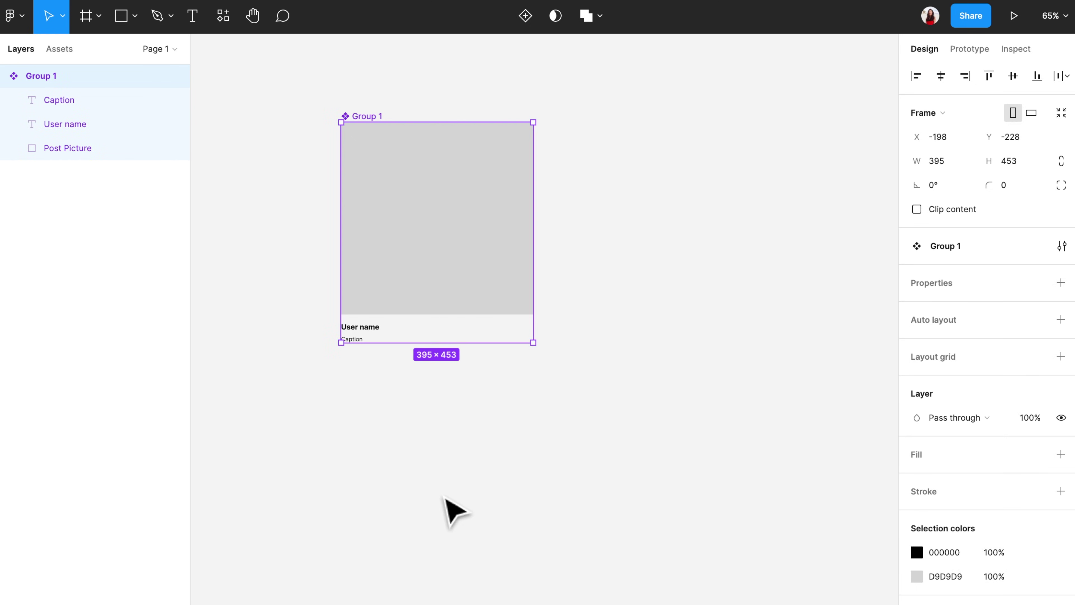
left_click(673, 373)
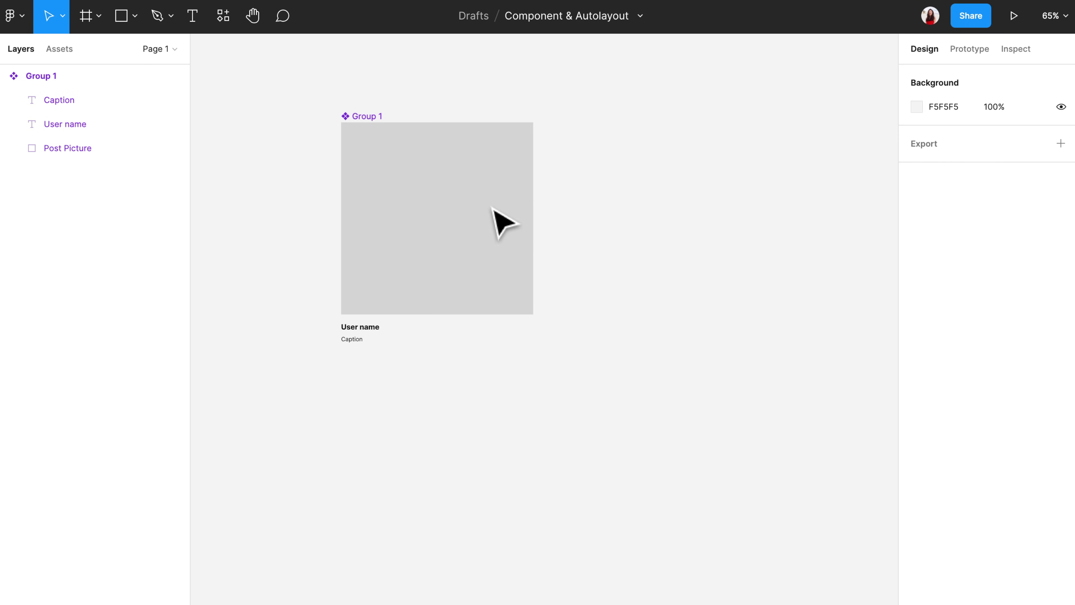
- Rename the component to Post and copy it
double_click(360, 117)
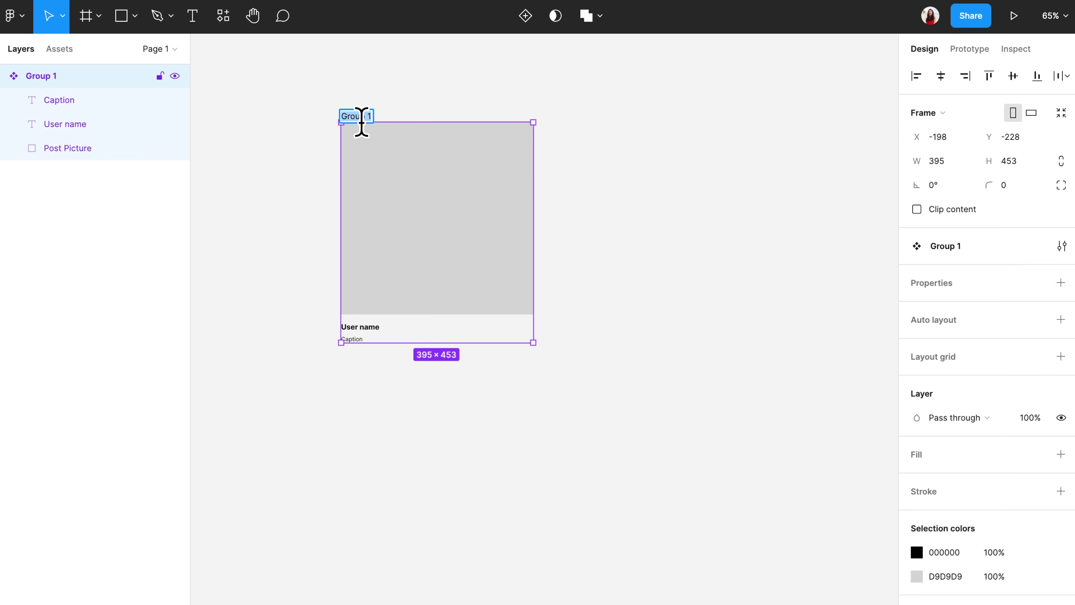
left_click(626, 222)
right_click(492, 215)
left_click(503, 228)
- Paste a Post instance below the original and align it on the left
left_click(454, 440)
right_click(451, 399)
left_click(466, 413)
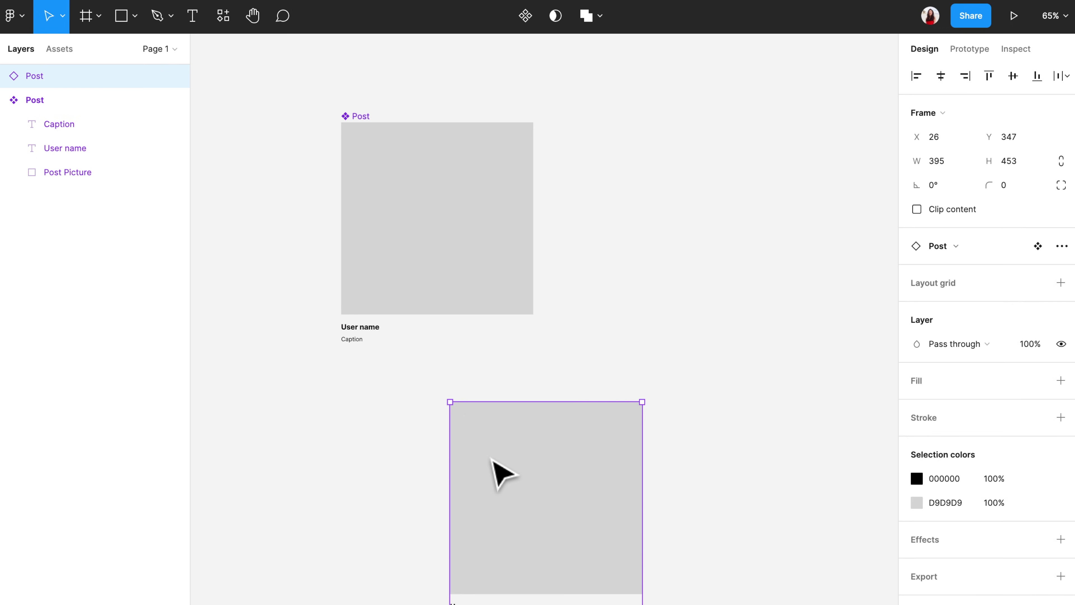
left_click_drag(483, 466, 420, 447)
left_click(620, 392)
scroll(606, 402, "down", 1)
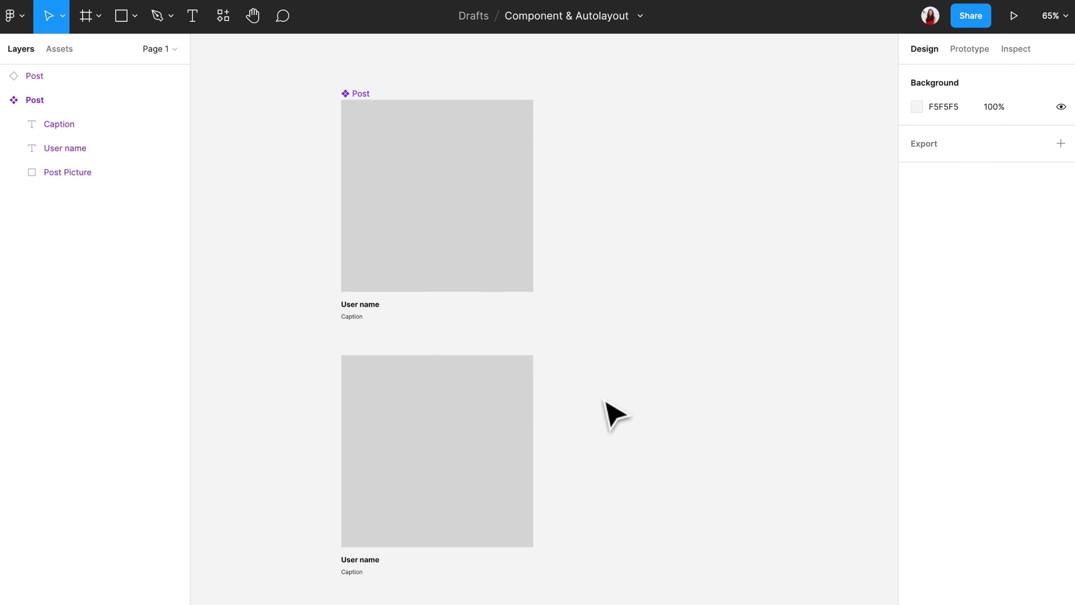
scroll(615, 415, "down", 1)
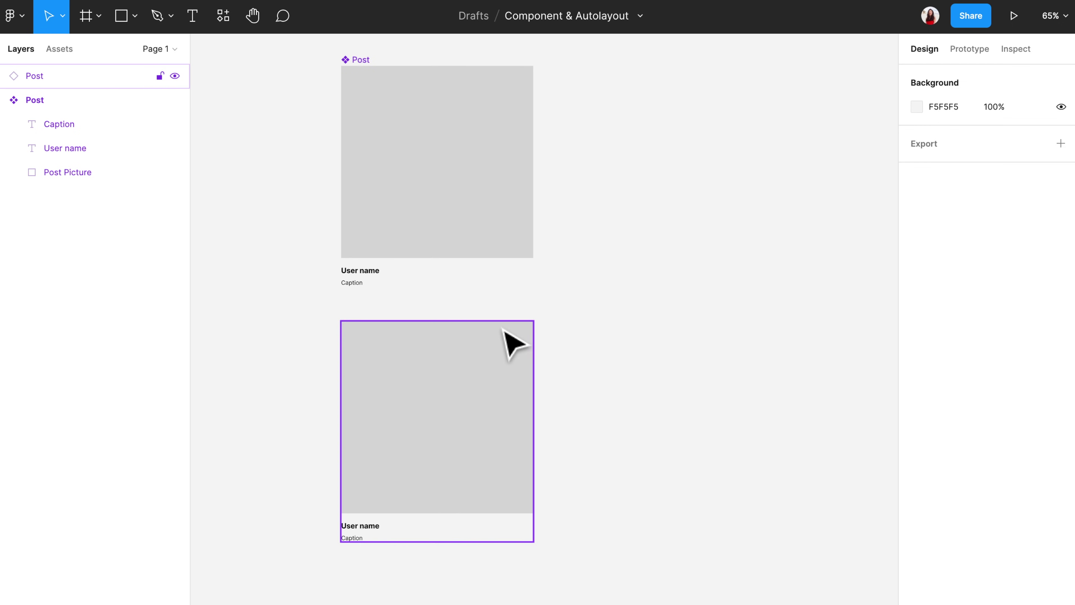
- Set the Post component's caption font size back to 15
left_click(359, 284)
left_click(359, 285)
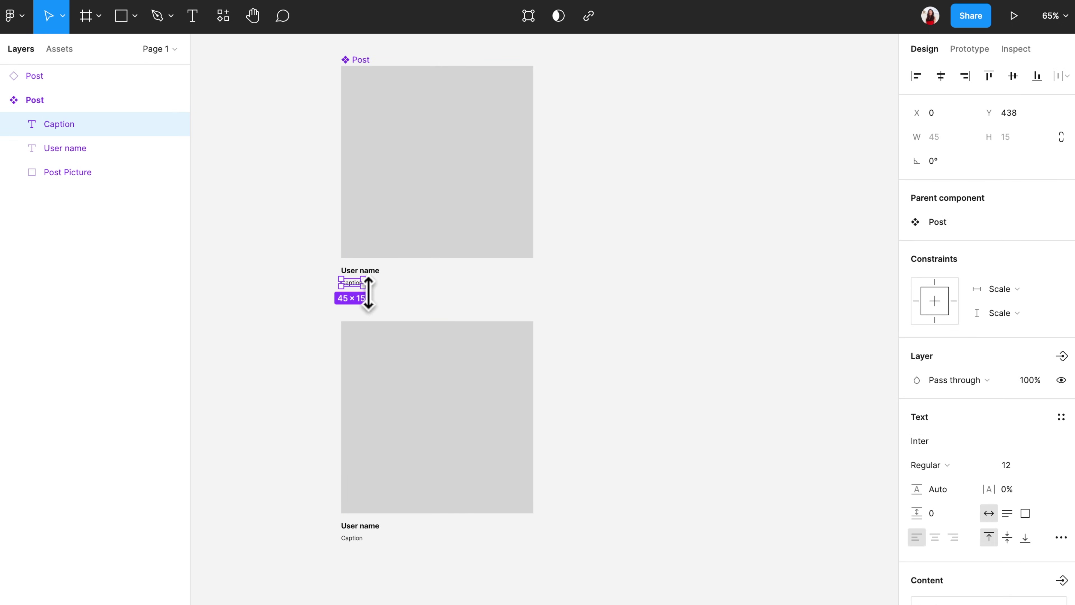
left_click(1035, 464)
type("15")
key("Return")
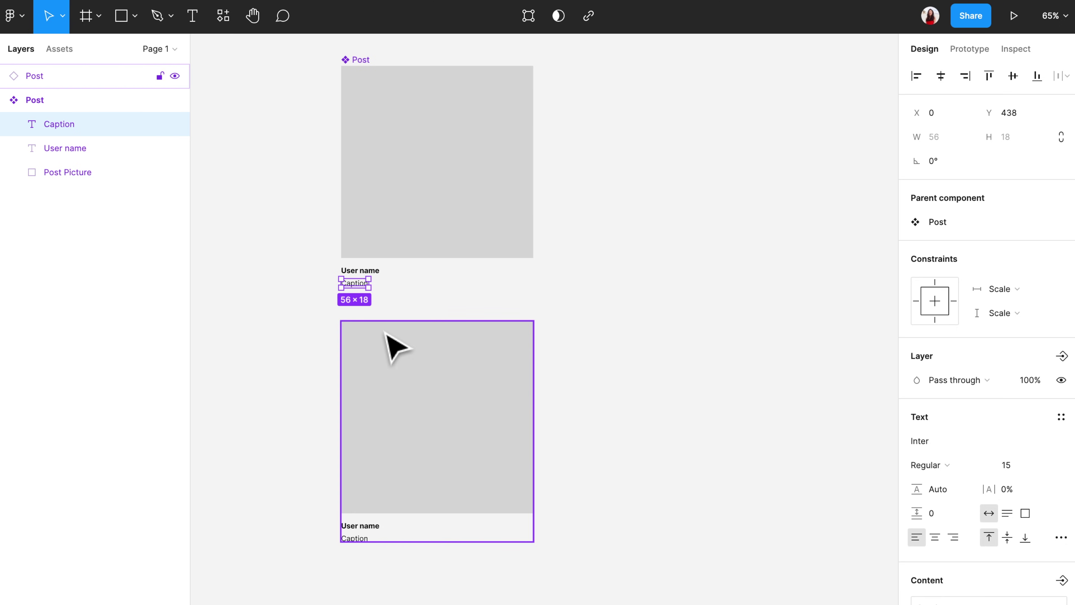
left_click(539, 305)
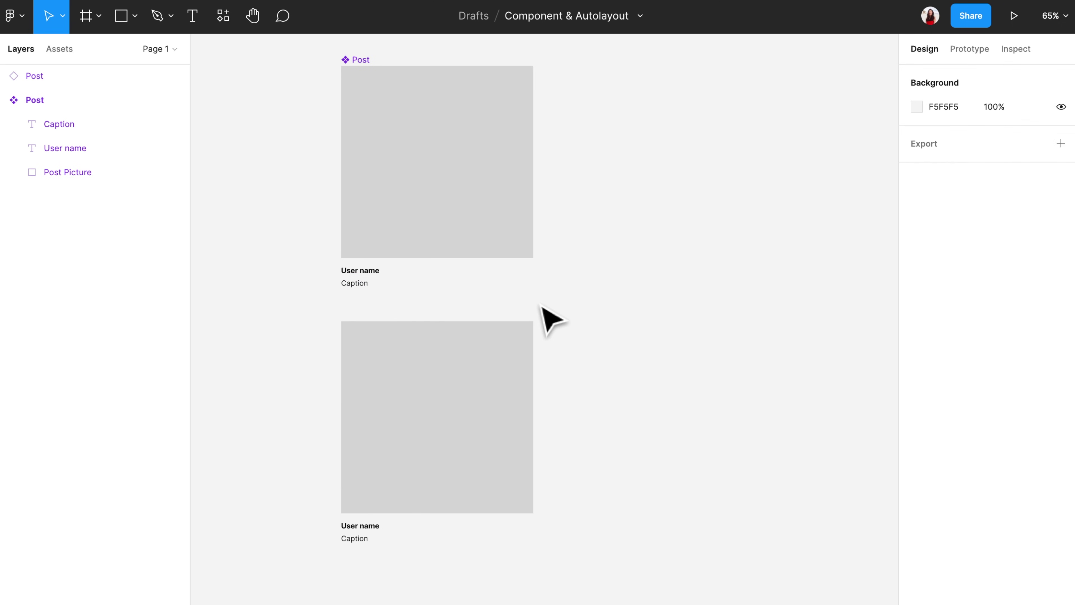
- Give the Post component's picture a corner radius of 10
left_click(510, 221)
left_click(1028, 168)
type("10")
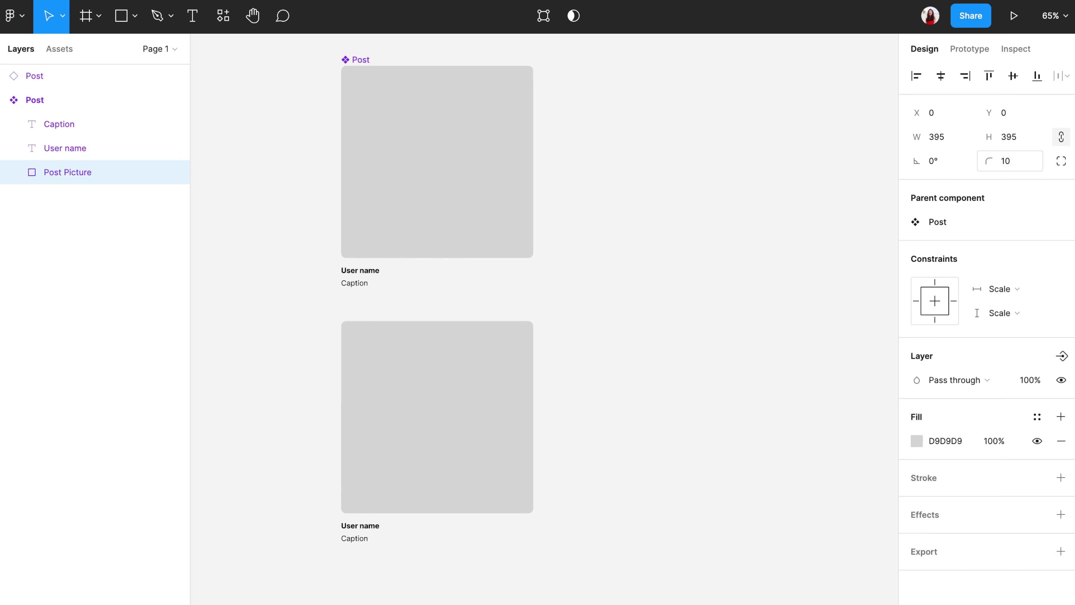
key("Return")
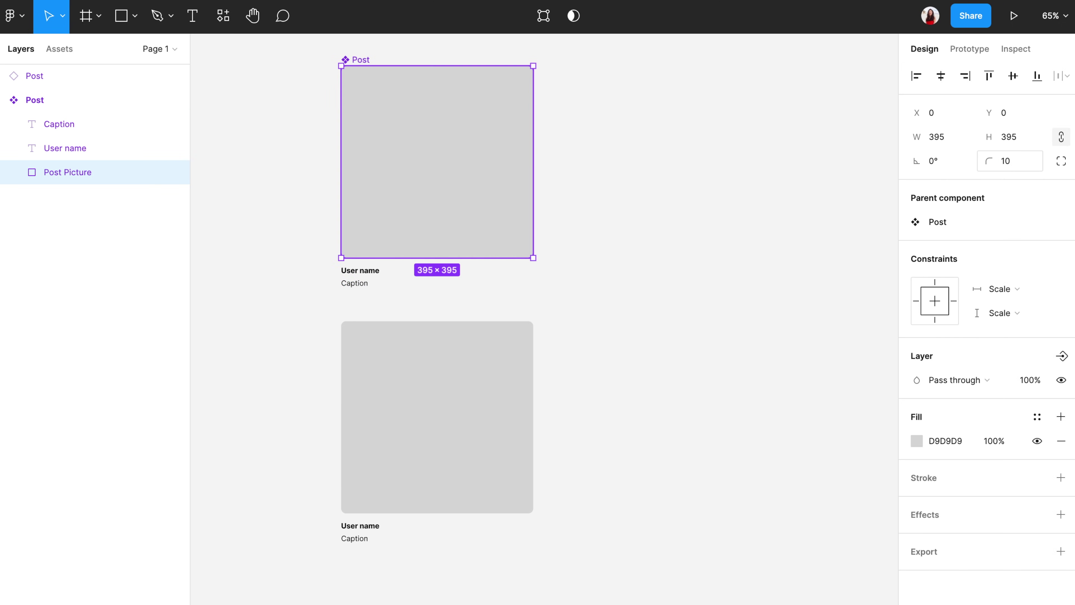
left_click(801, 278)
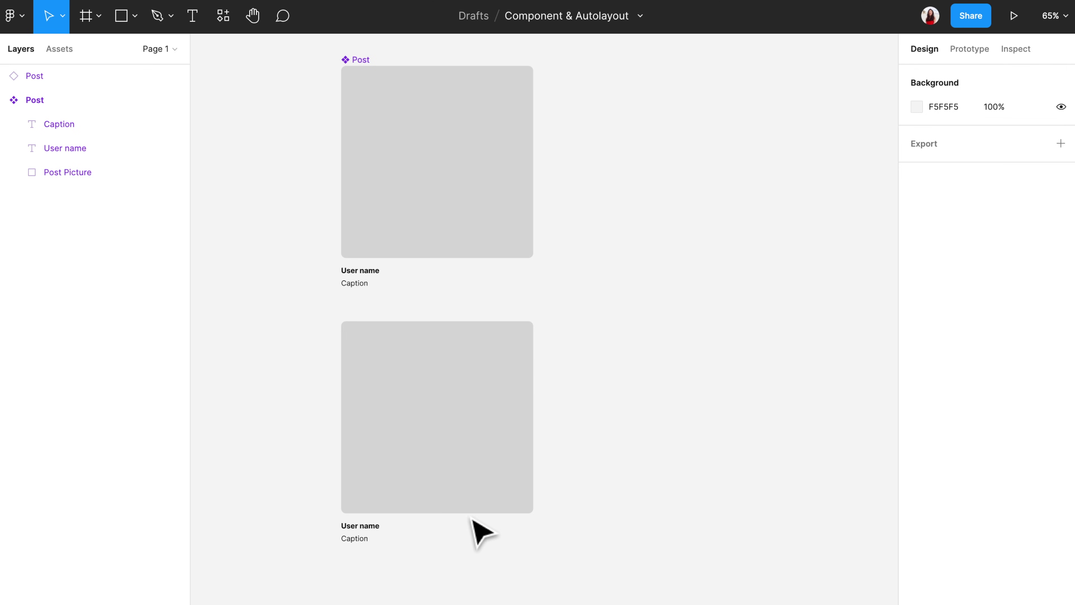
- Replace the lower Post's caption with the long auto layout paragraph
double_click(368, 543)
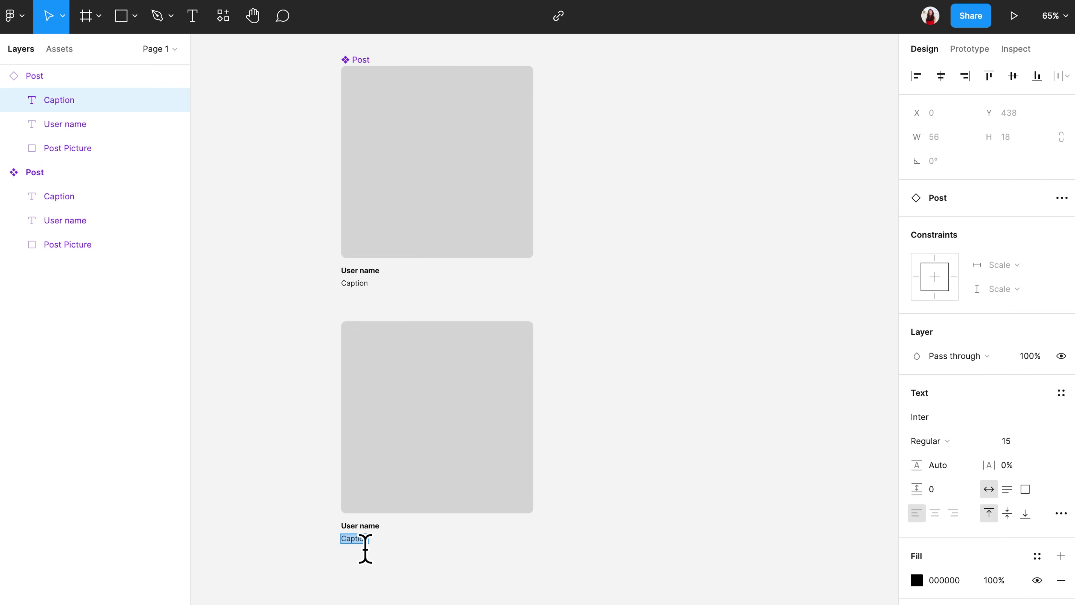
key("ctrl+v")
left_click(461, 596)
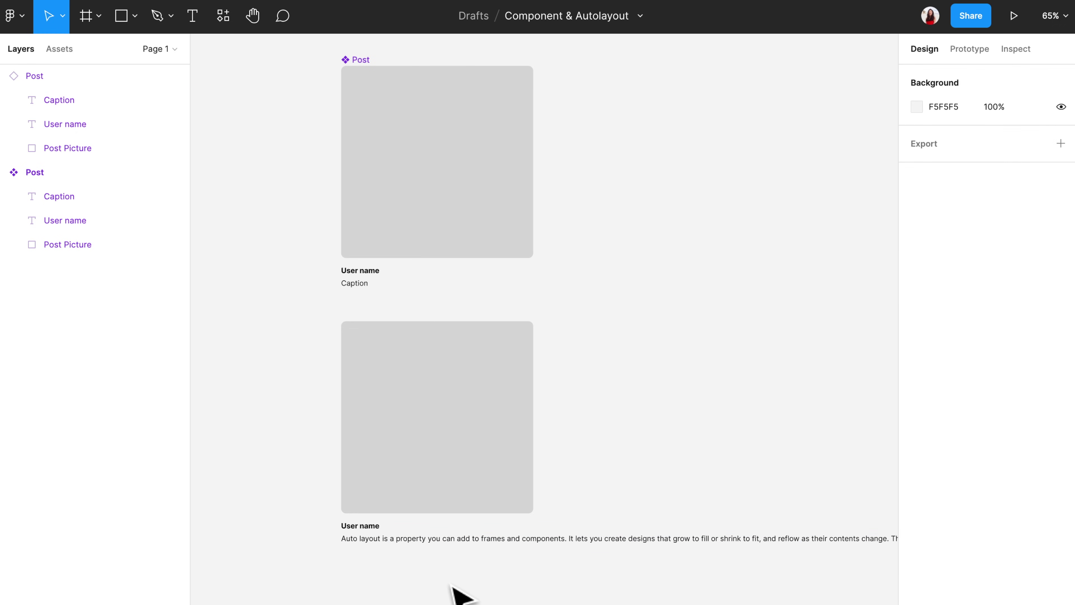
scroll(460, 593, "right", 2)
scroll(469, 580, "down", 3)
- Review the lower card's long caption layer and the upper Post component
left_click(482, 544)
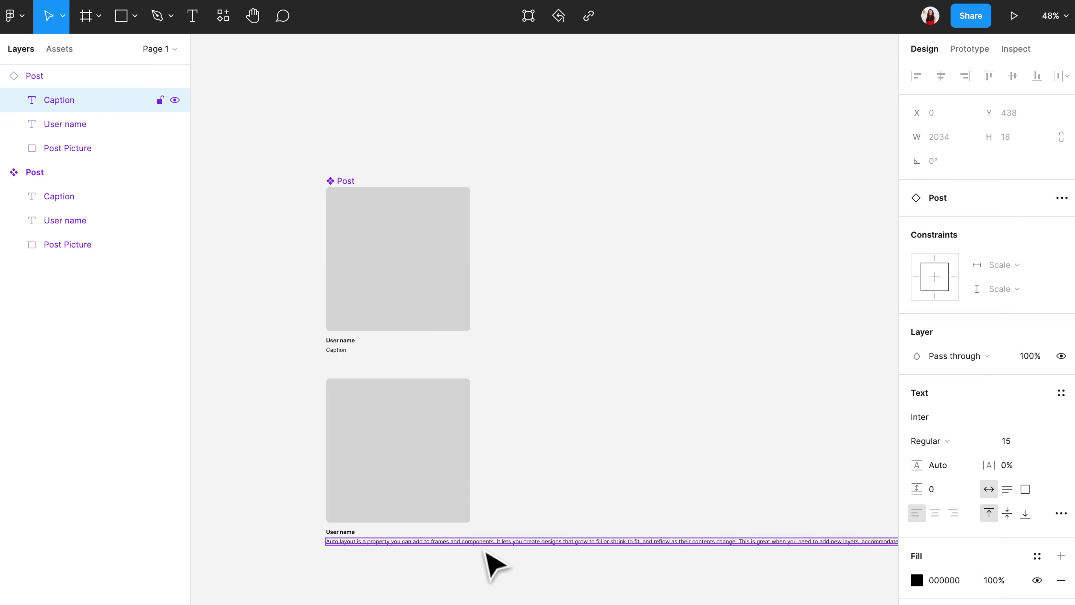
scroll(486, 551, "right", 5)
scroll(780, 579, "up", 5)
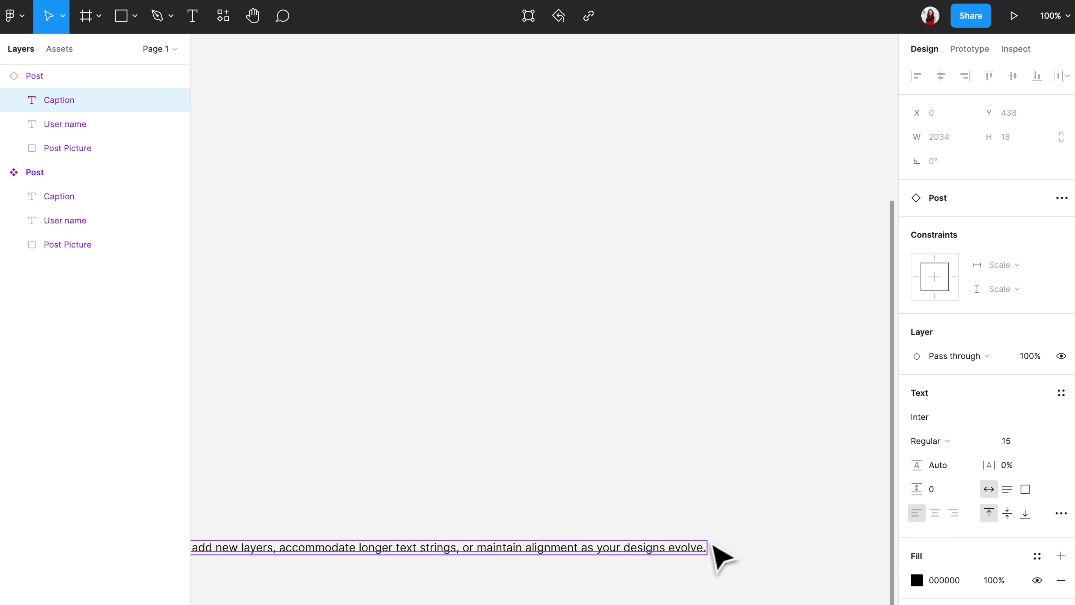
scroll(715, 566, "up", 5)
key("Return")
key("Escape")
scroll(715, 551, "down", 6)
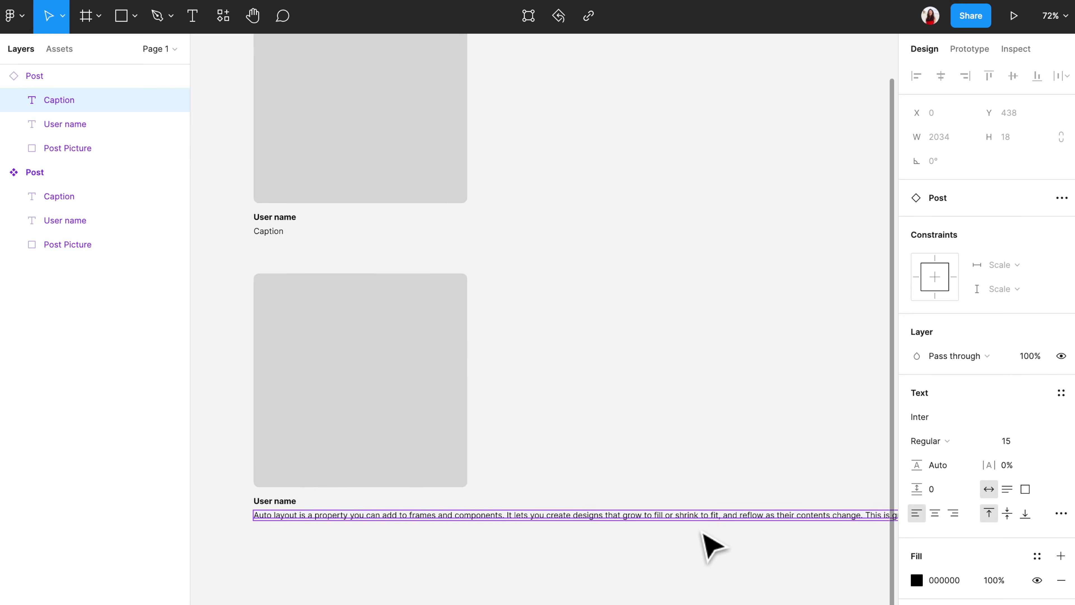
scroll(635, 541, "left", 3)
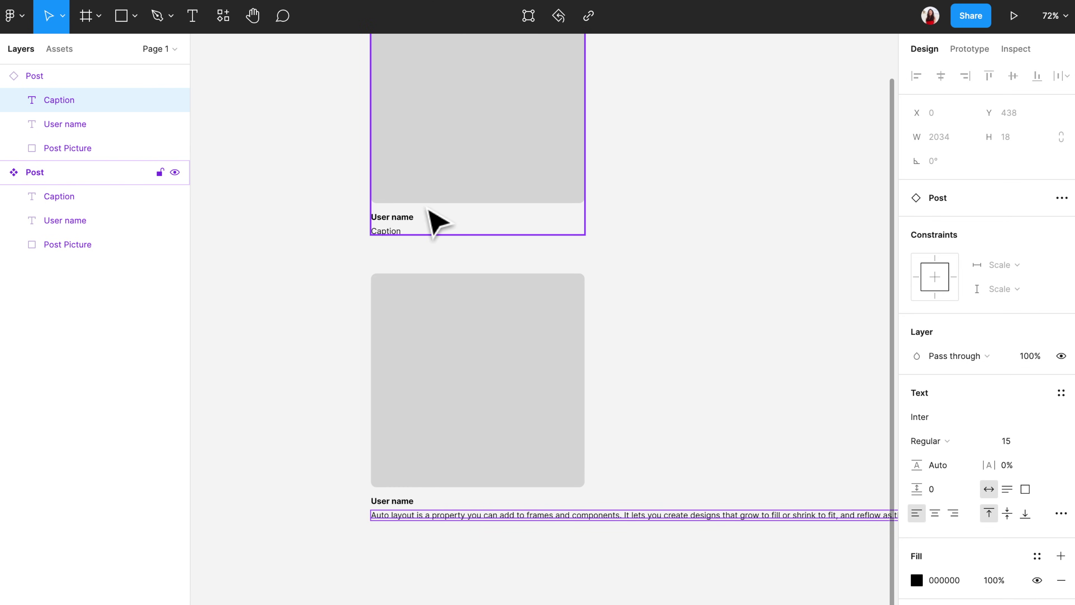
left_click(470, 212)
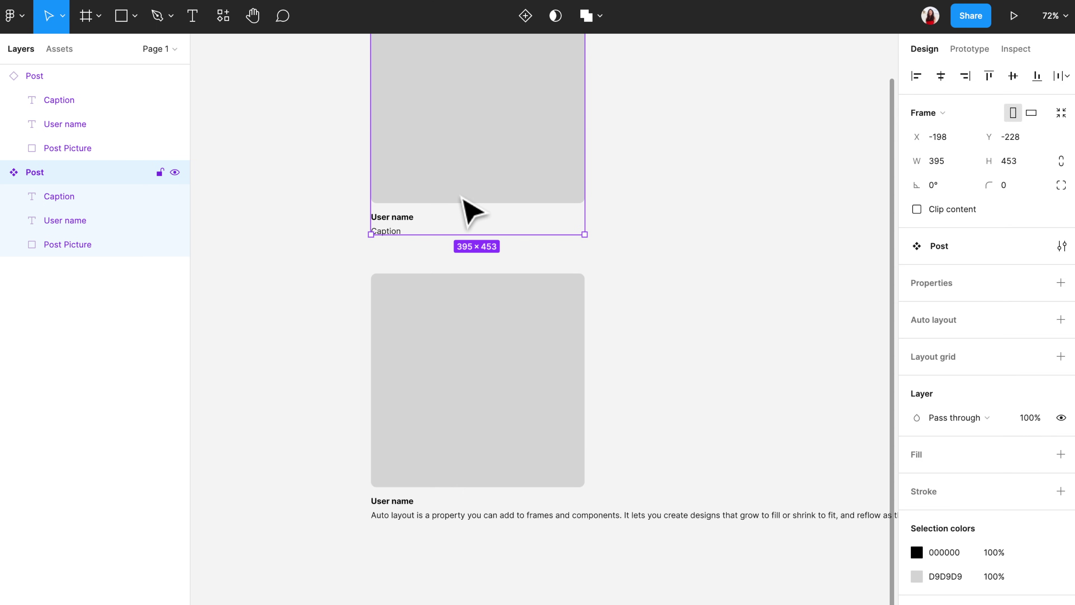
scroll(324, 343, "up", 2)
scroll(324, 343, "right", 1)
left_click(324, 343)
- Undo the Post component back to Group 1 and ungroup it into separate layers
key("ctrl+z")
key("ctrl+z")
key("ctrl+z")
key("ctrl+z")
key("ctrl+z")
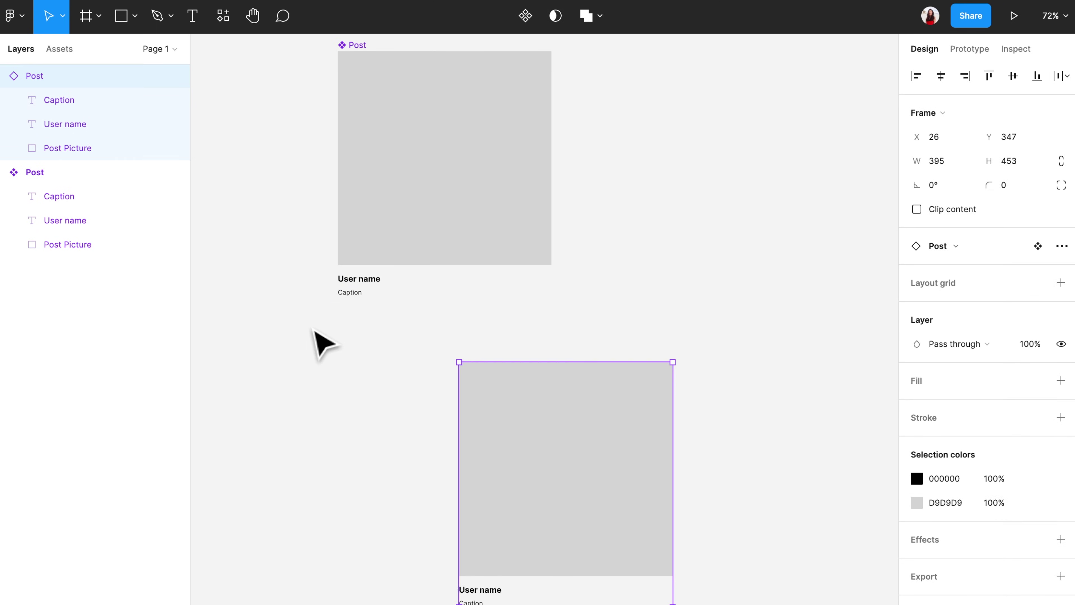
key("ctrl+z")
left_click(324, 344)
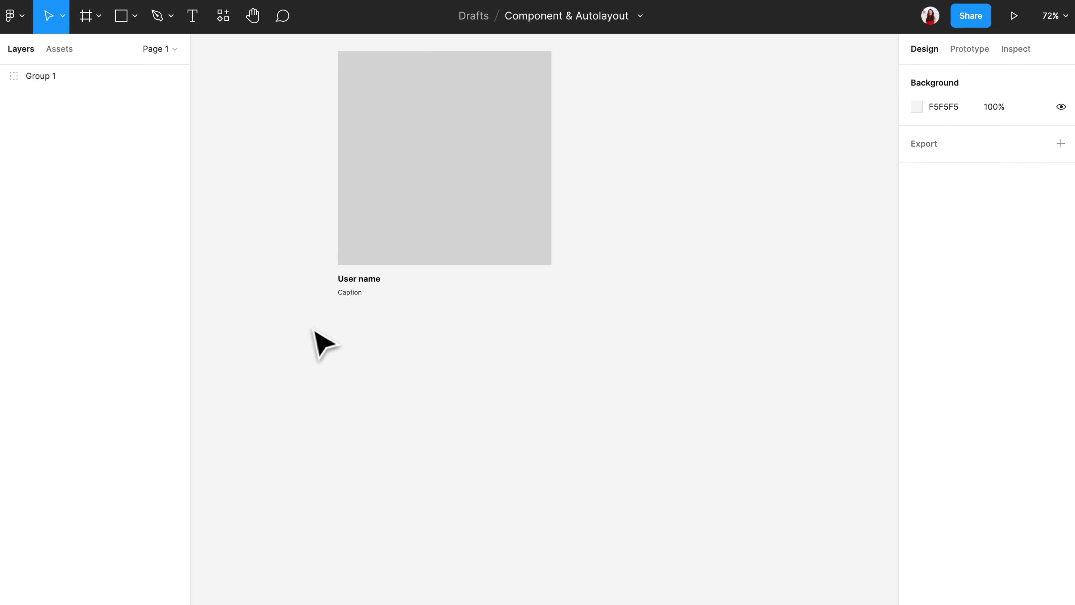
scroll(324, 343, "up", 2)
left_click(355, 360)
scroll(364, 428, "up", 5)
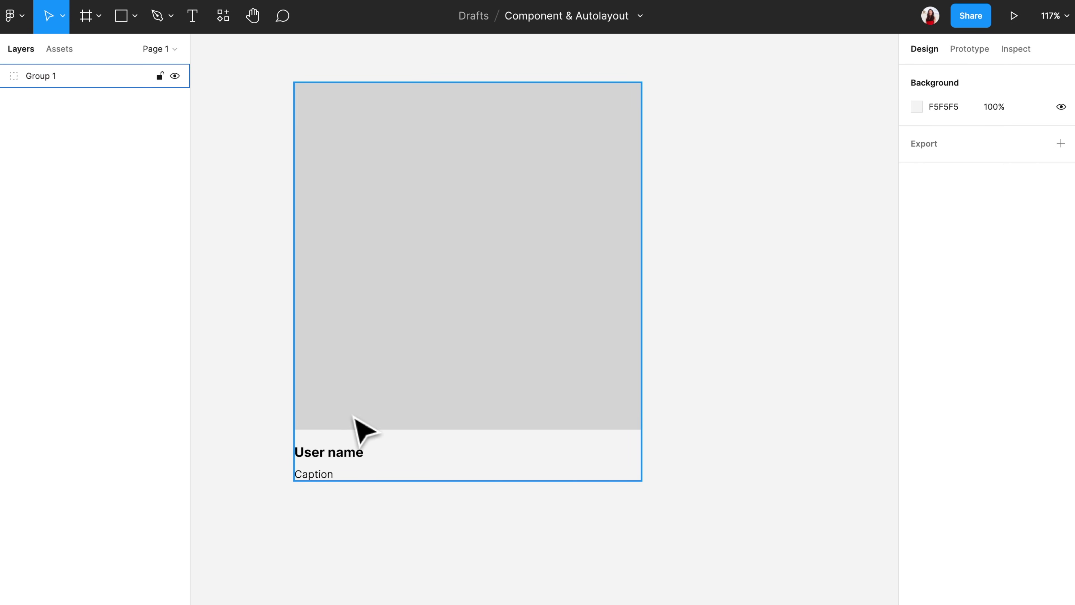
right_click(372, 326)
left_click(402, 417)
left_click(409, 441)
scroll(359, 507, "left", 2)
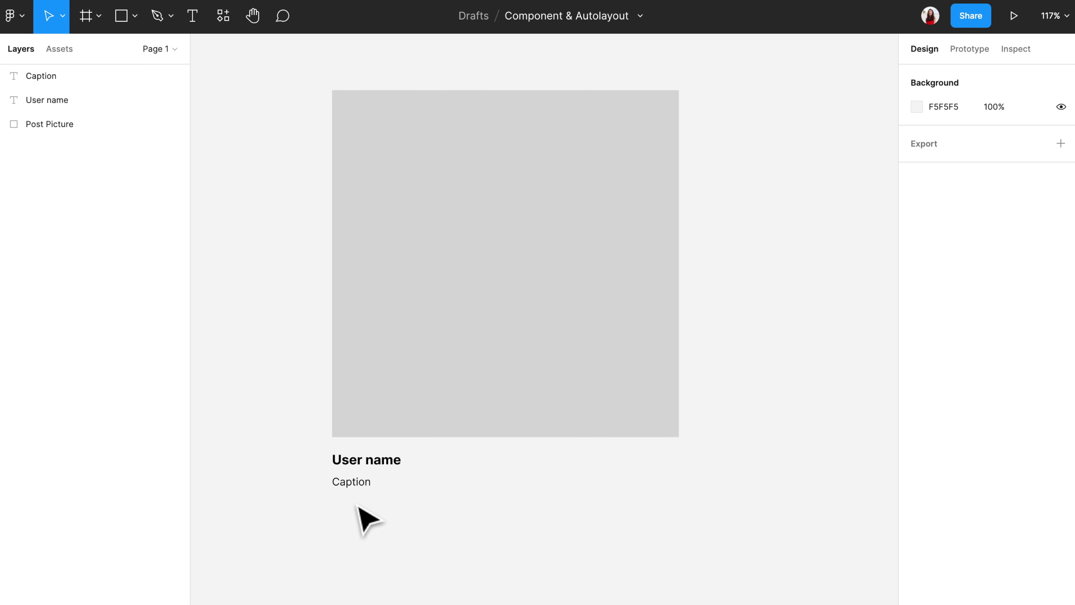
- Draw a small circle avatar and shift User name right beside it
left_click(135, 16)
left_click(143, 106)
scroll(334, 506, "up", 5)
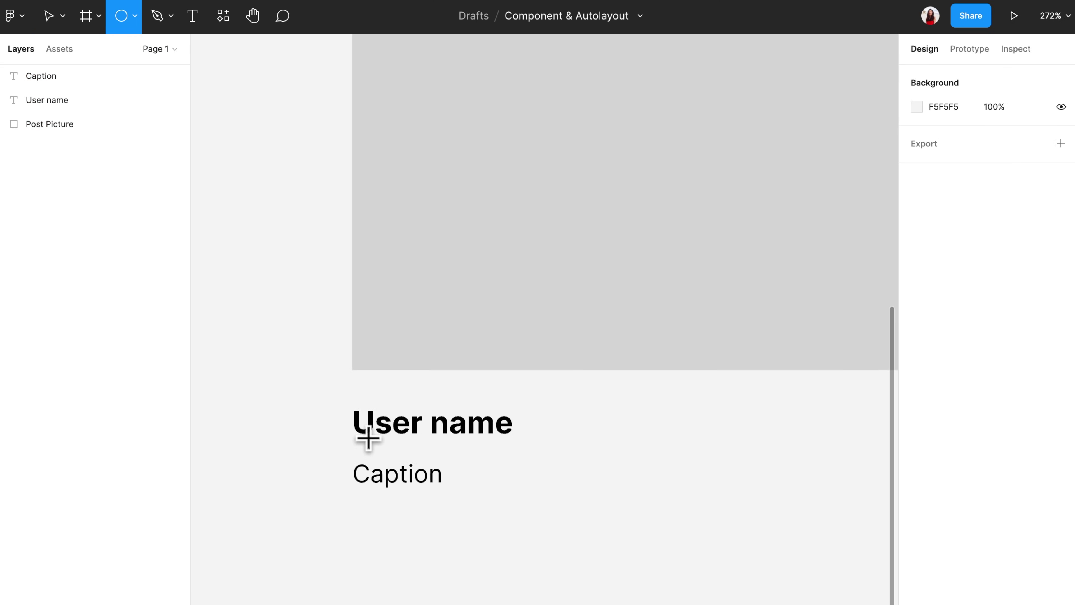
mouse_move(352, 405)
left_mouse_down()
mouse_move(410, 466)
mouse_move(396, 446)
left_mouse_up()
left_click_drag(492, 435, 570, 441)
left_click(475, 505)
- Move the paragraph lower and narrow it to wrap within the picture's width
left_click_drag(440, 483, 439, 502)
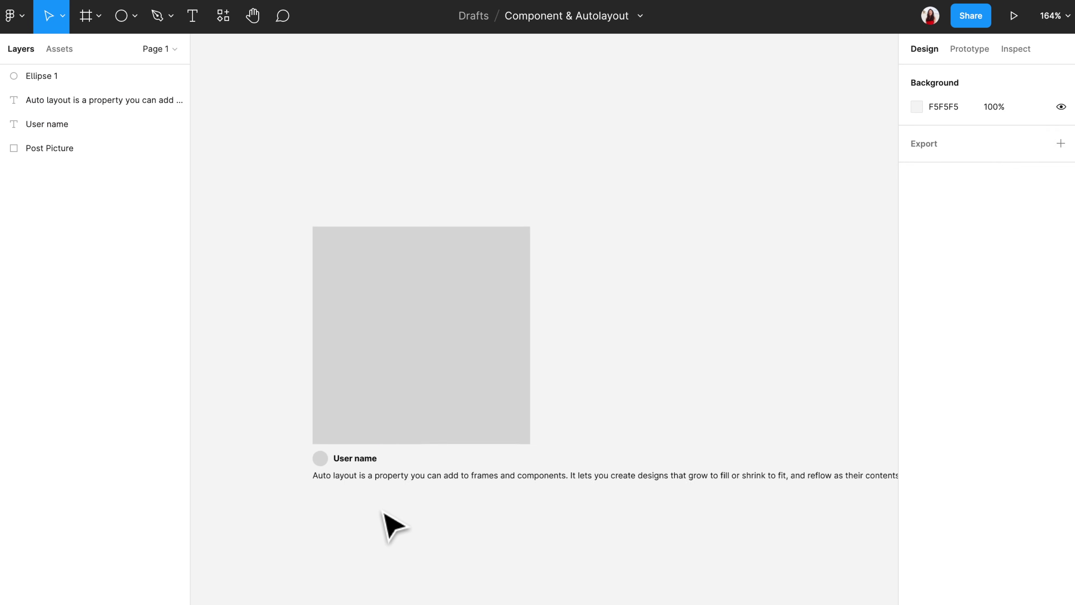
left_click(506, 475)
scroll(507, 479, "up", 5)
left_click_drag(543, 509, 612, 538)
scroll(543, 511, "left", 5)
scroll(613, 538, "left", 10)
left_click(612, 538)
- Widen the User name text box and select all four card layers
left_click(373, 466)
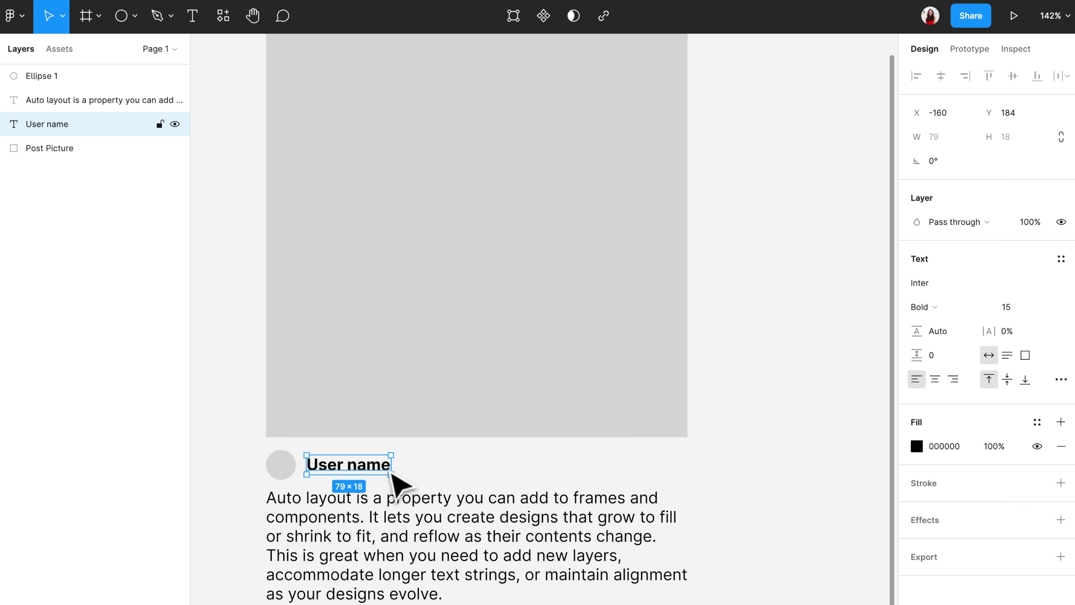
left_click_drag(398, 483, 681, 483)
left_click(768, 487)
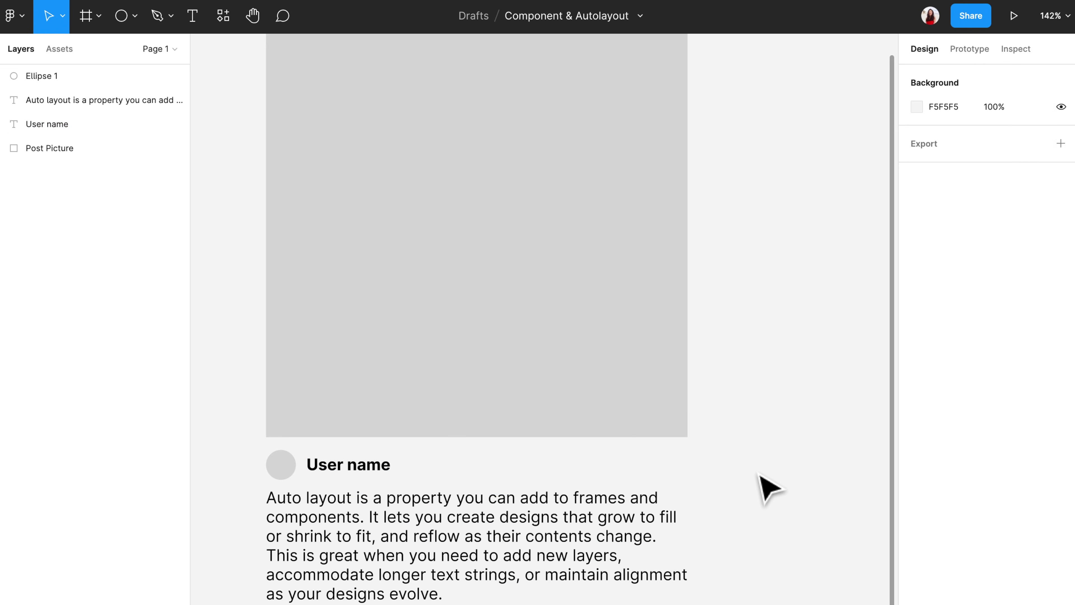
scroll(767, 490, "down", 1)
scroll(768, 491, "down", 5)
left_click_drag(751, 586, 364, 199)
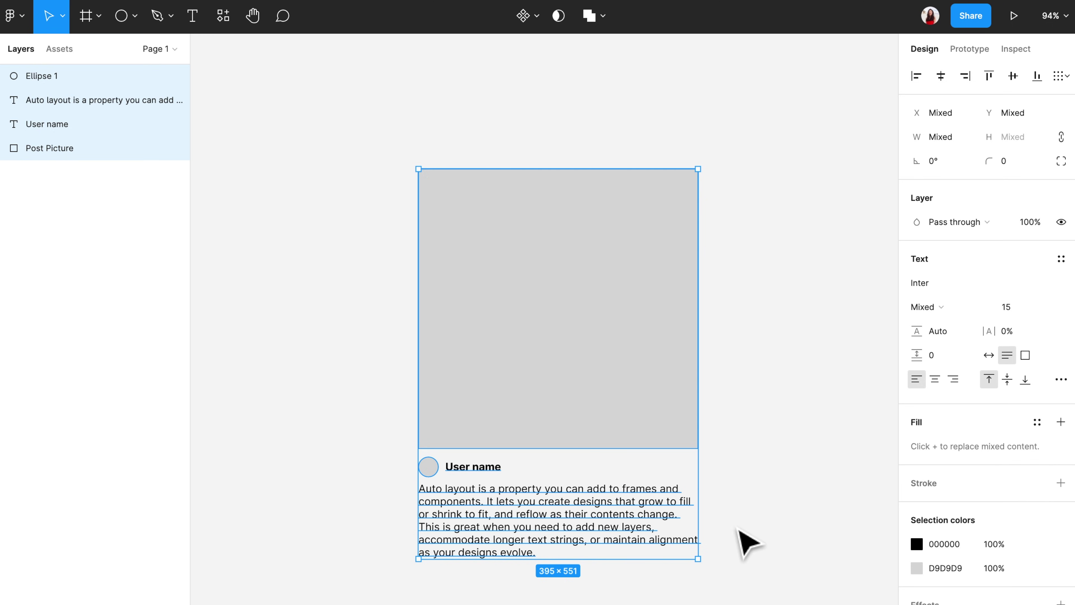
left_click(750, 547)
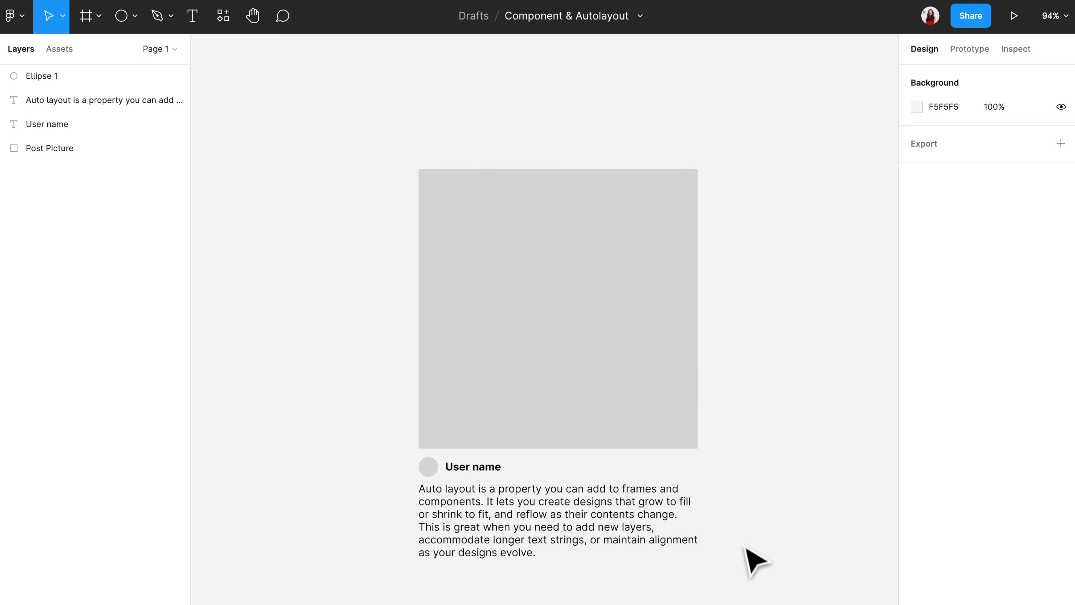
scroll(783, 517, "down", 2)
scroll(344, 456, "up", 5)
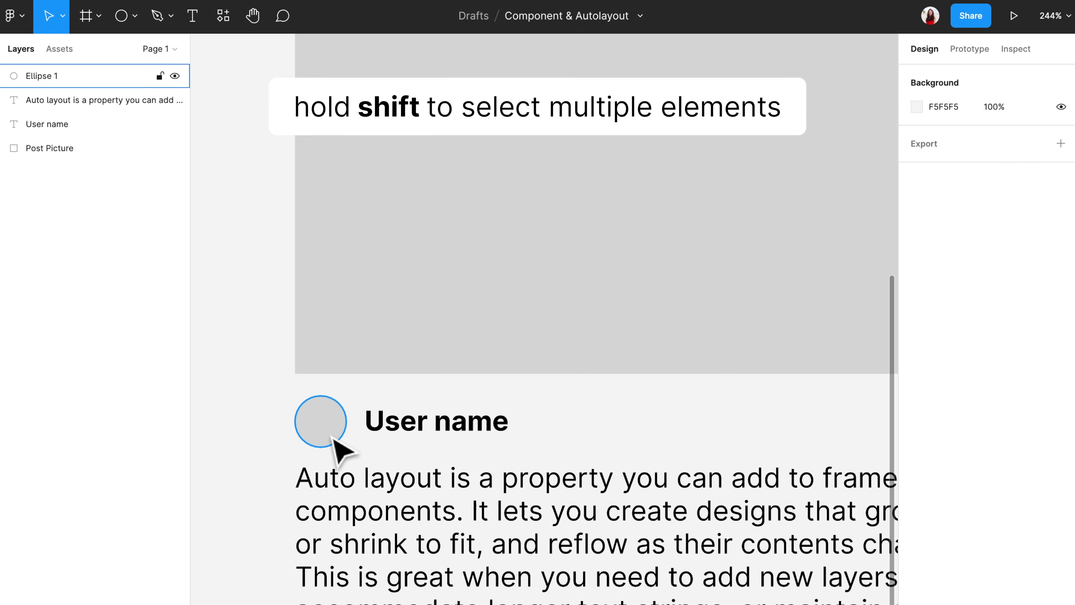
- Wrap Ellipse 1 and User name in a horizontal auto-layout frame named User Profile + Name, 10 spacing
left_click(333, 439)
left_click(410, 434, "shift")
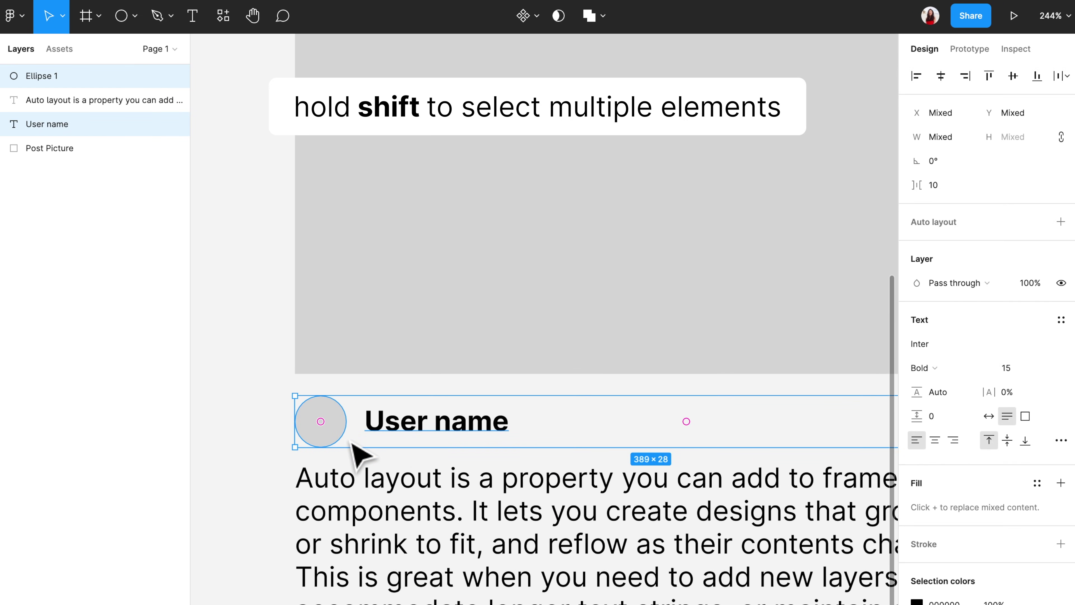
left_click(1065, 226)
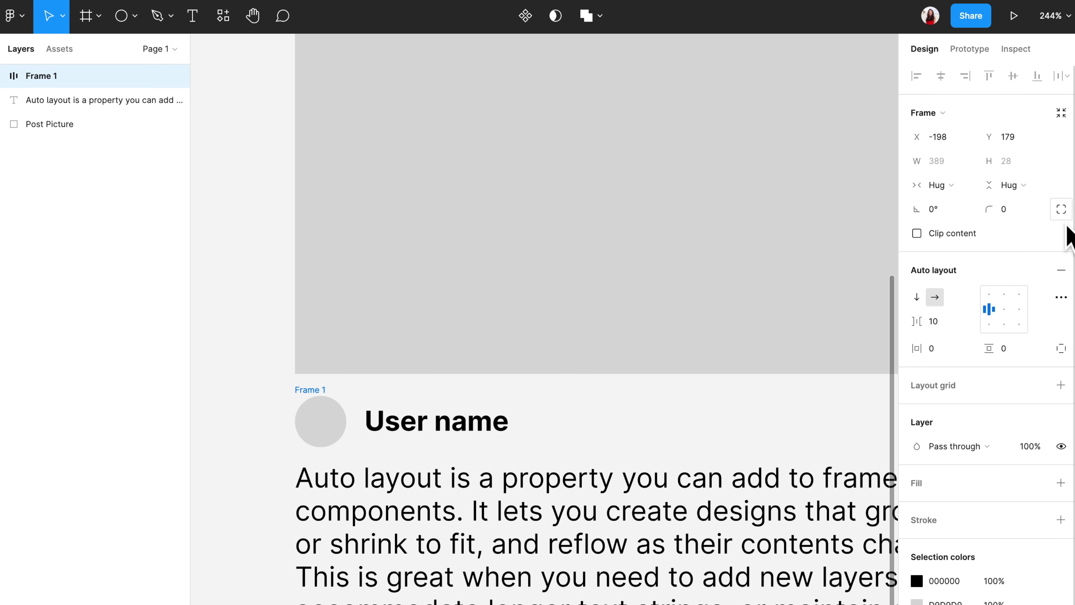
double_click(310, 390)
type("User Profile + N")
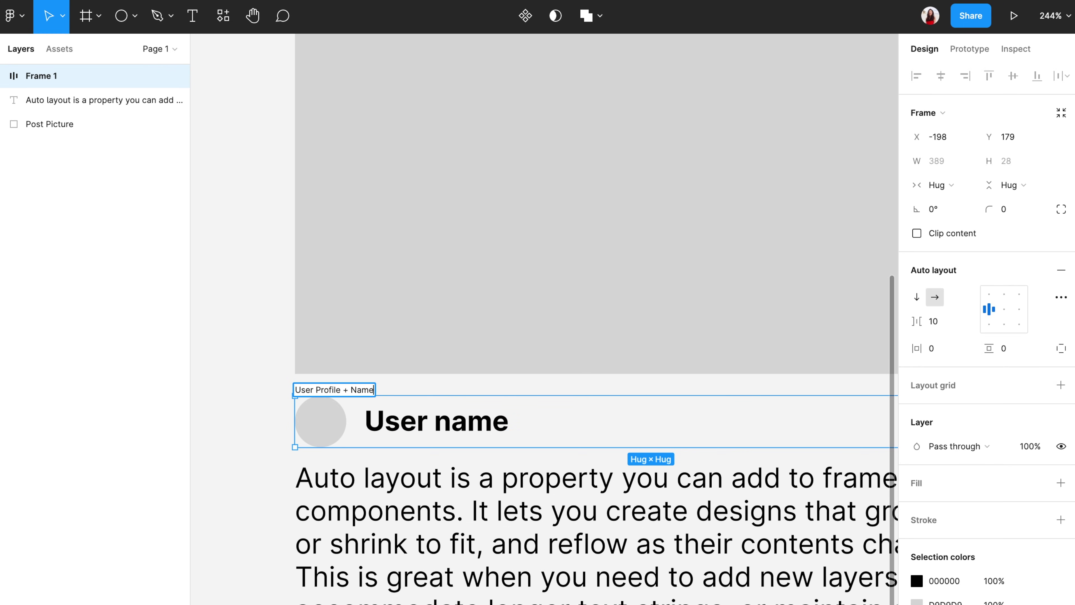
key("Return")
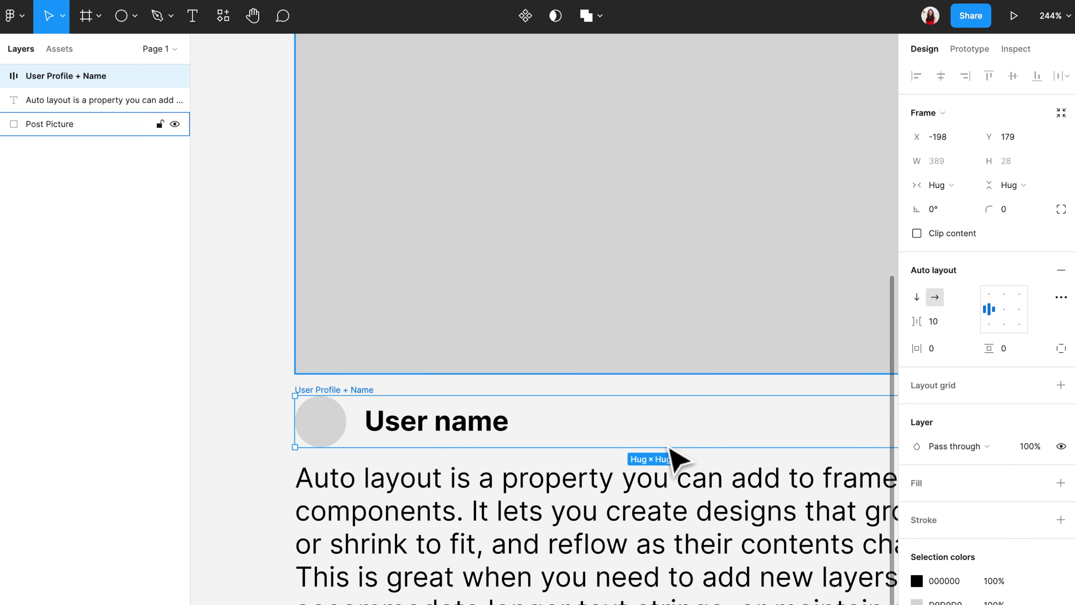
scroll(673, 460, "down", 5)
left_click(240, 408)
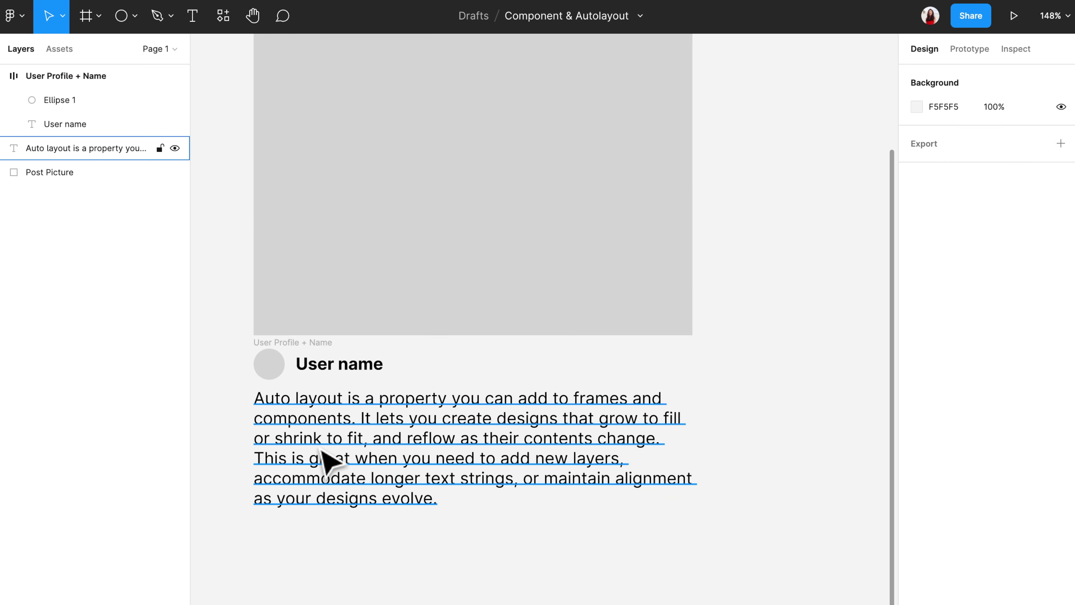
- Wrap the long paragraph and the User Profile + Name row in an auto-layout frame named Caption
left_click(326, 460)
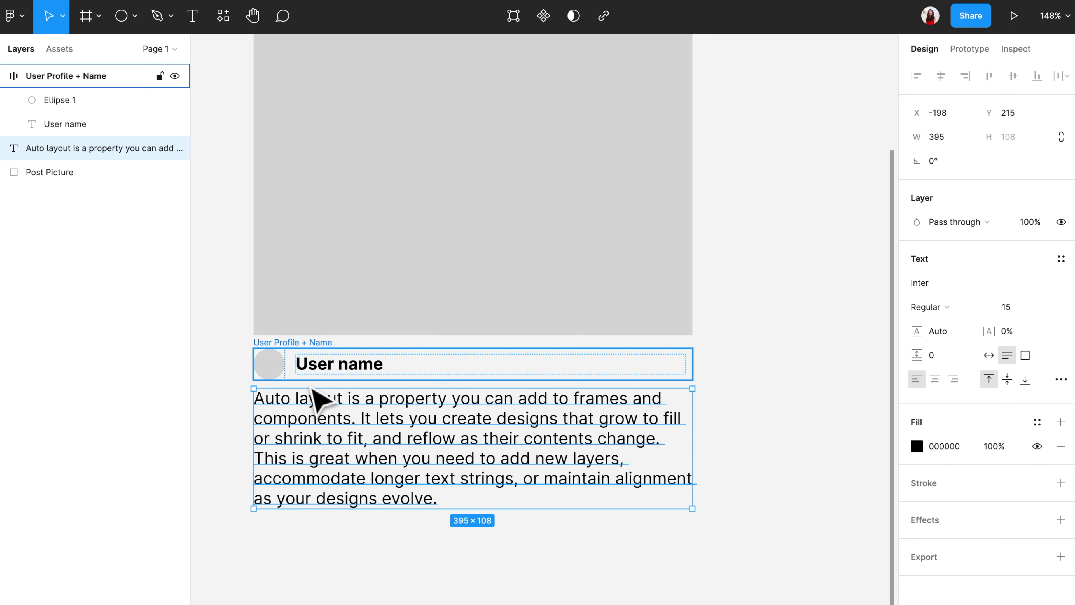
left_click(422, 362, "shift")
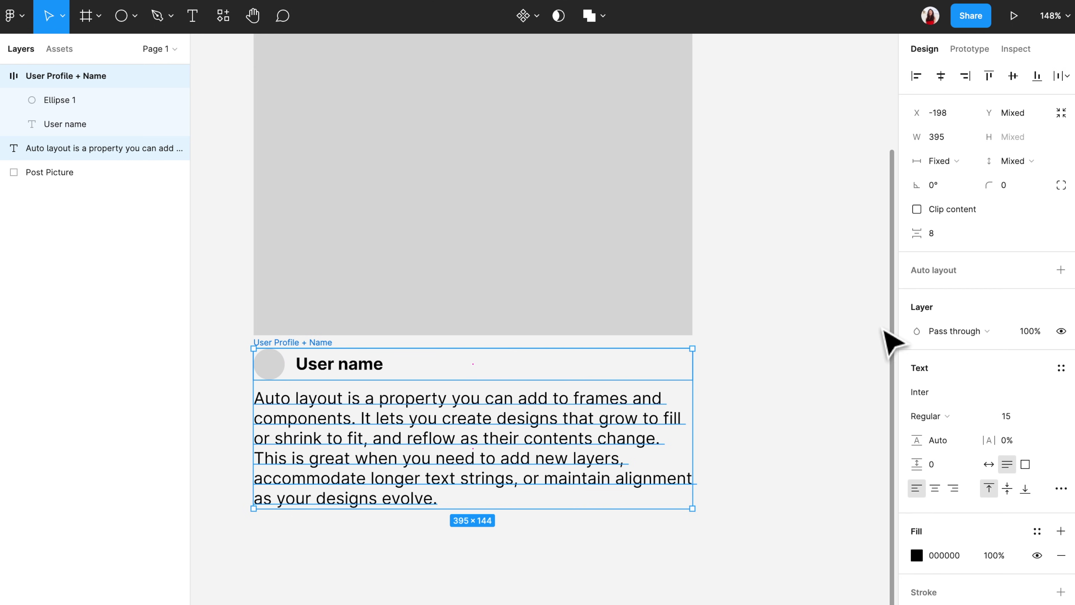
left_click(1061, 270)
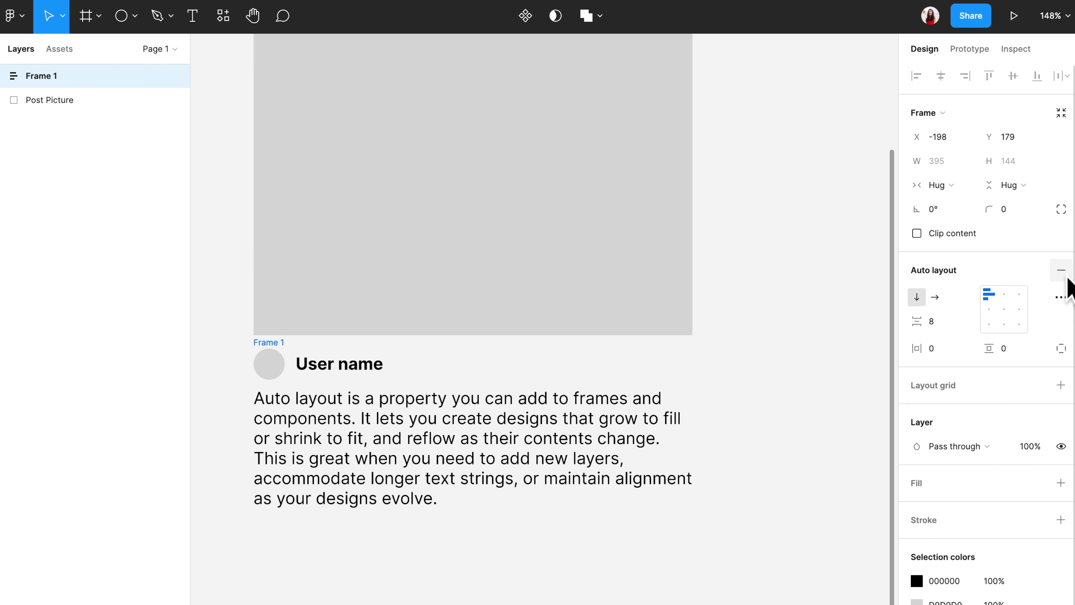
double_click(275, 343)
type("Capy")
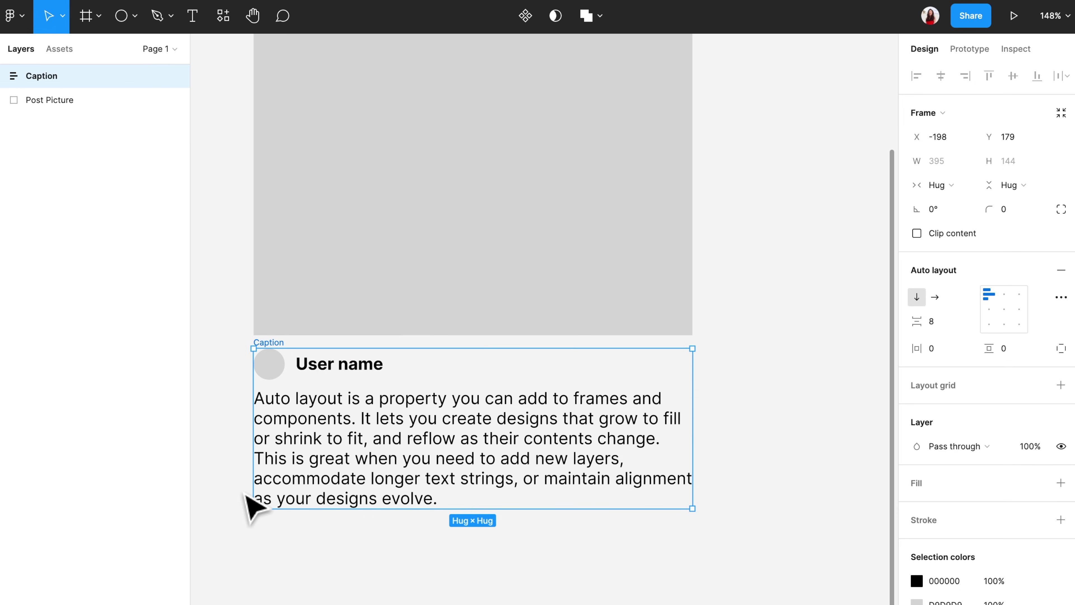
- Delete the paragraph's last three lines so only three lines remain
double_click(448, 502)
left_click_drag(449, 501, 242, 473)
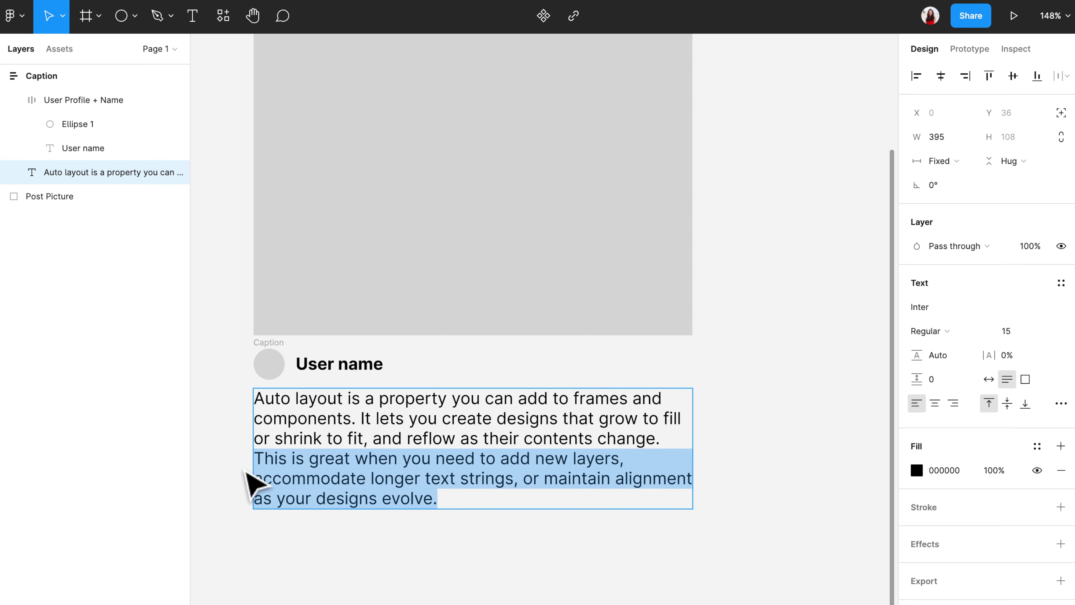
key("BackSpace")
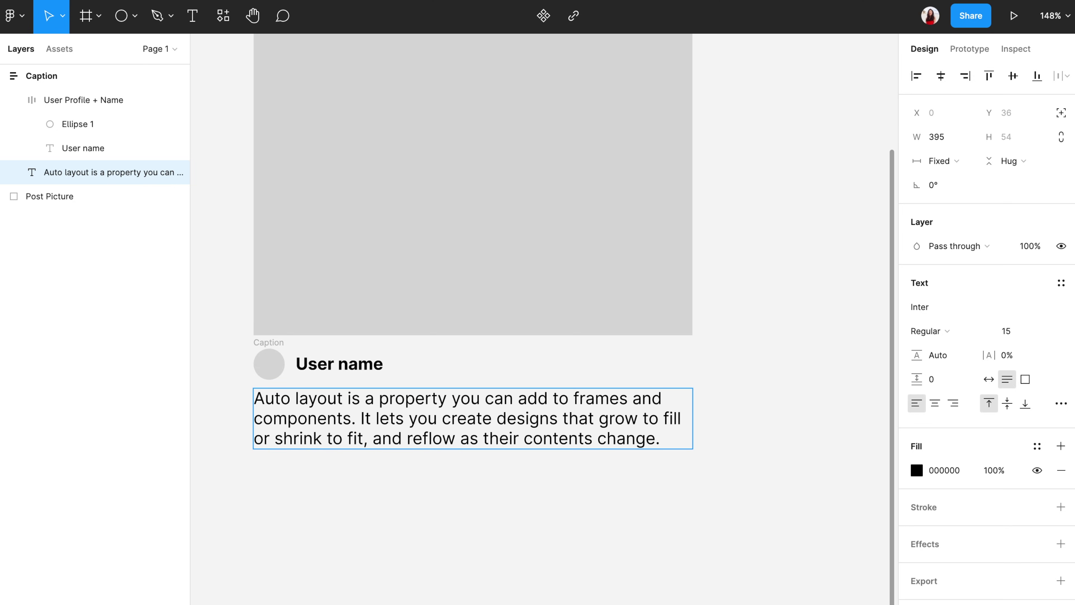
left_click(341, 542)
scroll(349, 518, "down", 5)
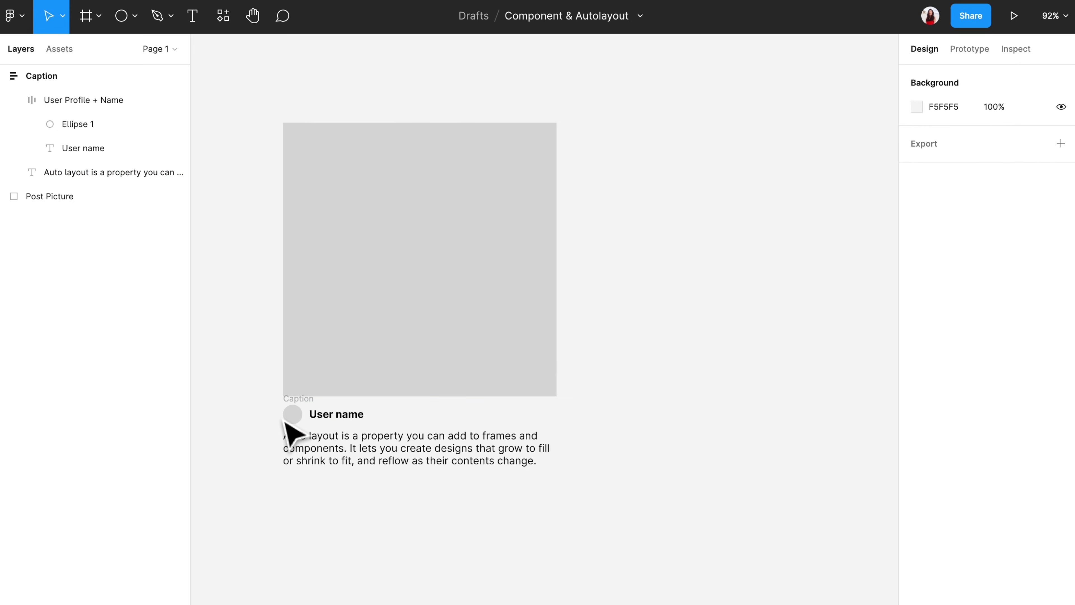
- Wrap Caption and Post Picture together in a vertical auto-layout frame, Frame 1
left_click(309, 415)
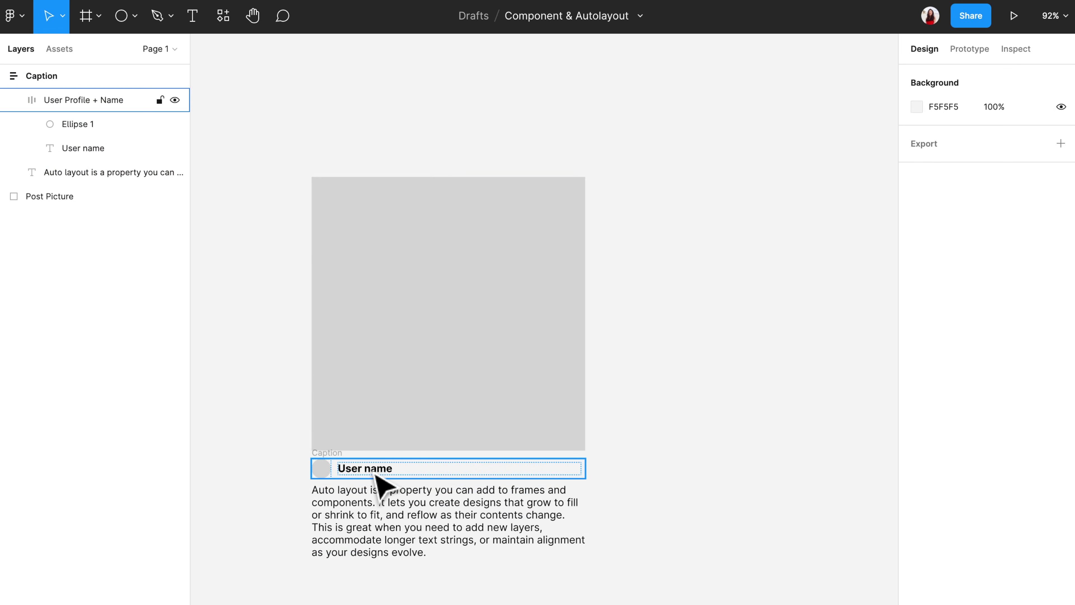
scroll(377, 474, "up", 3)
left_click(301, 468)
left_click(384, 371, "shift")
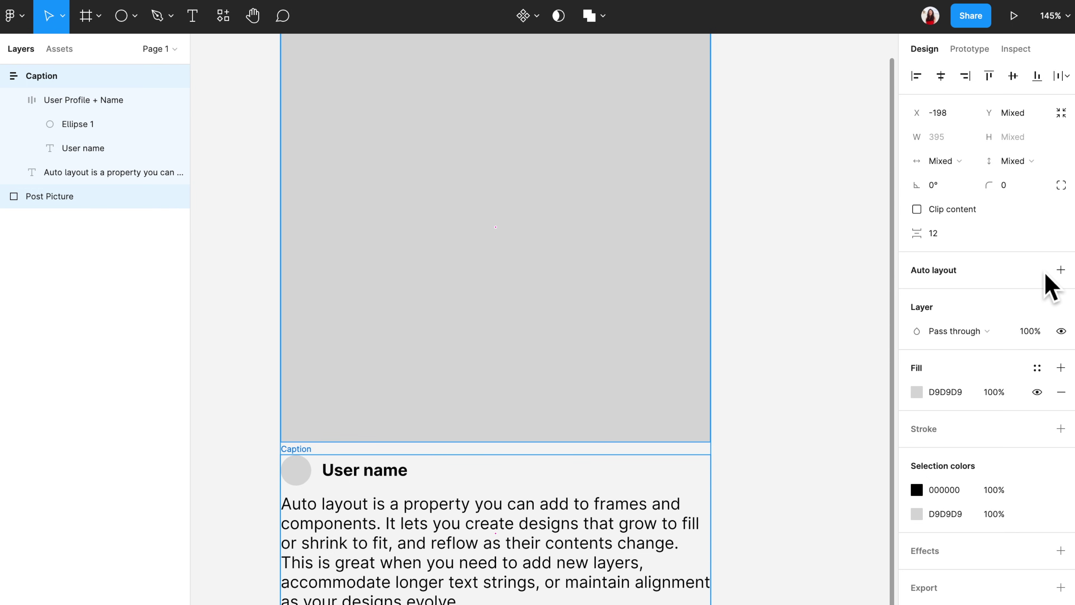
left_click(1062, 270)
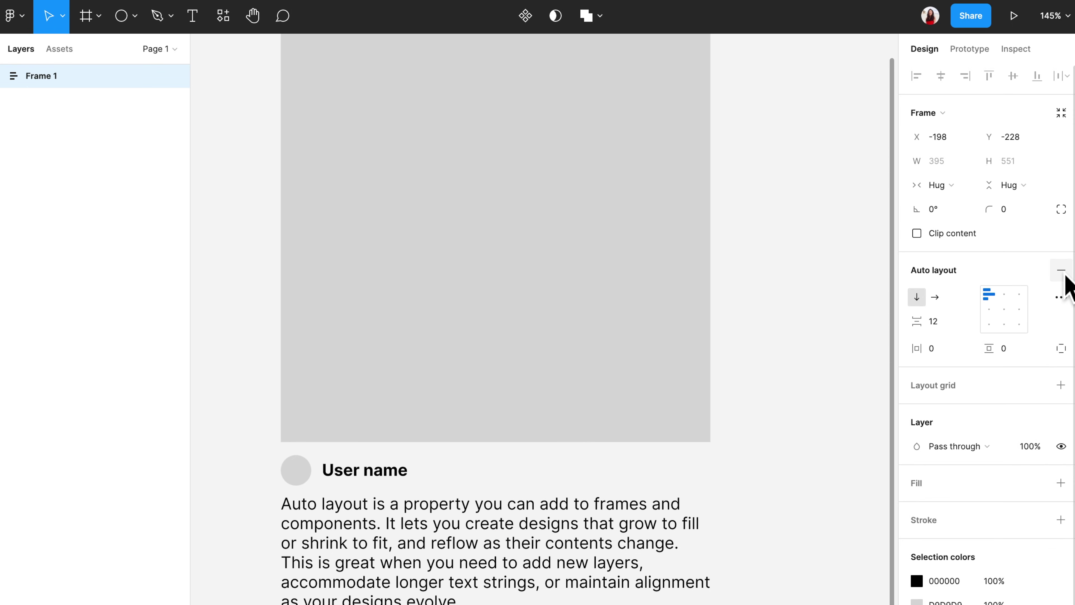
scroll(267, 518, "down", 3)
- Try shrinking the Post Picture's height, undo it, and inspect the card's caption layers
left_click(480, 449)
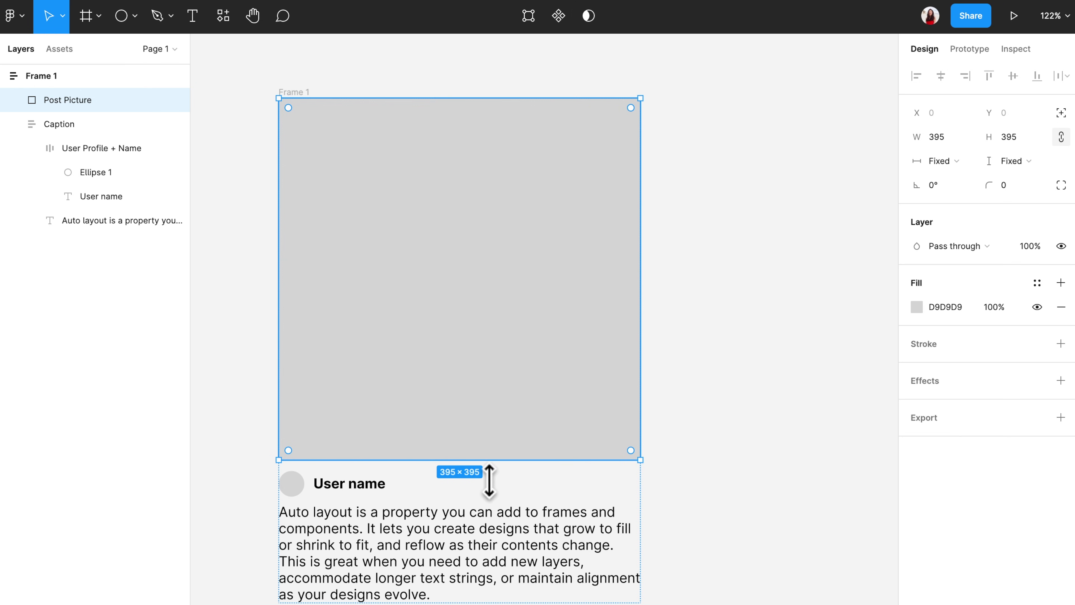
left_click_drag(490, 460, 517, 313)
key("ctrl+z")
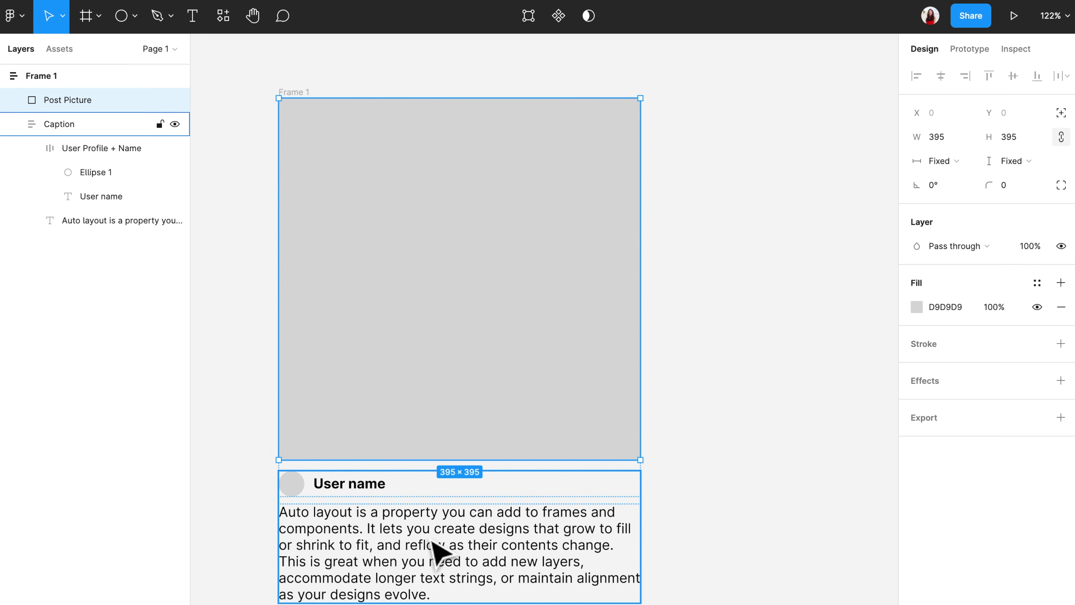
left_click(432, 541)
left_click(431, 541)
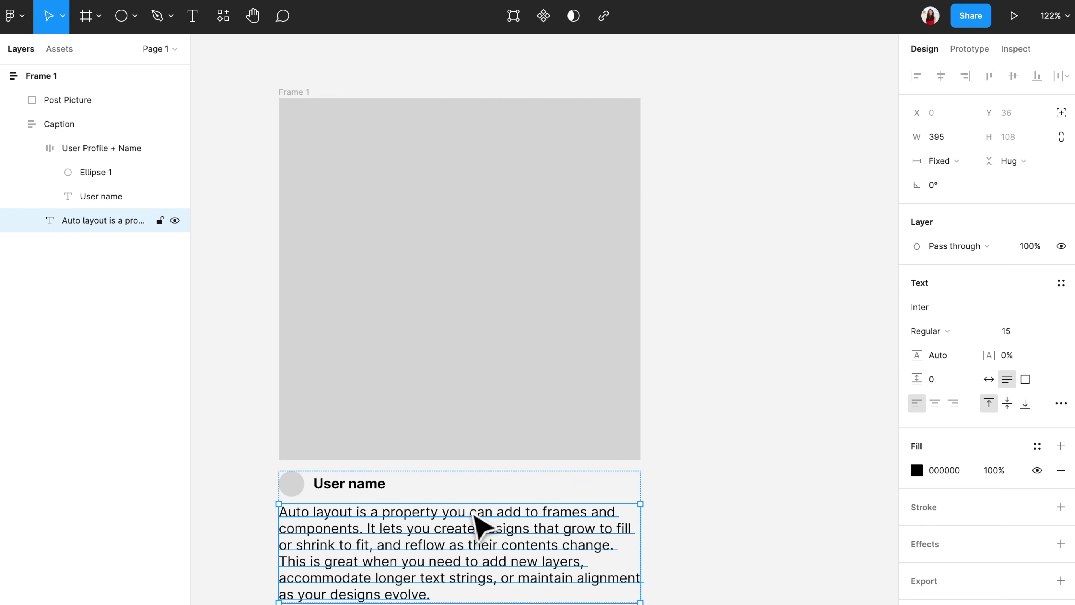
left_click(478, 492)
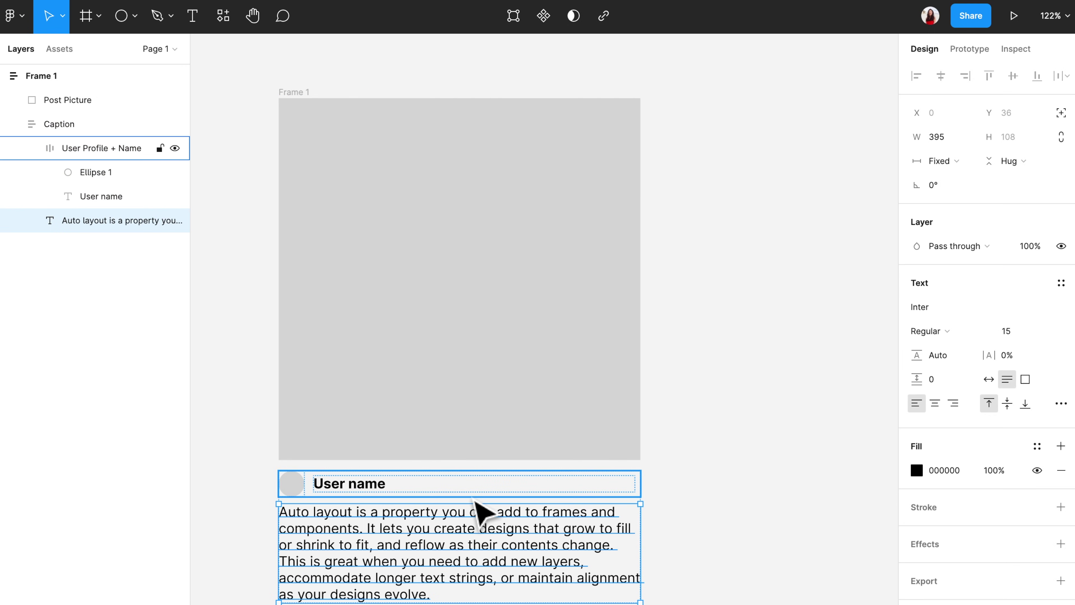
left_click(762, 554)
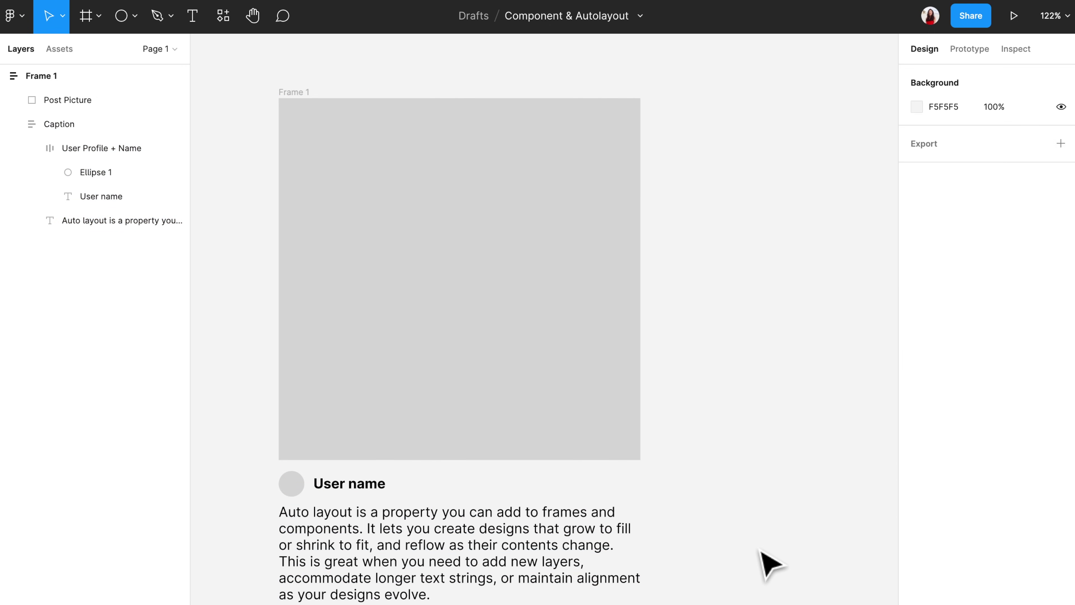
scroll(770, 563, "down", 3)
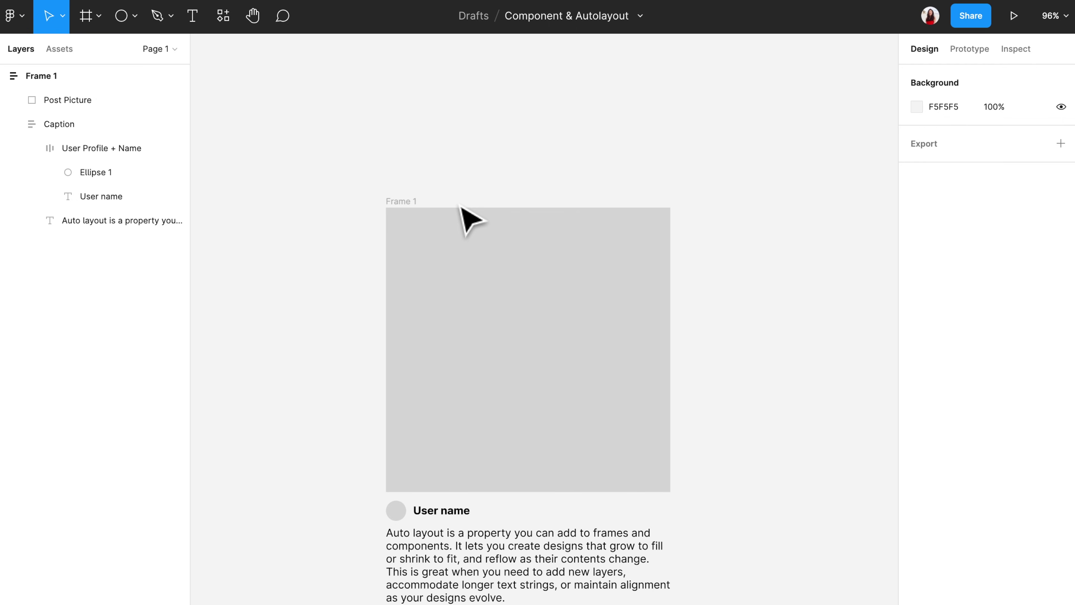
- Turn Frame 1 into a component and rename it Post
left_click(132, 86)
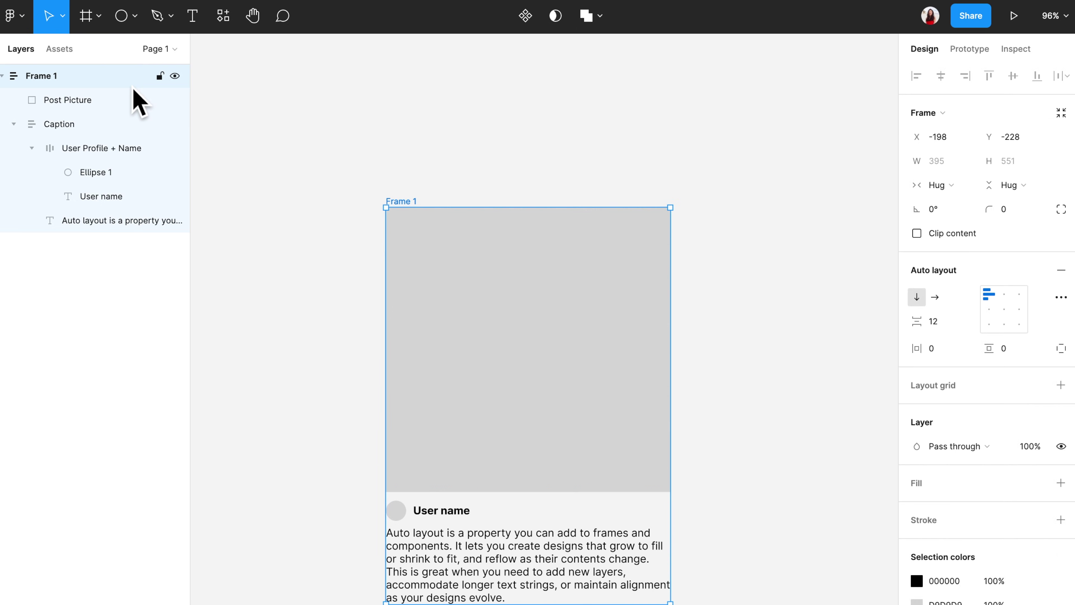
right_click(474, 284)
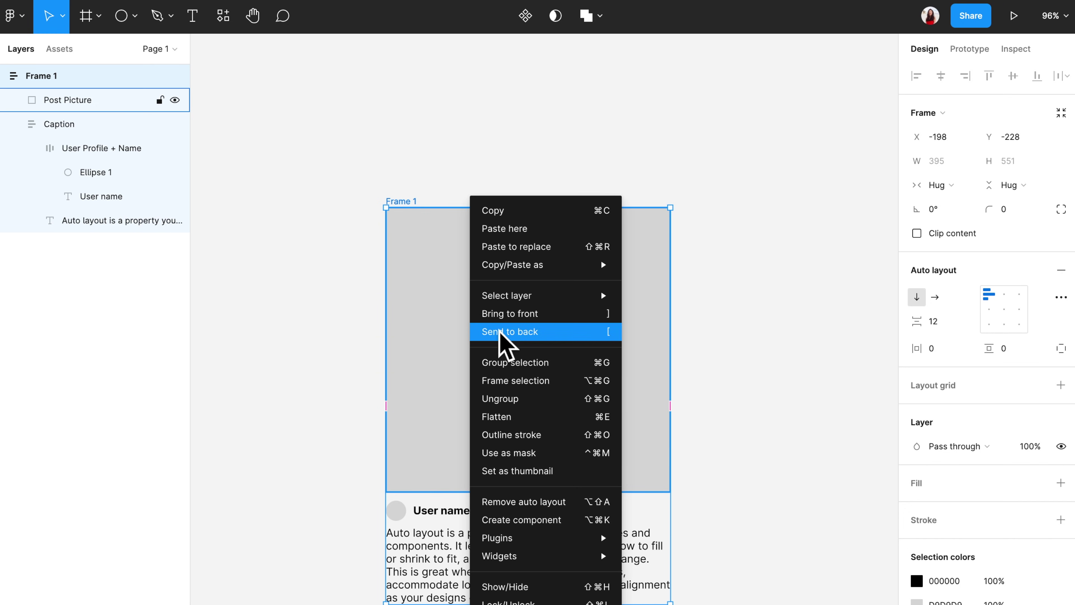
left_click(530, 520)
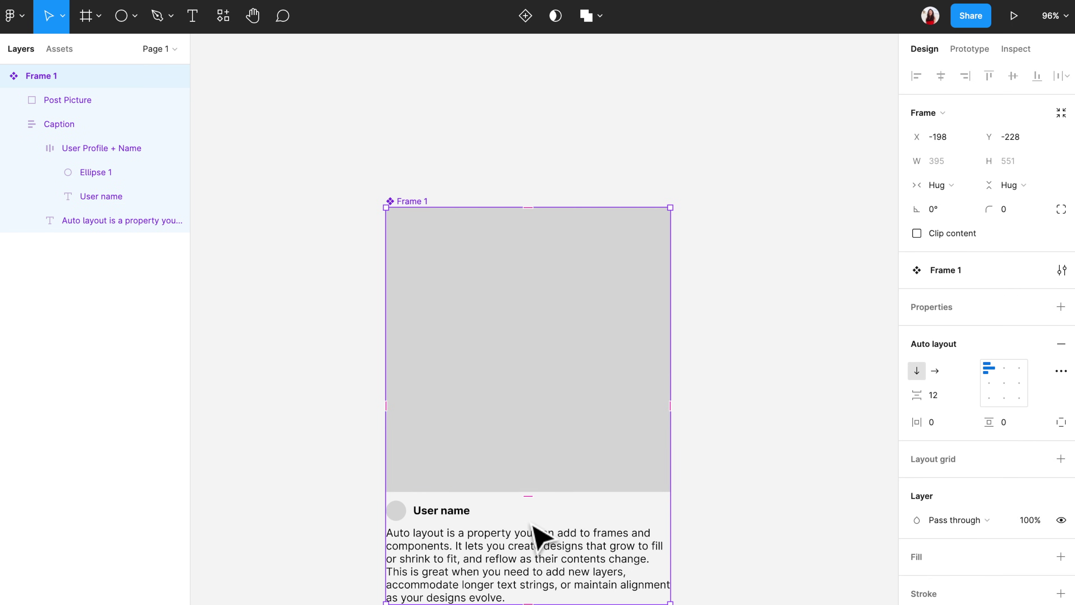
double_click(417, 203)
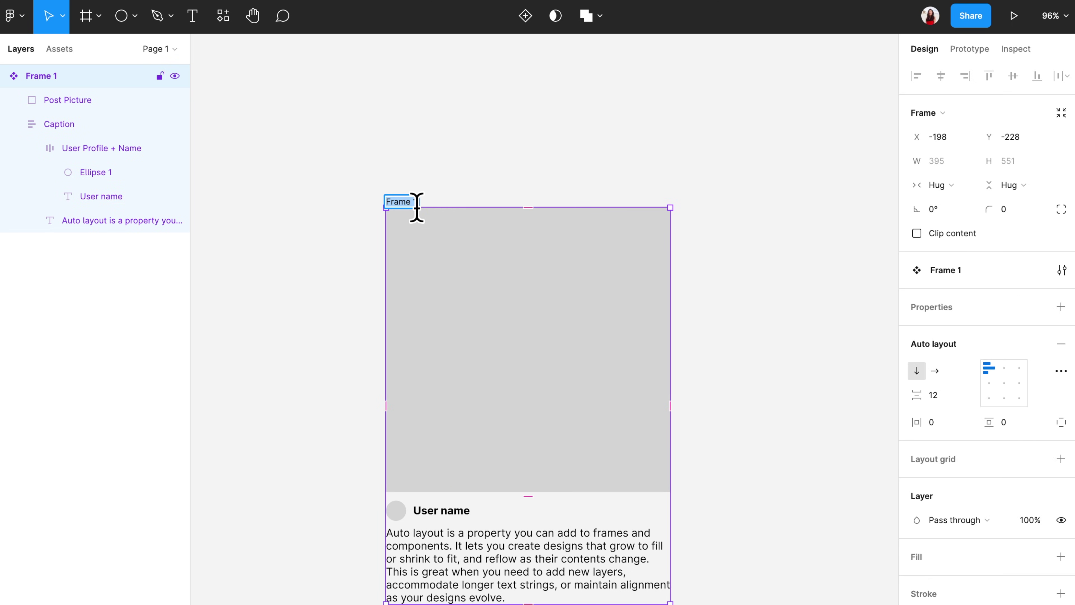
type("Post")
key("Return")
- Drag a Post instance from Assets onto the canvas beside the original Post
left_click(350, 259)
scroll(288, 191, "down", 3)
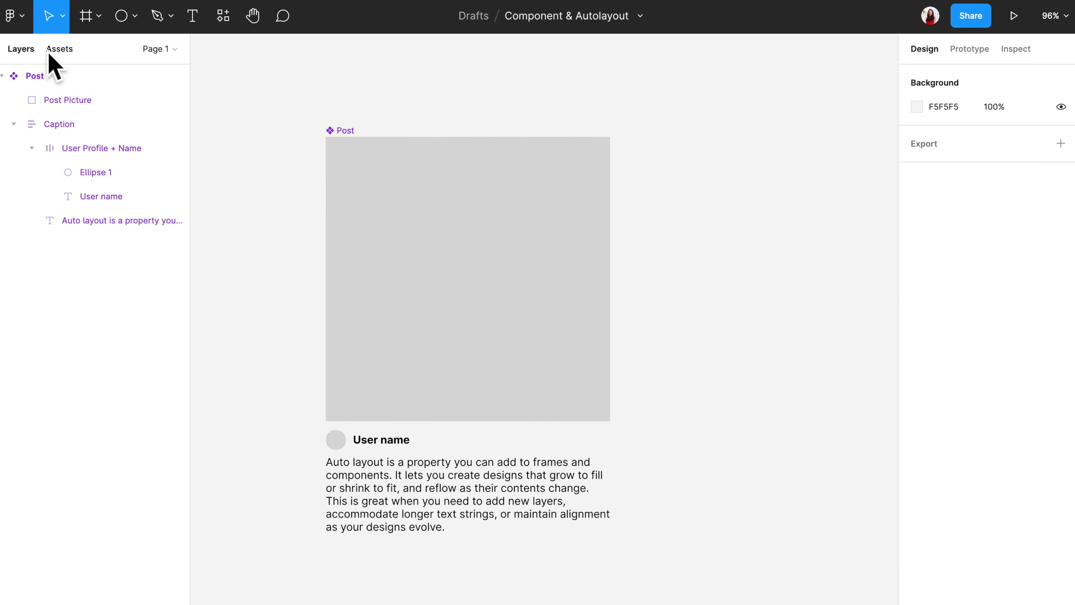
left_click(60, 51)
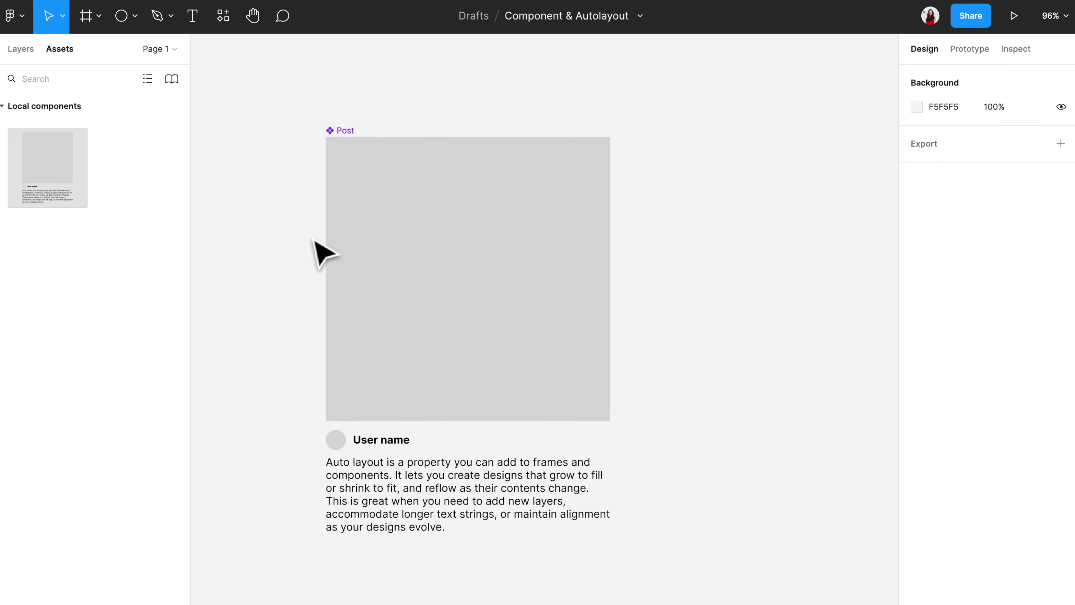
scroll(315, 238, "down", 5)
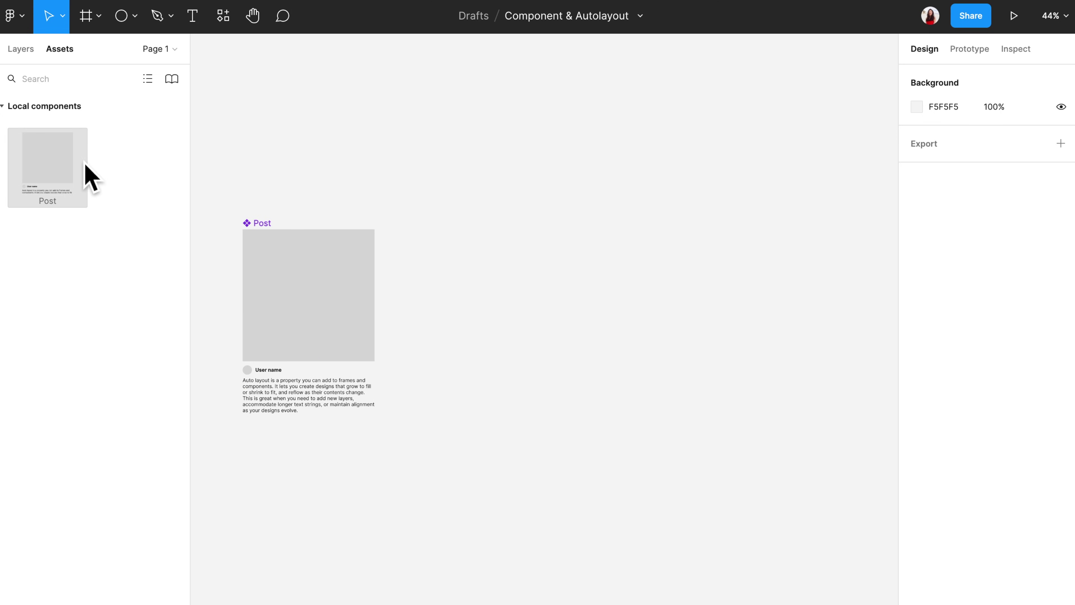
left_click_drag(84, 169, 602, 313)
left_click(450, 533)
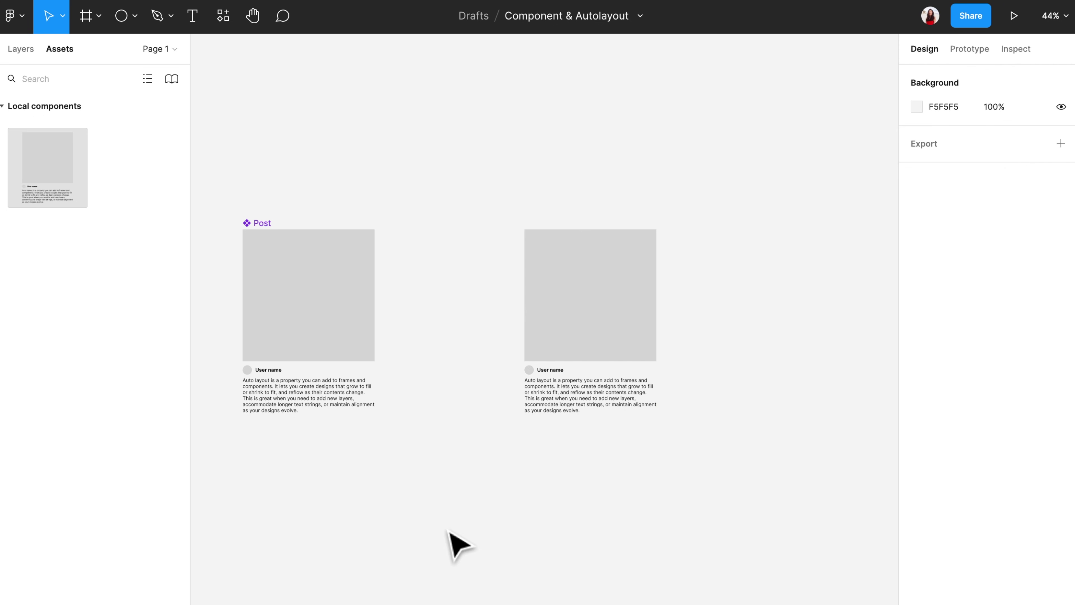
- Copy the Post component, paste it on empty canvas, and move it below the right-hand Post
left_click(25, 56)
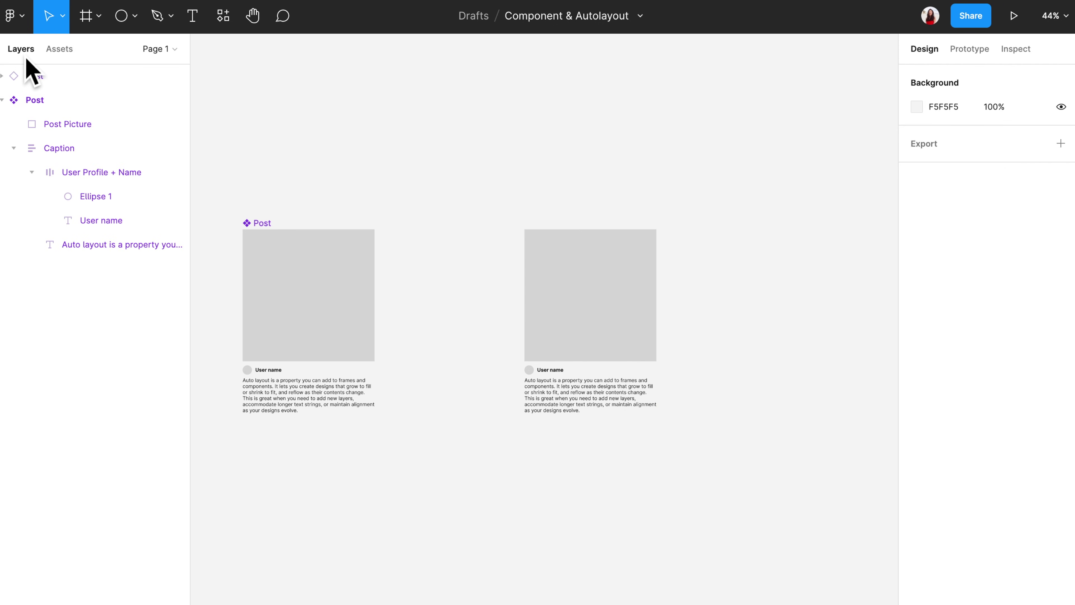
right_click(294, 286)
left_click(556, 433)
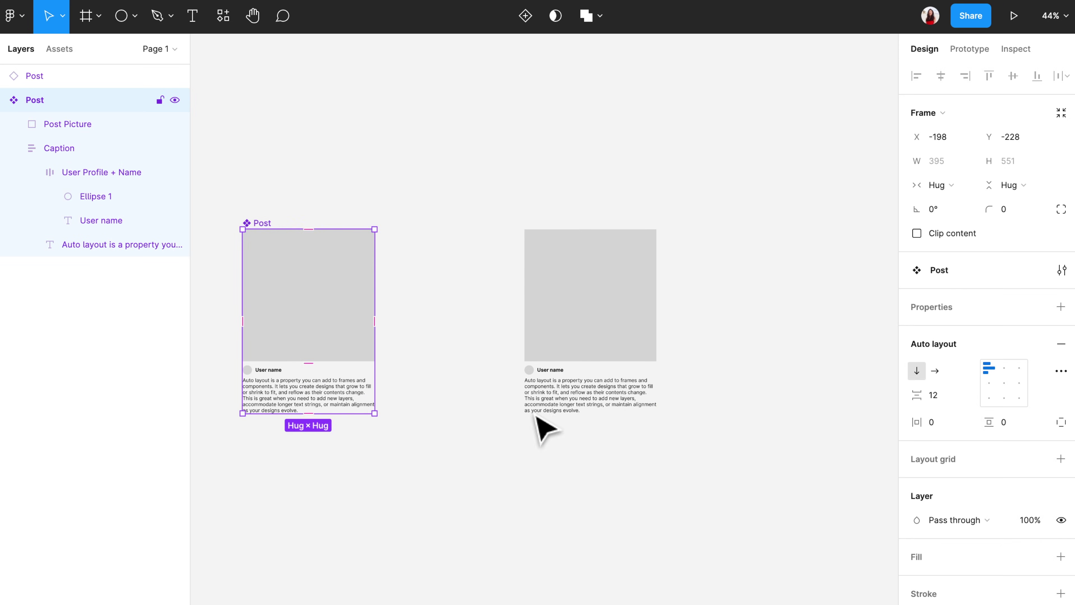
left_click(572, 483)
right_click(564, 464)
left_click(599, 481)
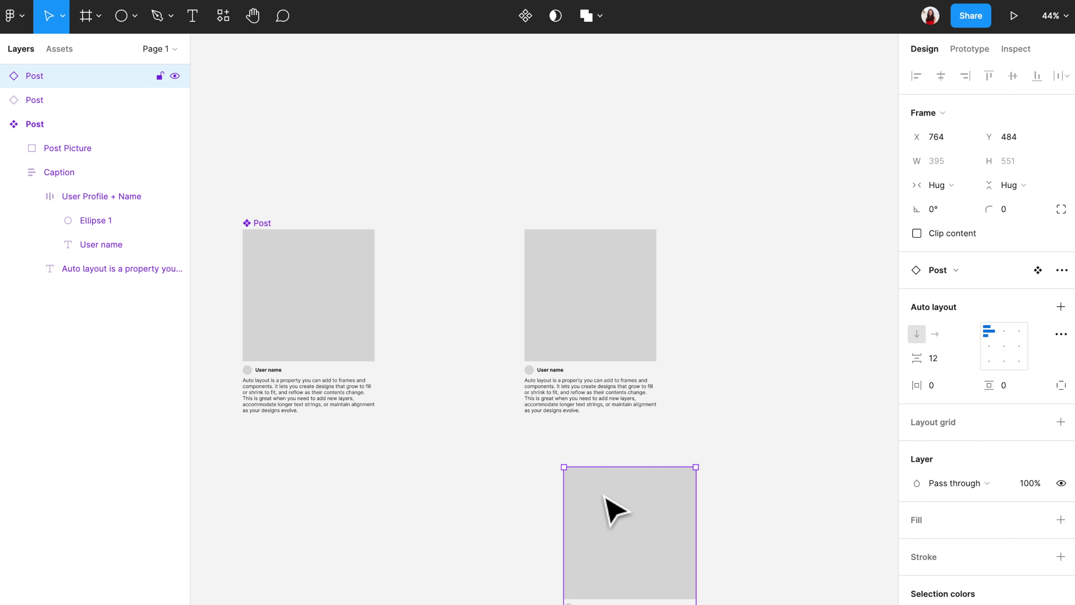
left_click(751, 477)
left_click_drag(601, 542, 589, 514)
left_click(699, 468)
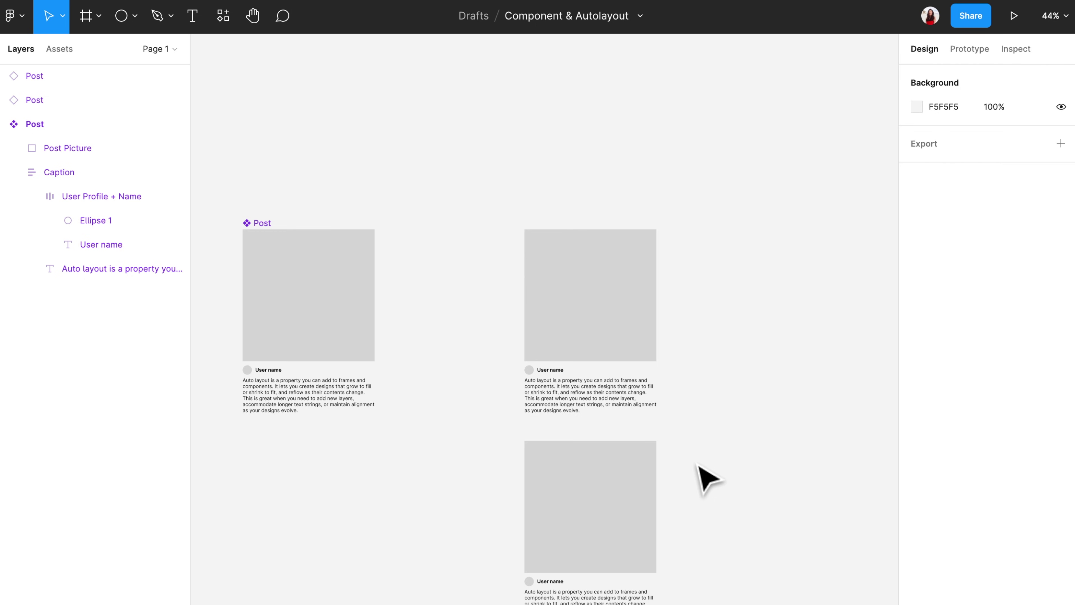
scroll(431, 296, "left", 3)
scroll(432, 297, "up", 1)
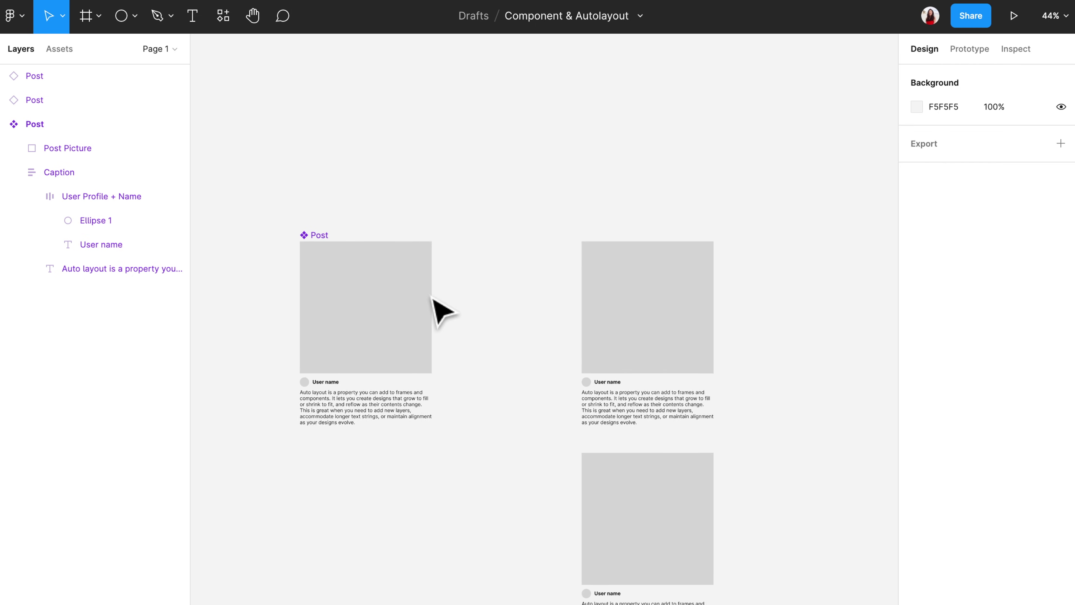
- Add a 'Components' text heading above the left Post and nudge it up-left
left_click(192, 15)
left_click(319, 227)
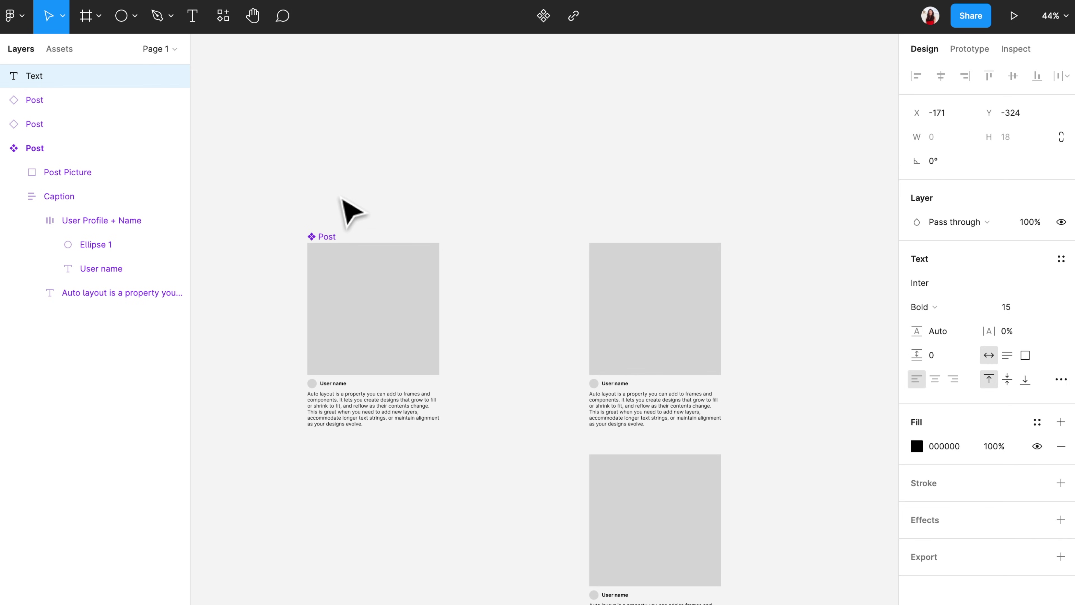
type("Components")
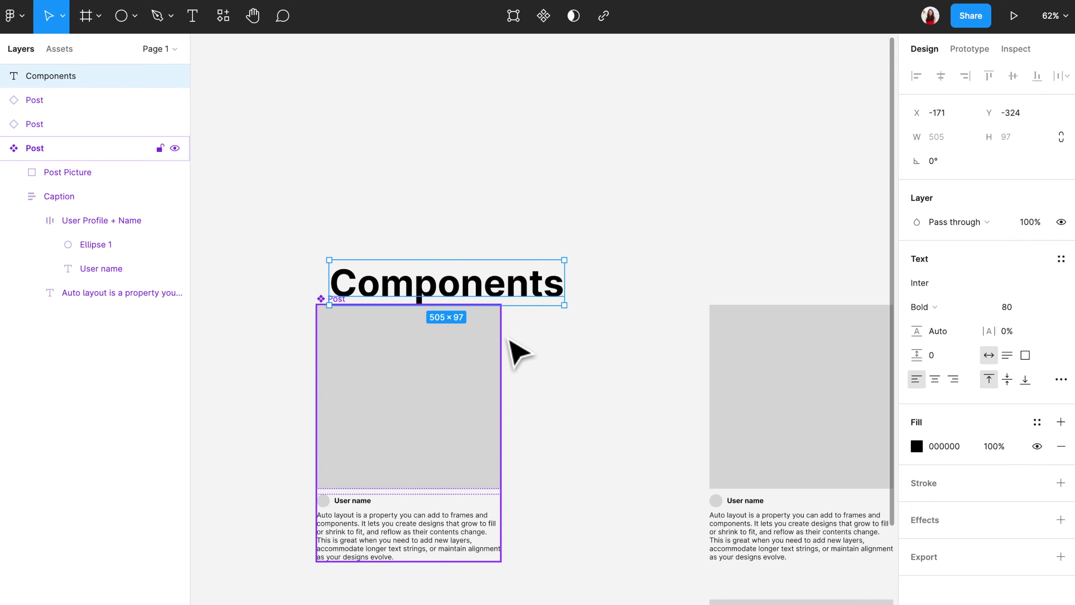
left_click(535, 350)
scroll(535, 351, "down", 5)
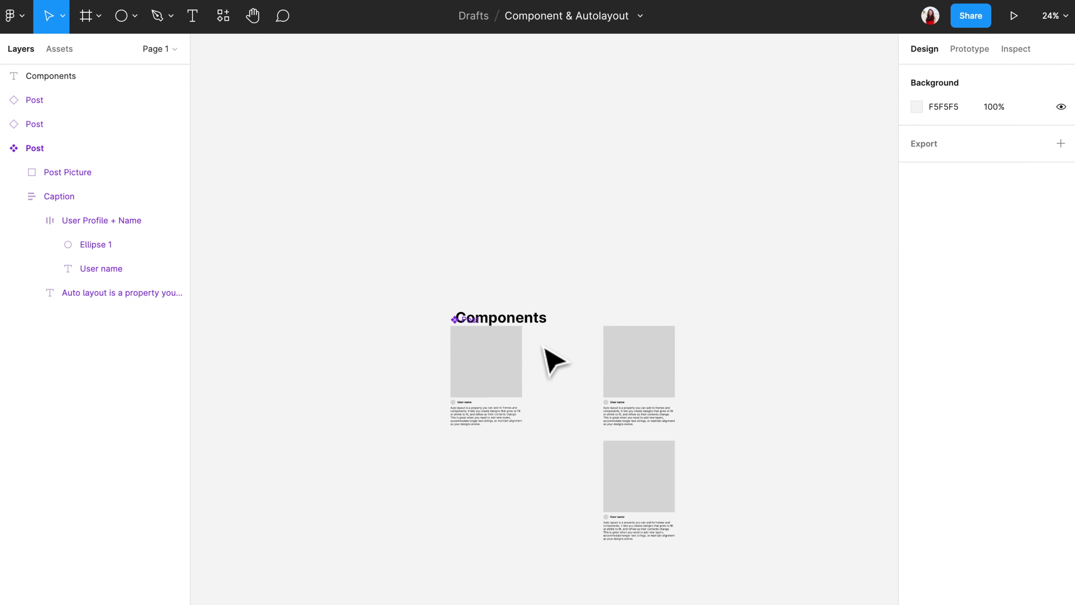
mouse_move(545, 323)
left_mouse_down()
mouse_move(527, 303)
mouse_move(535, 308)
left_mouse_up()
left_click(408, 601)
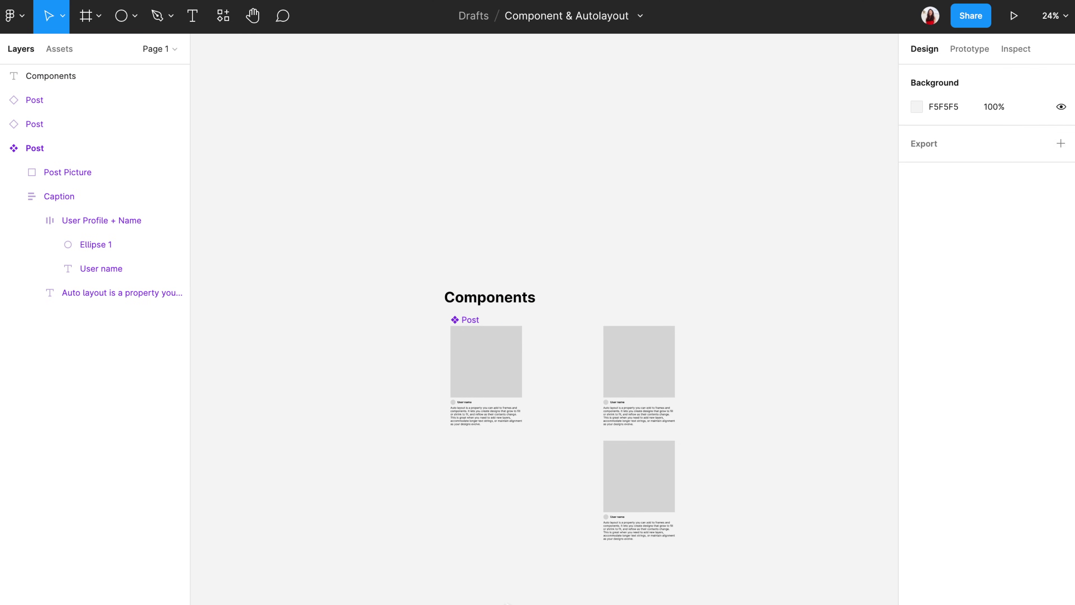
- Select the top-right and lower Post instances
scroll(507, 602, "right", 5)
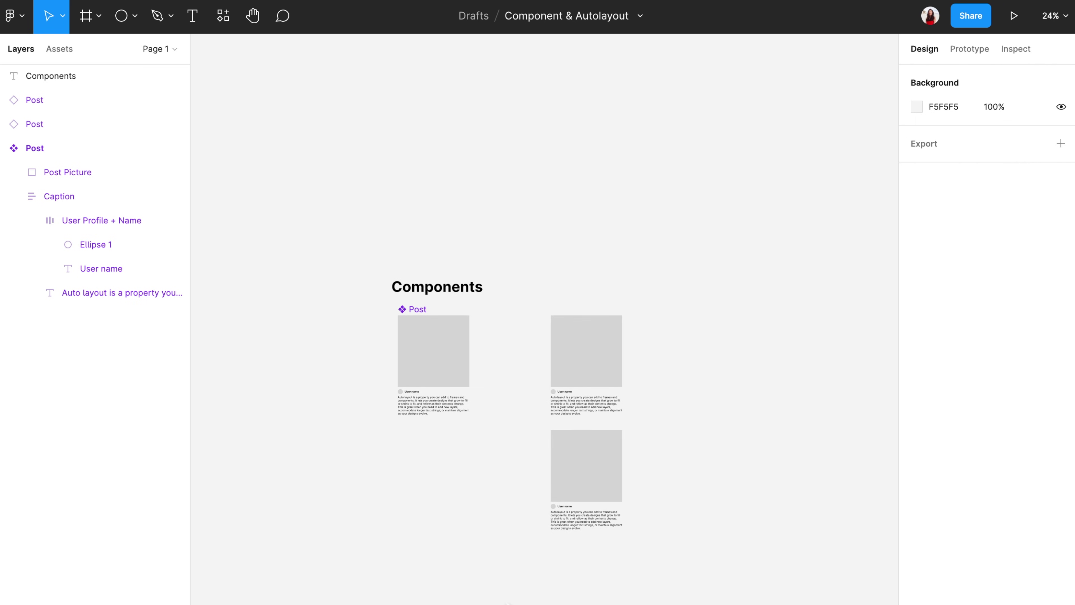
scroll(648, 394, "up", 5)
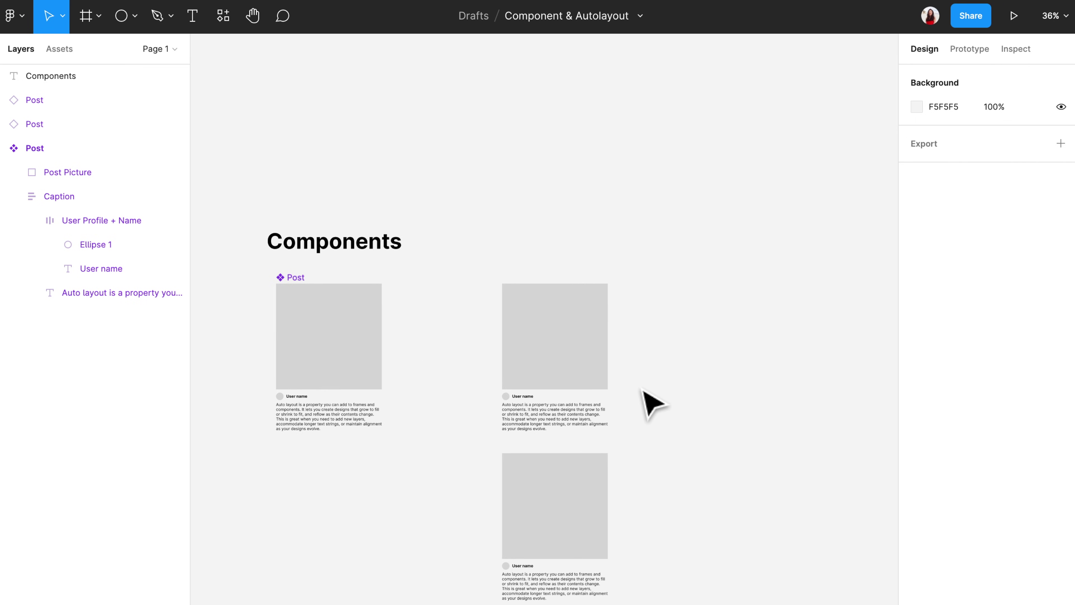
scroll(643, 393, "up", 3)
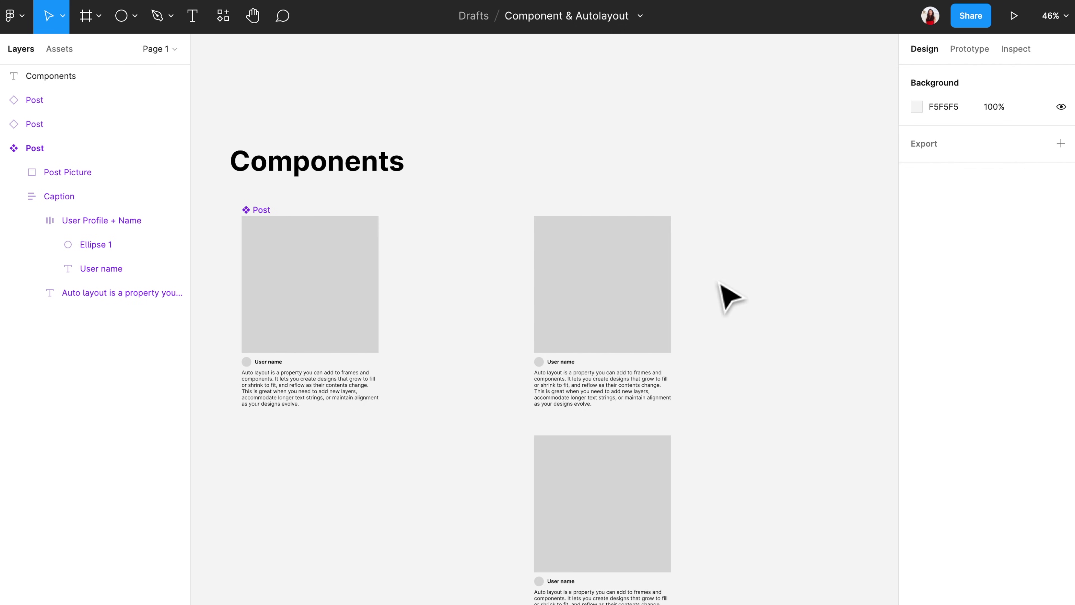
left_click(631, 324)
left_click(637, 529)
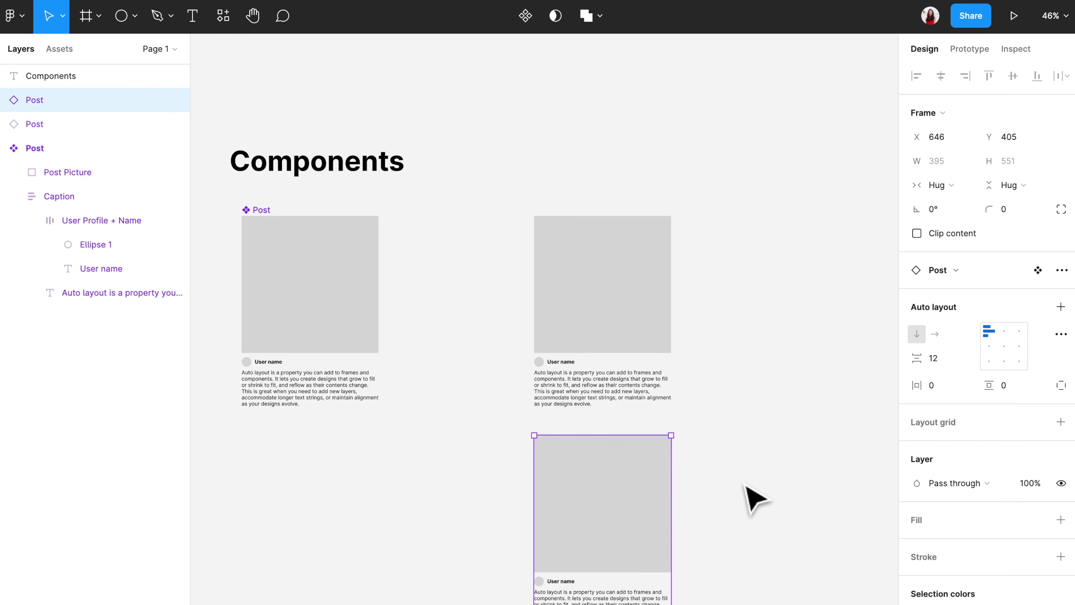
- Stack the two right-hand Post instances in a vertical auto-layout frame with 30 spacing
left_click(721, 523)
scroll(718, 519, "down", 4)
scroll(718, 519, "right", 1)
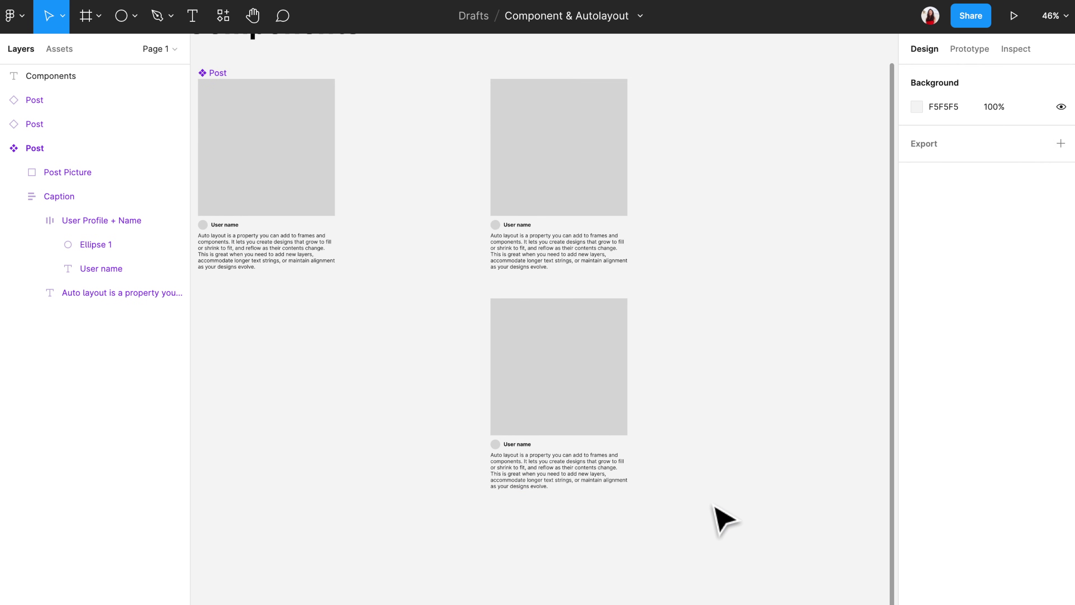
left_click(557, 365)
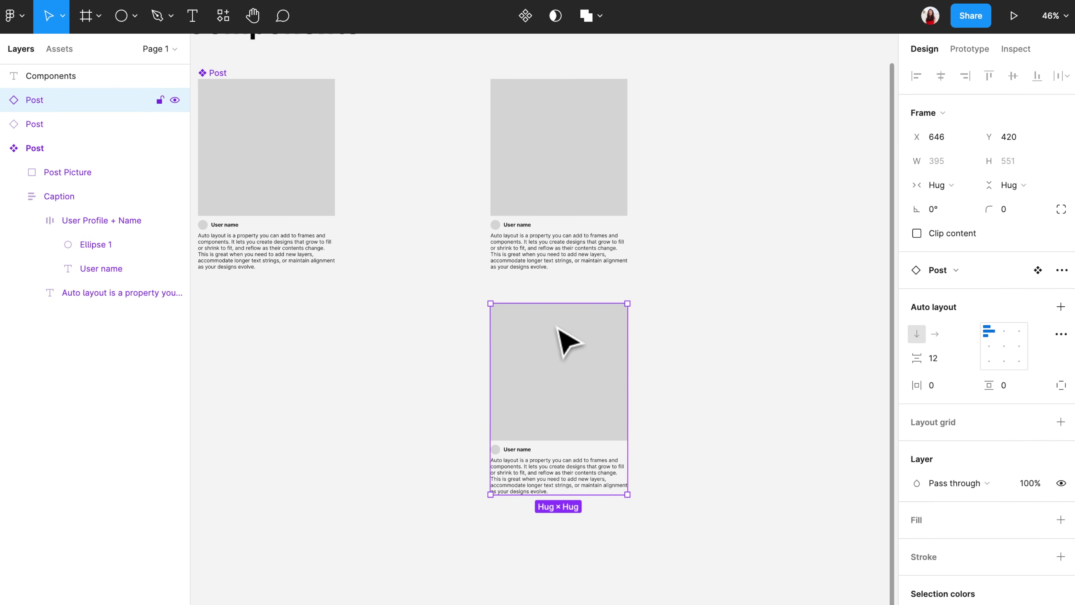
left_click(589, 185, "shift")
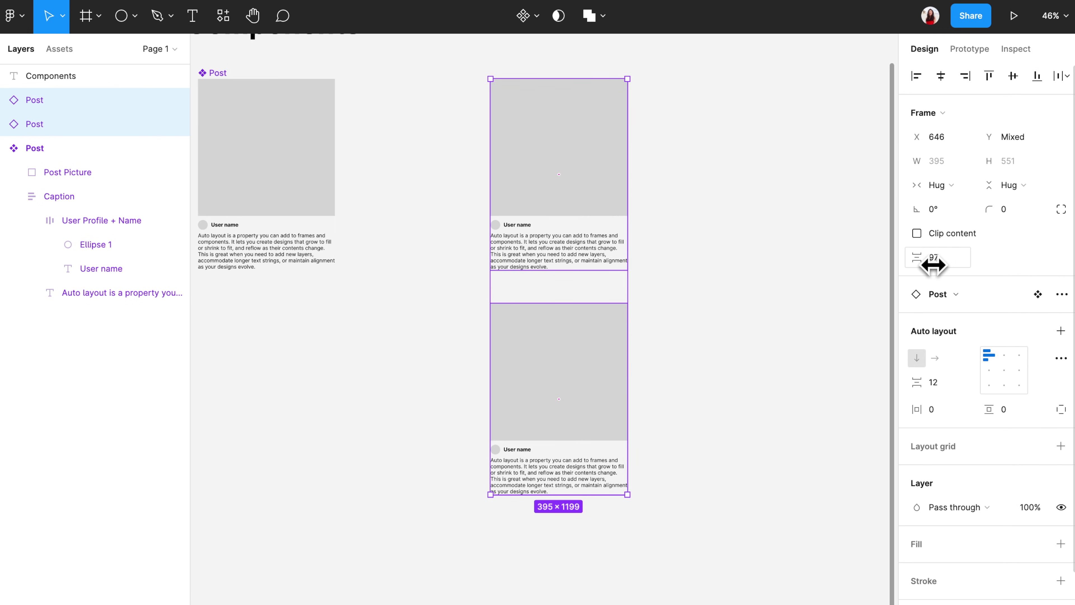
left_click(942, 257)
type("30")
key("Return")
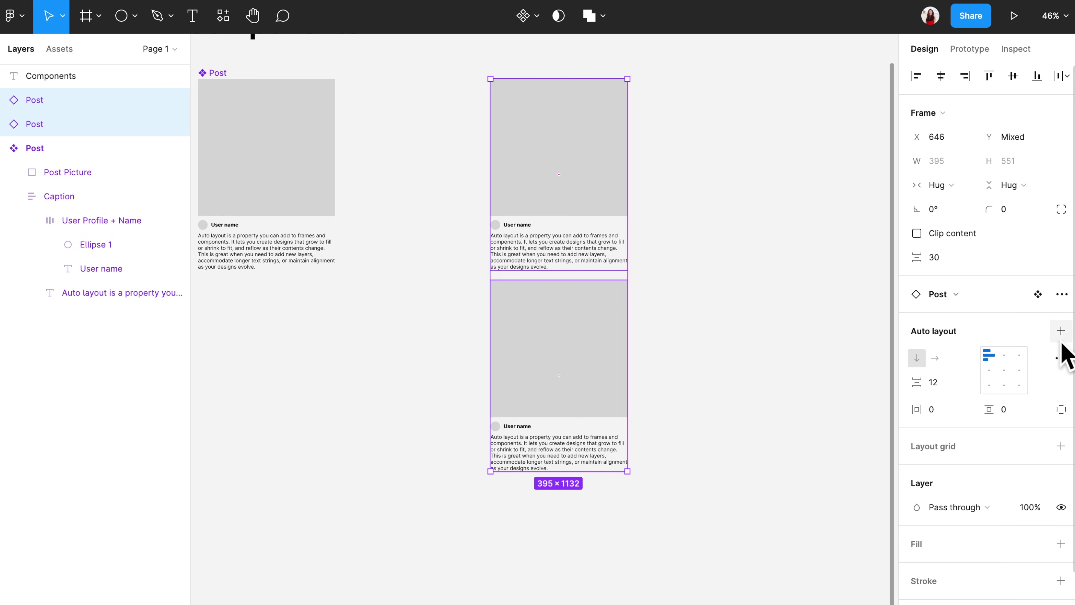
left_click(1061, 331)
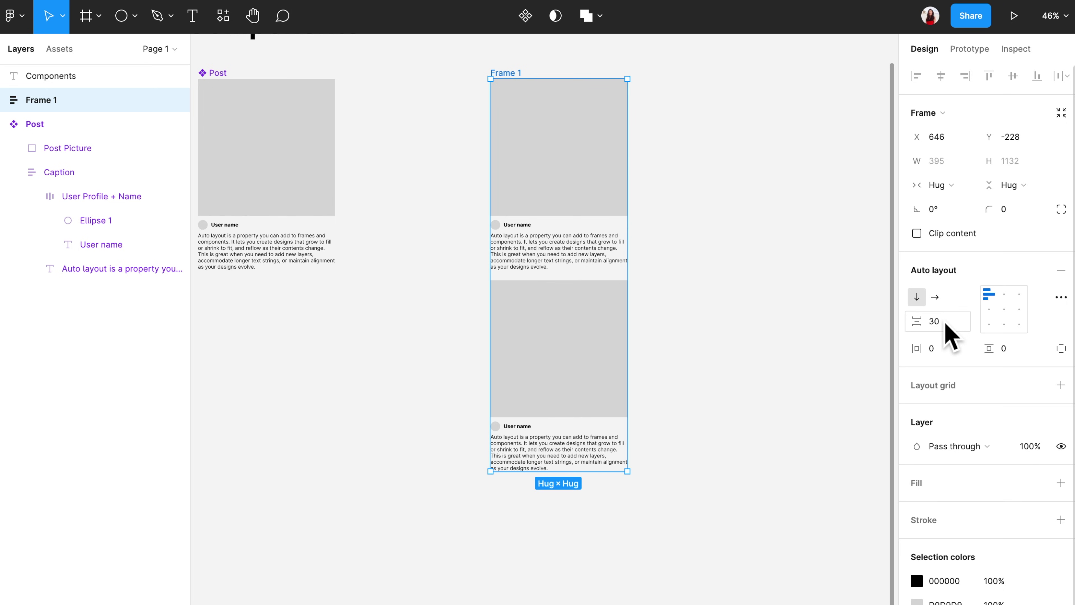
- Duplicate the second post inside Frame 1 so a third Post instance stacks beneath
left_click(569, 363)
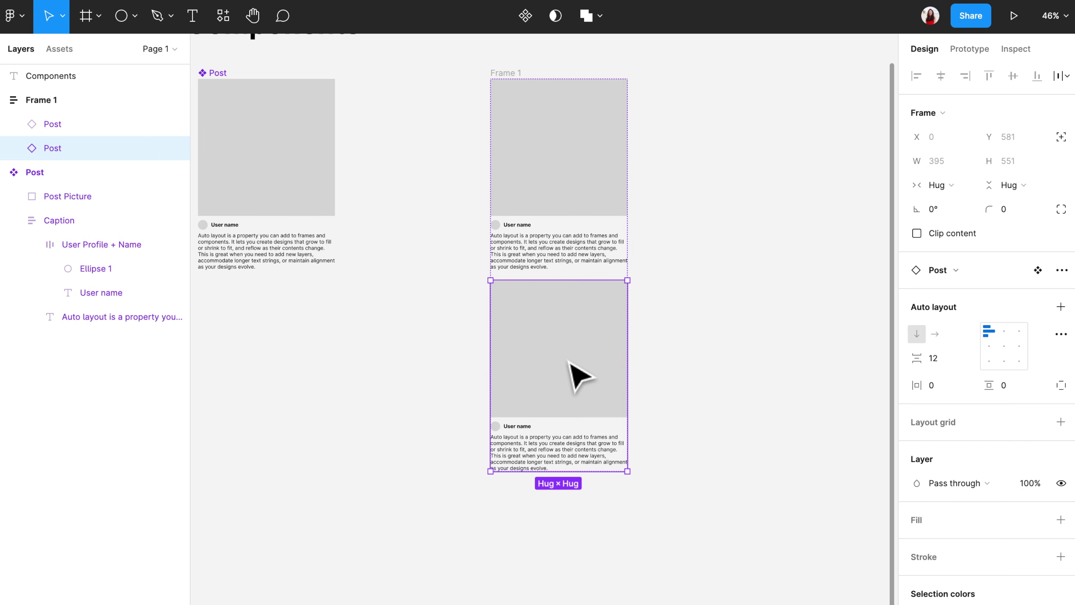
key("ctrl+d")
scroll(571, 372, "down", 3)
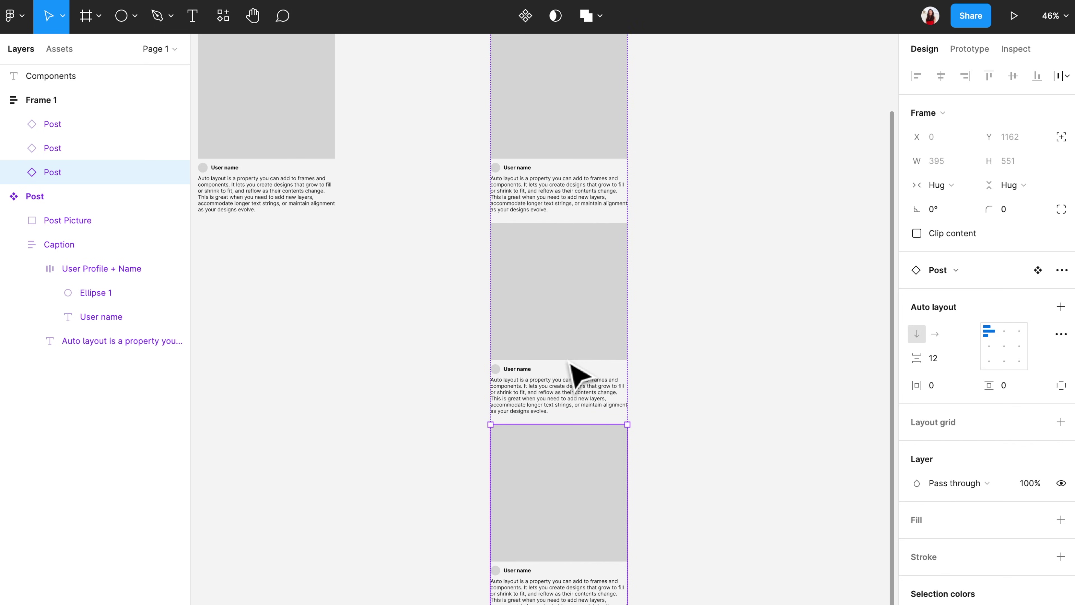
scroll(572, 372, "down", 5)
key("ctrl+d")
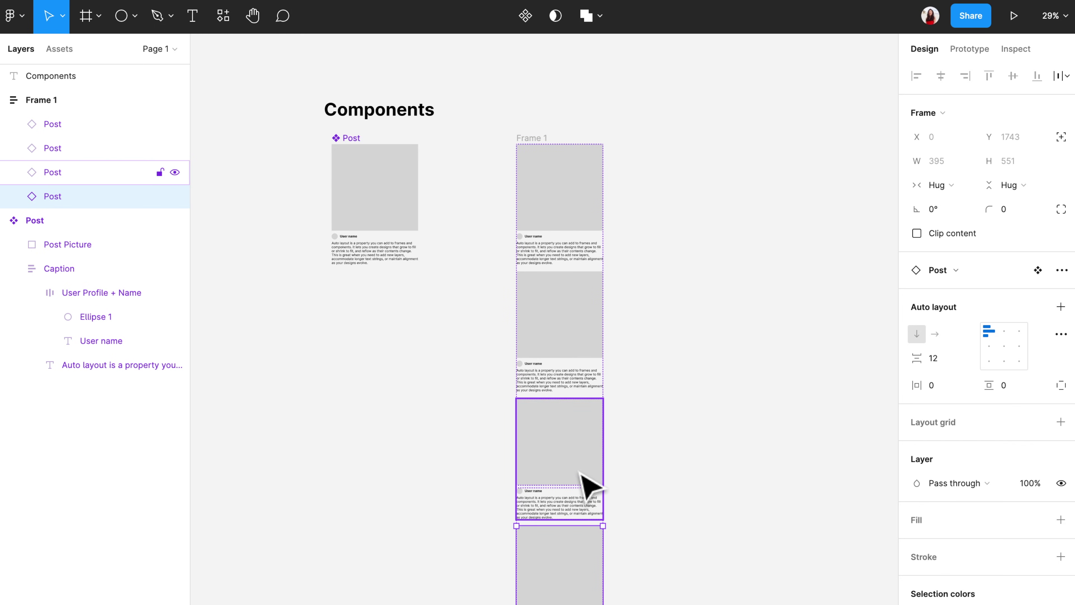
left_click(744, 497)
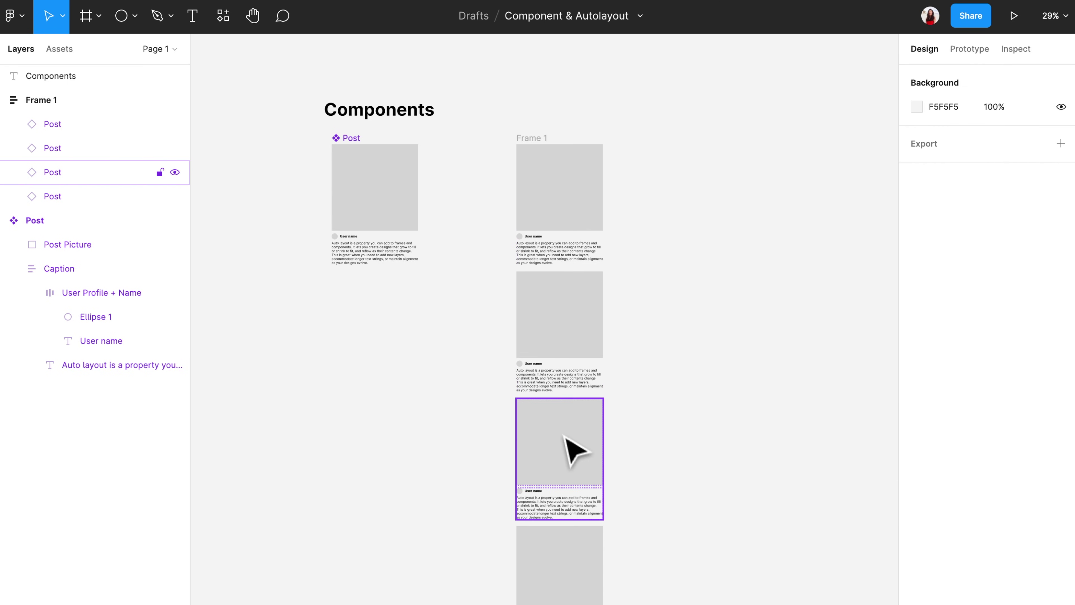
left_click(576, 451)
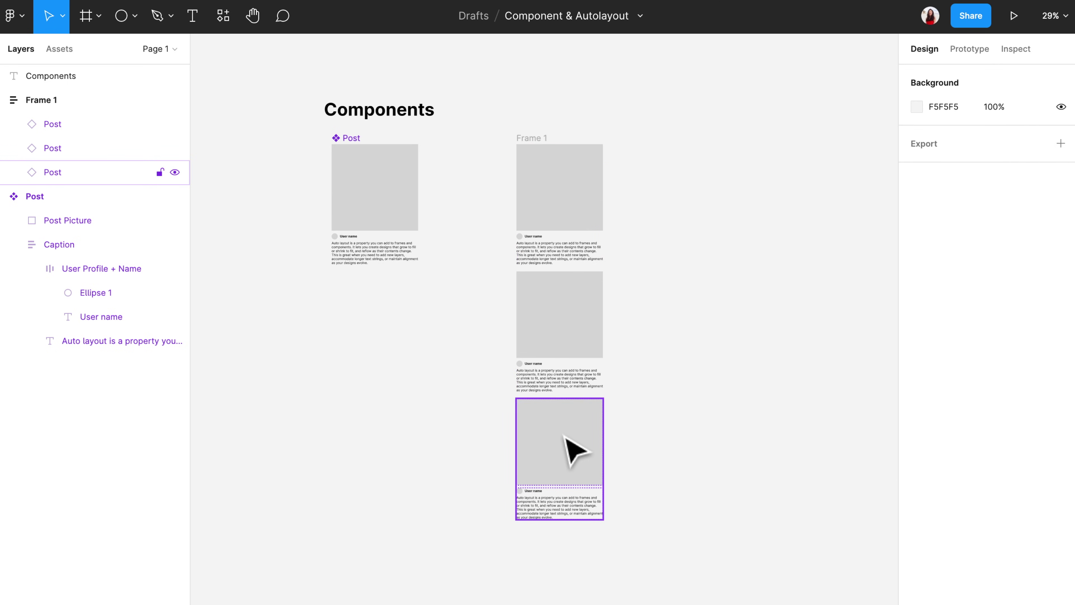
- Cut the middle post's caption down to its first sentence ending at 'components.'
scroll(567, 449, "up", 10)
double_click(468, 449)
double_click(470, 449)
left_click(432, 416)
left_click_drag(419, 402, 498, 485)
key("BackSpace")
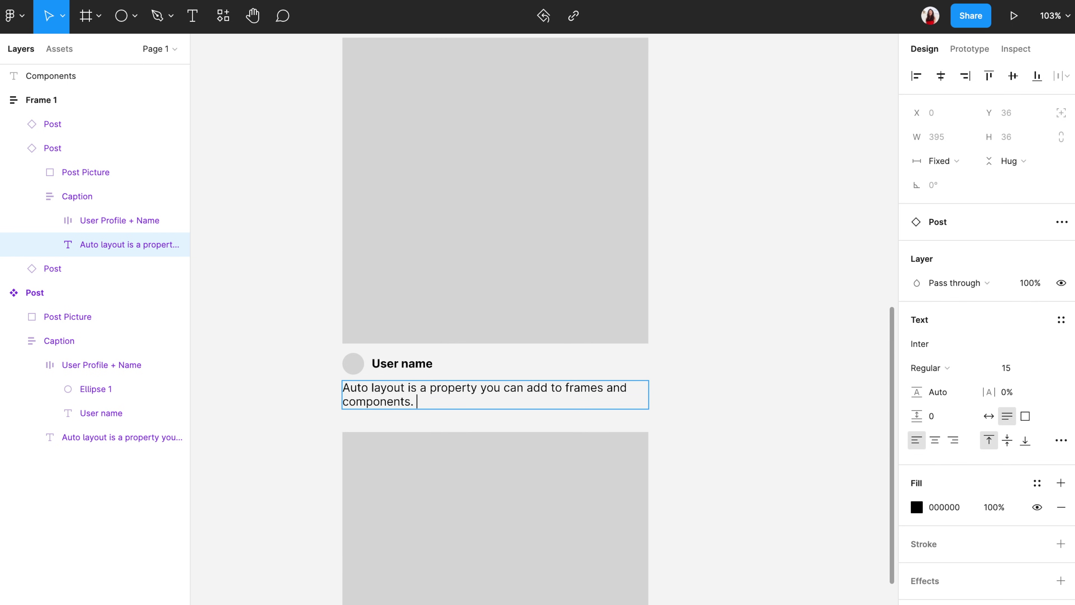
scroll(745, 398, "down", 5)
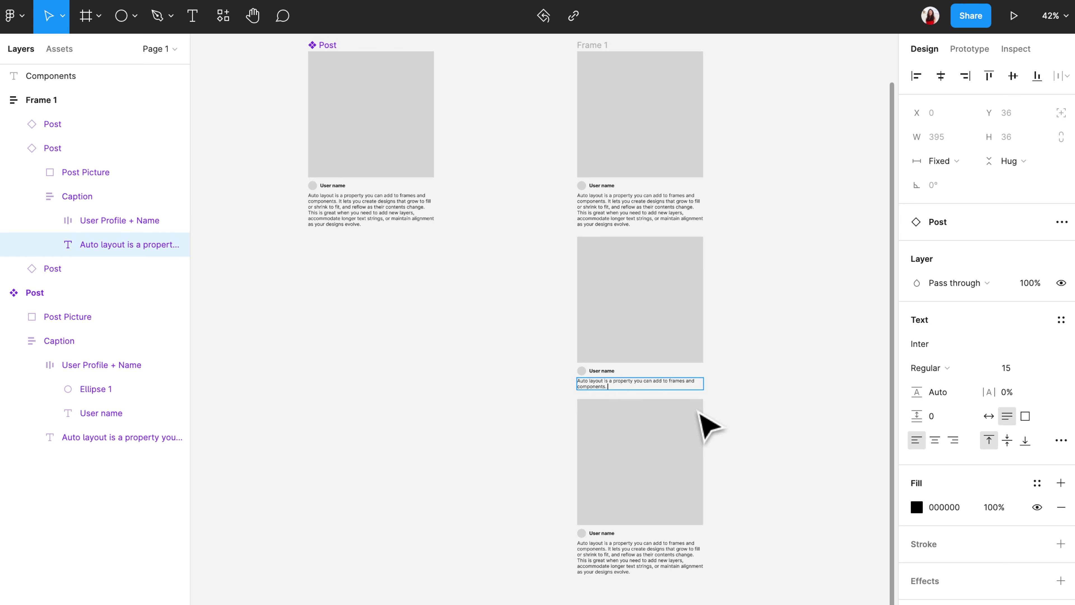
key("Escape")
left_click(748, 406)
scroll(748, 406, "right", 2)
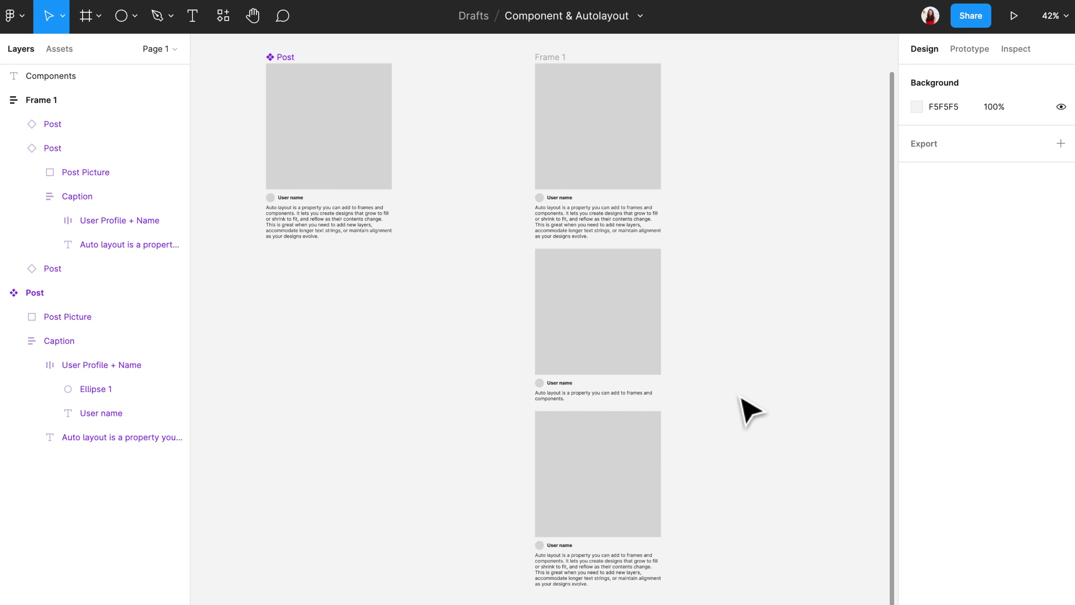
- Give the Post component's picture a corner radius of 10
double_click(336, 139)
left_click(1028, 187)
type("10")
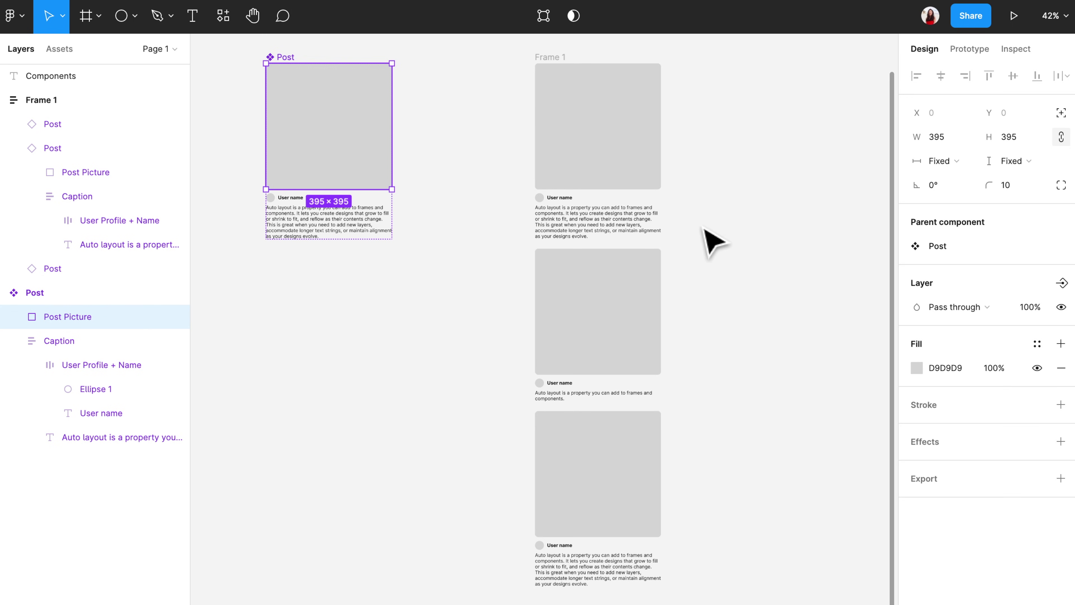
left_click(752, 248)
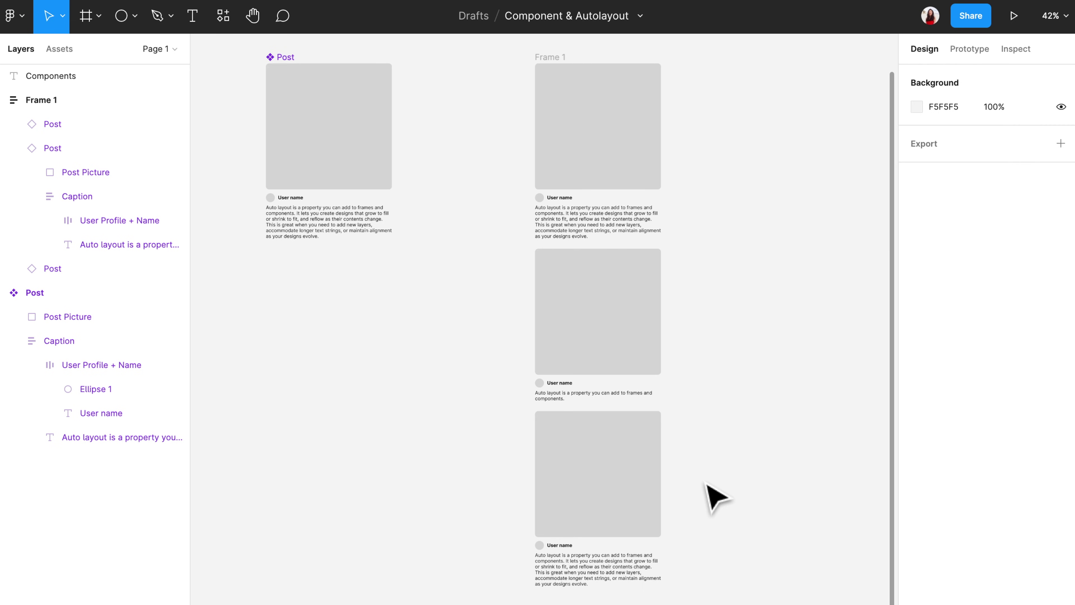
- Check the corner radius on the bottom Post instance's picture
scroll(706, 483, "up", 3)
double_click(631, 468)
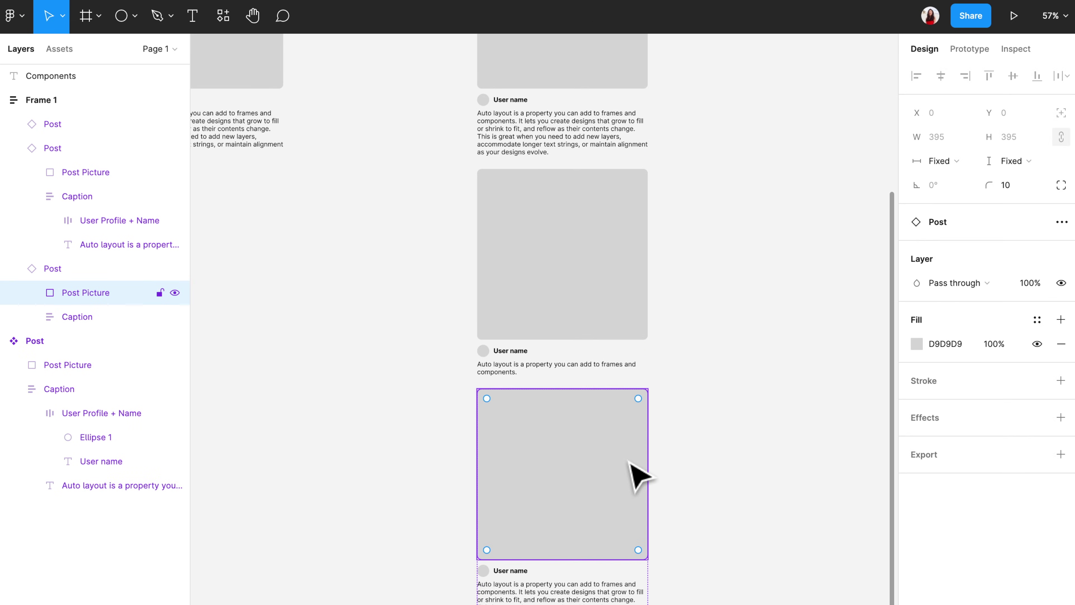
left_click(1021, 189)
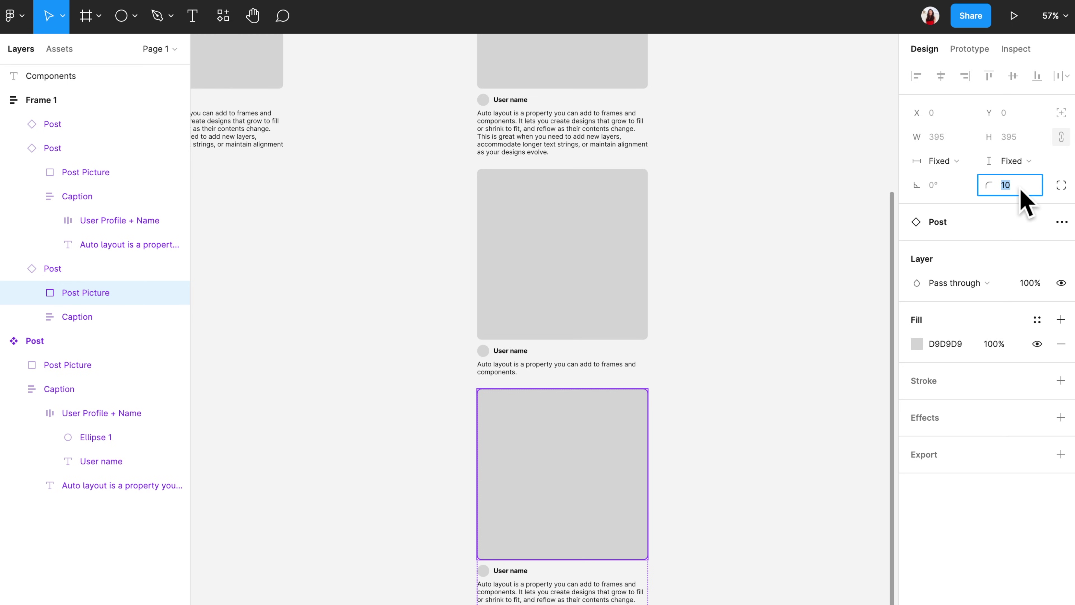
left_click(778, 354)
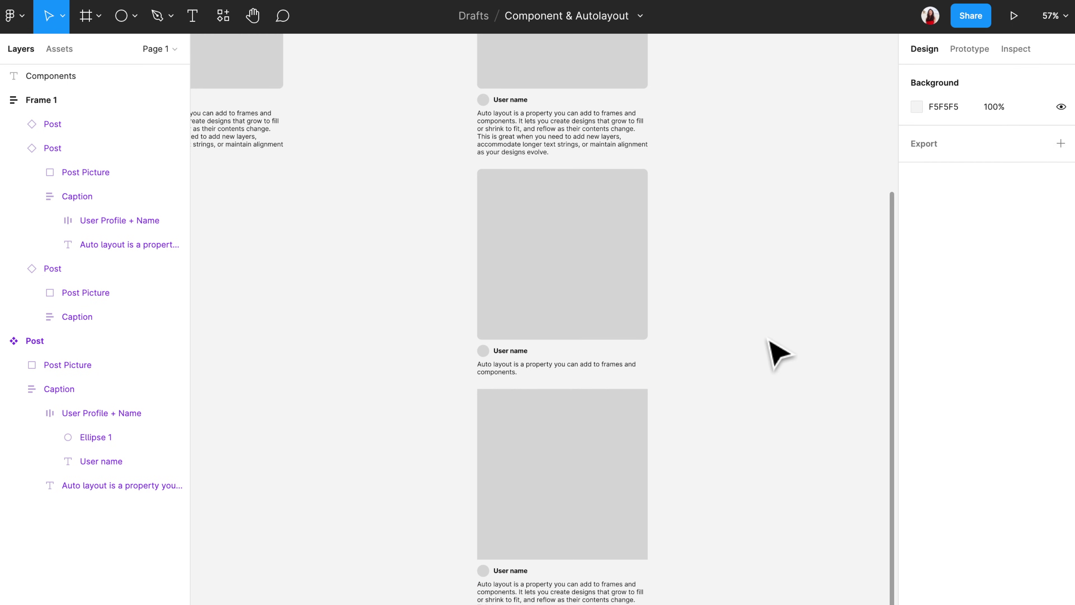
- Lower the Post component picture's corner radius from 10 to 5
scroll(778, 353, "down", 3)
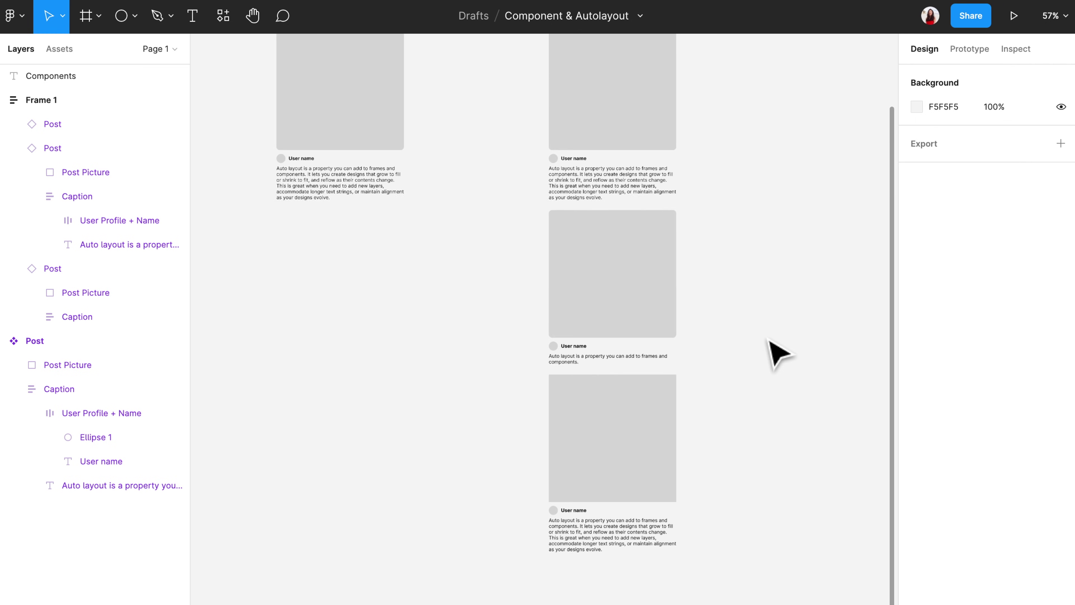
scroll(720, 394, "up", 1)
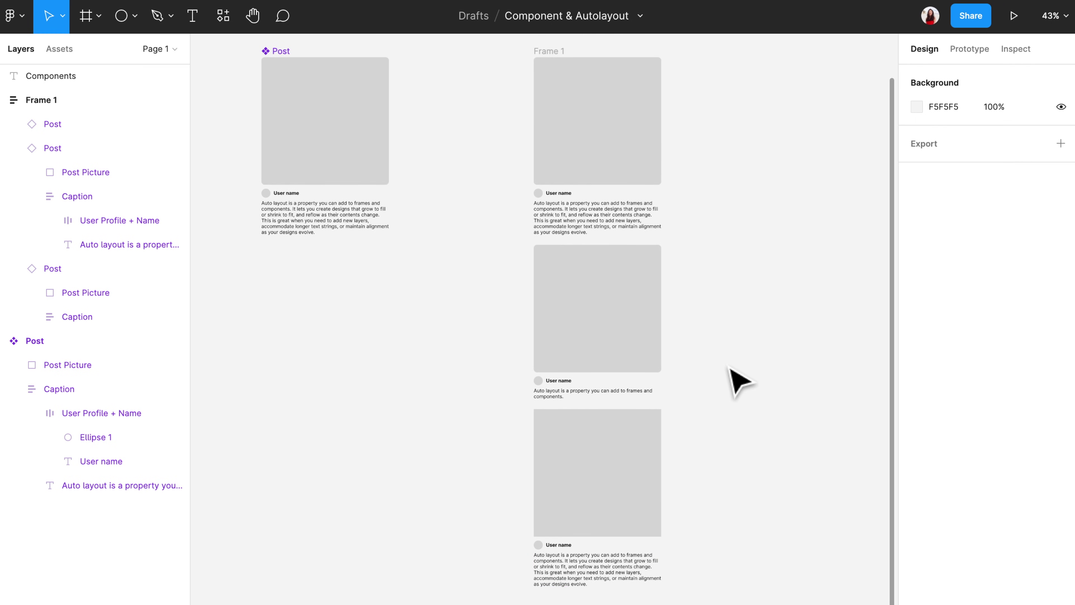
double_click(373, 149)
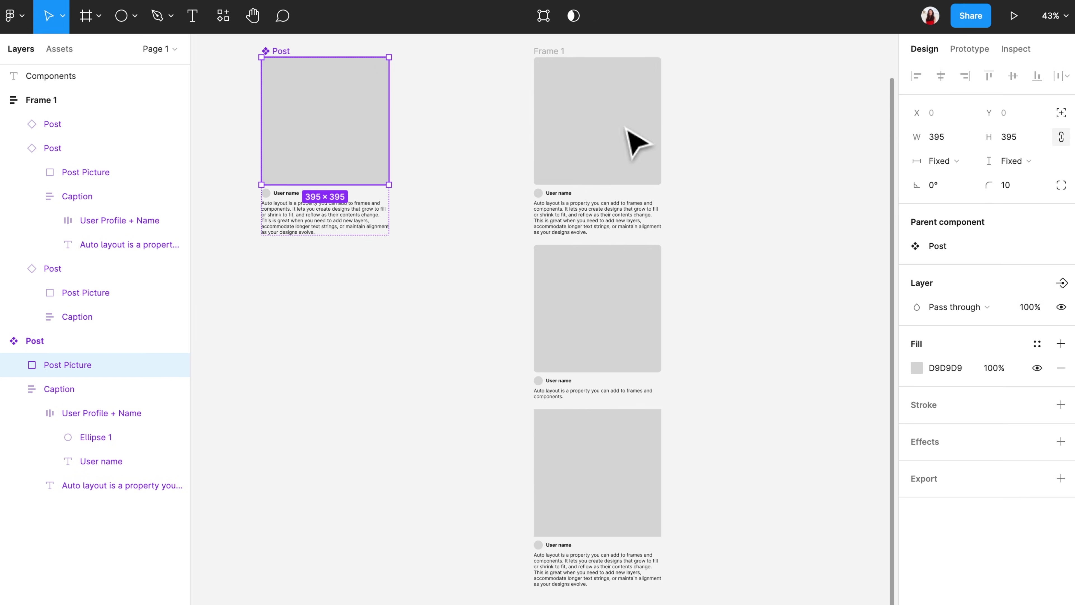
left_click(1033, 191)
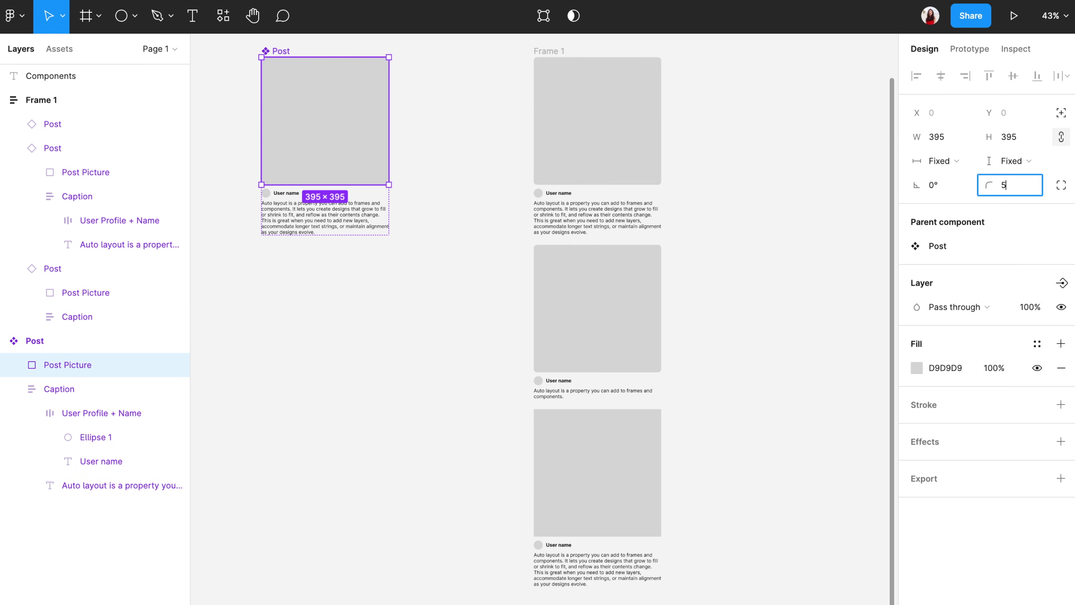
left_click(819, 395)
scroll(725, 461, "up", 15)
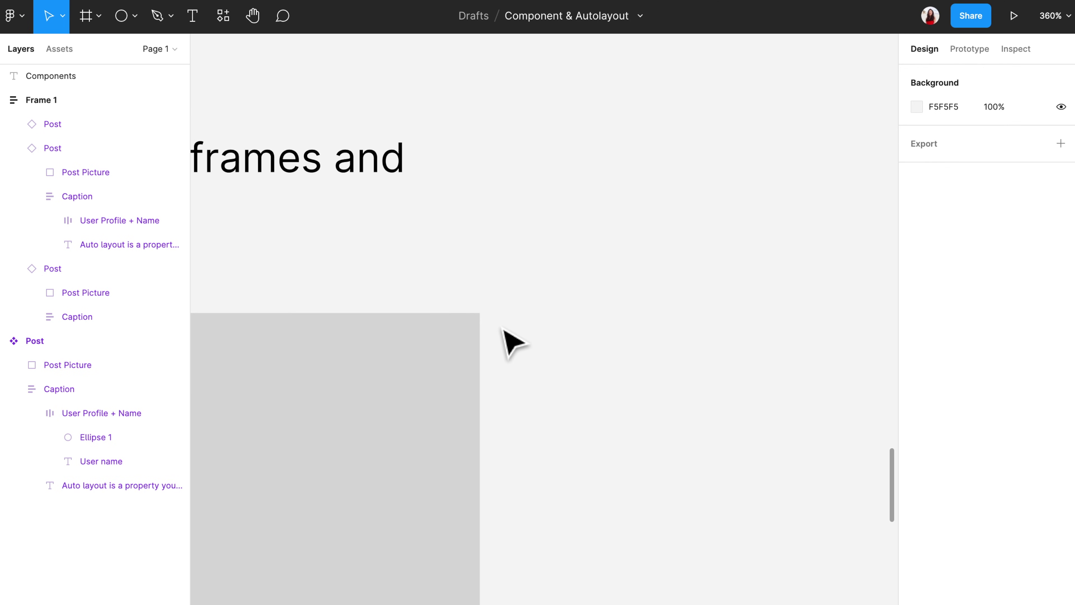
- Reset all changes on the bottom Post instance in Frame 1 from its context menu
scroll(505, 330, "down", 13)
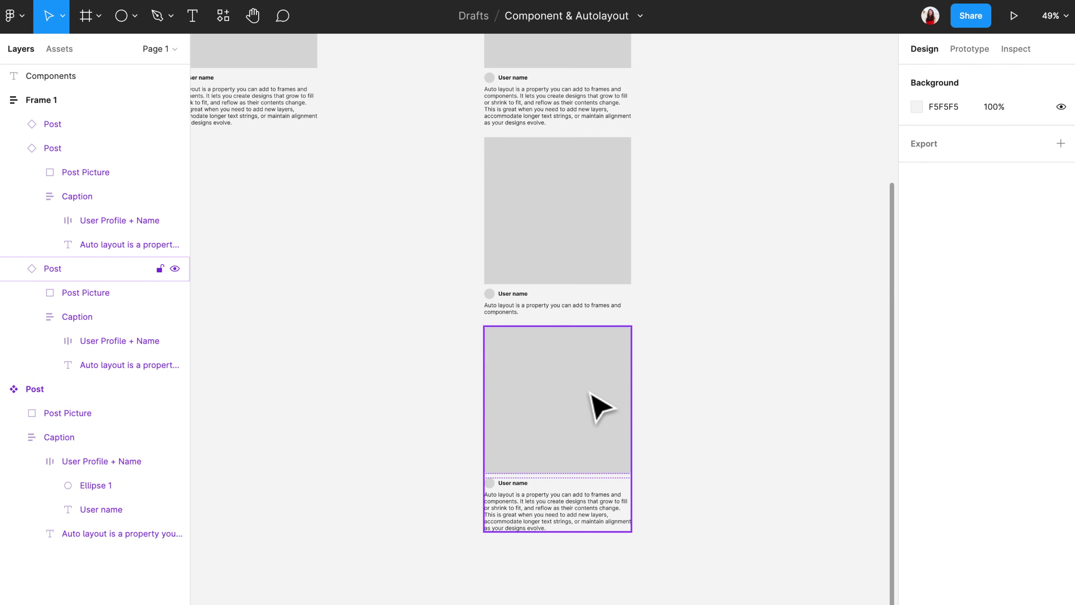
right_click(592, 402)
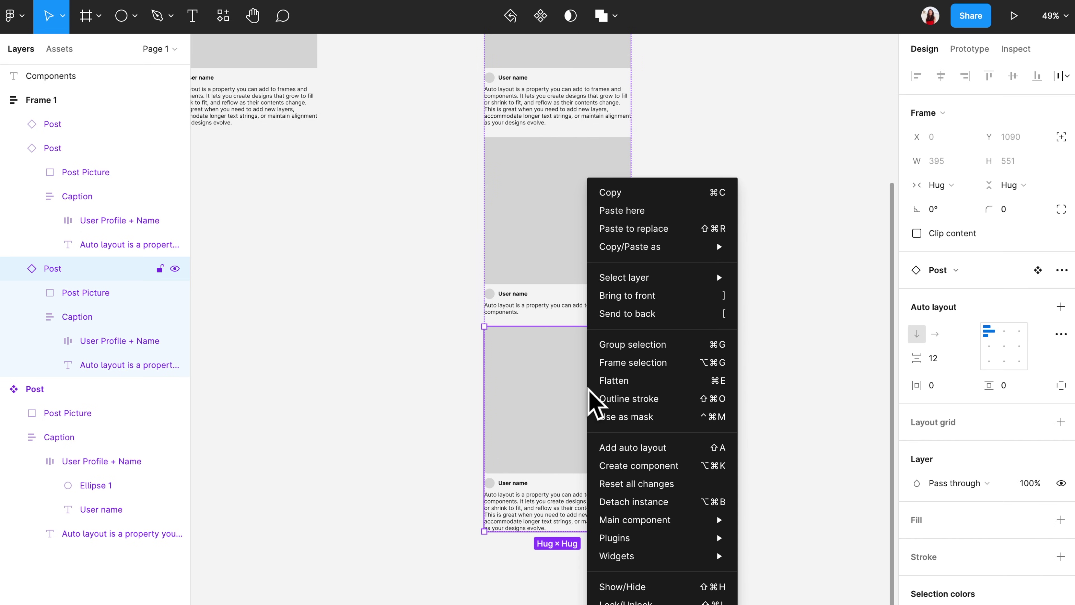
left_click(615, 487)
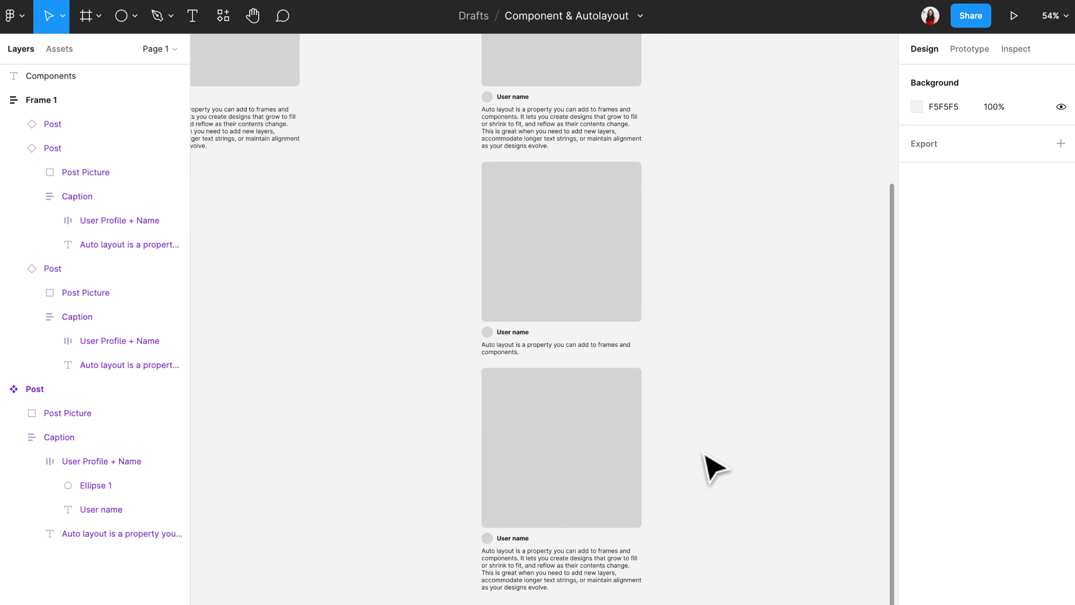
scroll(704, 453, "left", 1)
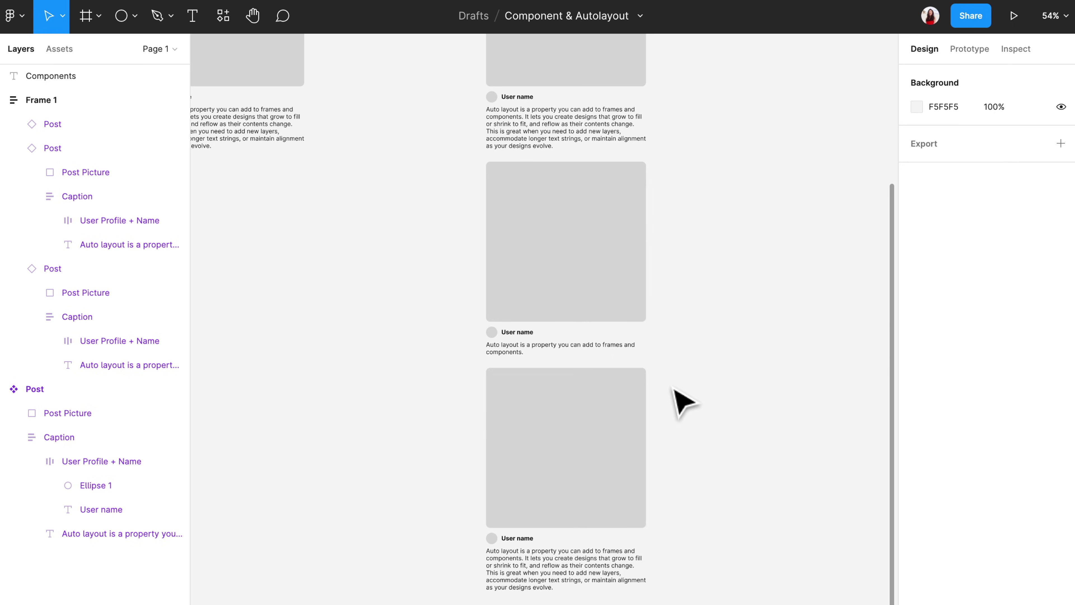
- Toggle Frame 1 between horizontal and vertical direction, then reduce the gap between posts
scroll(684, 402, "up", 3)
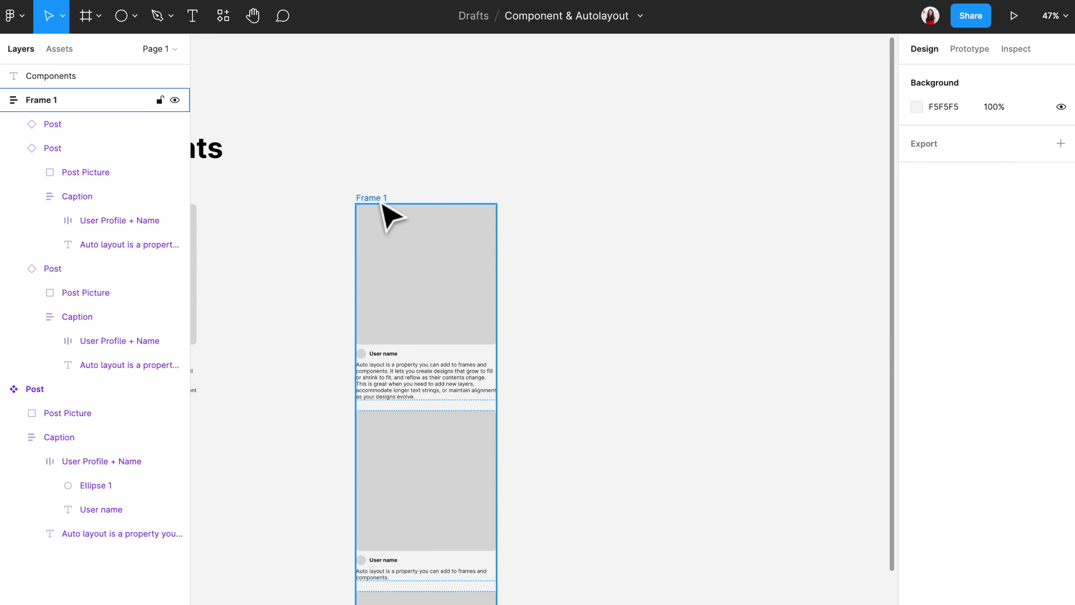
left_click(389, 216)
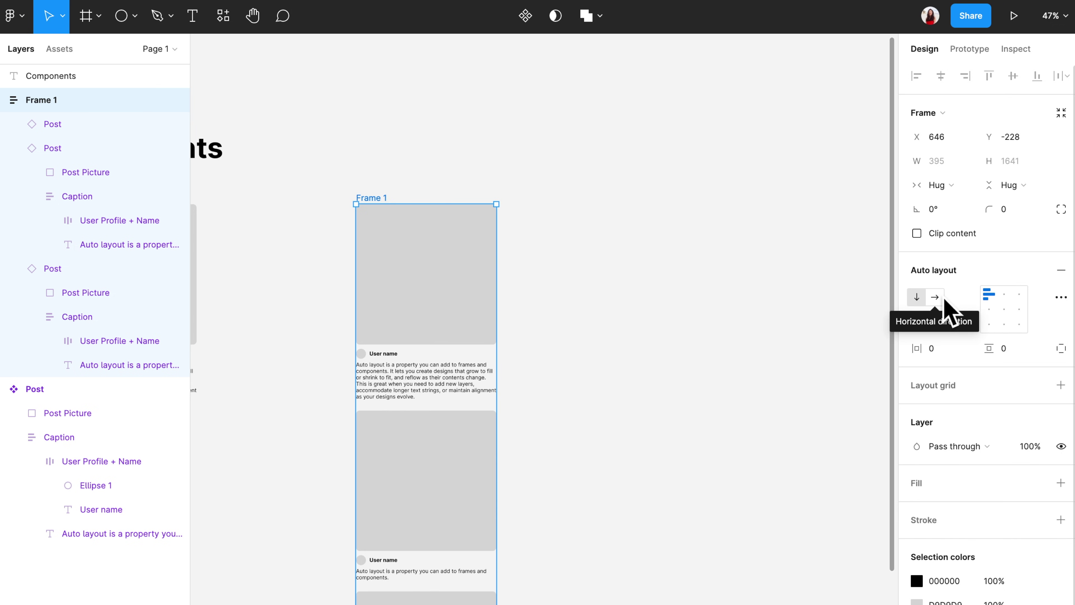
left_click(935, 297)
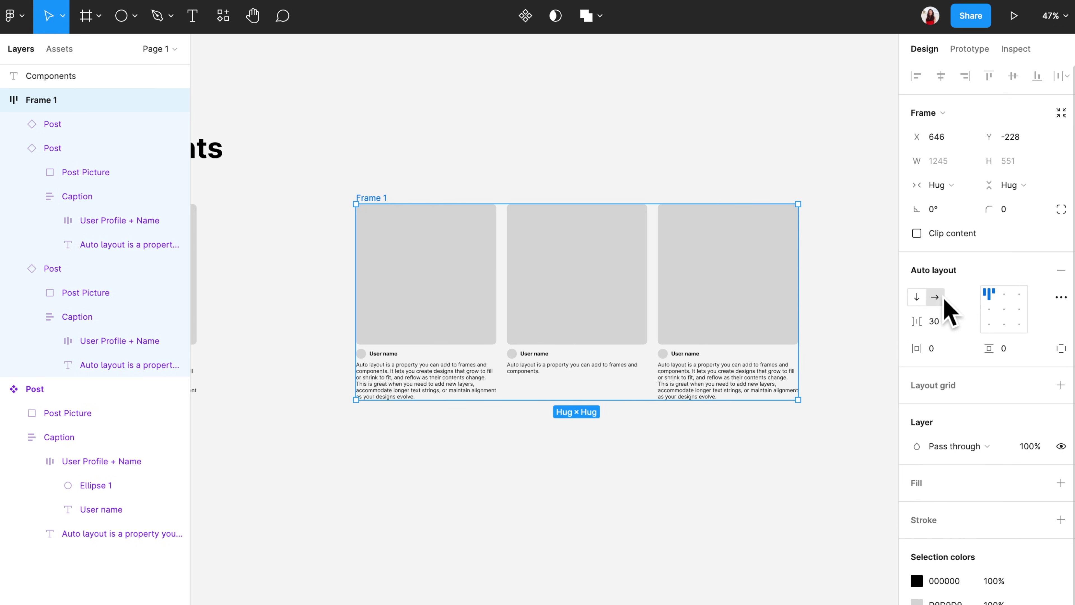
left_click(921, 299)
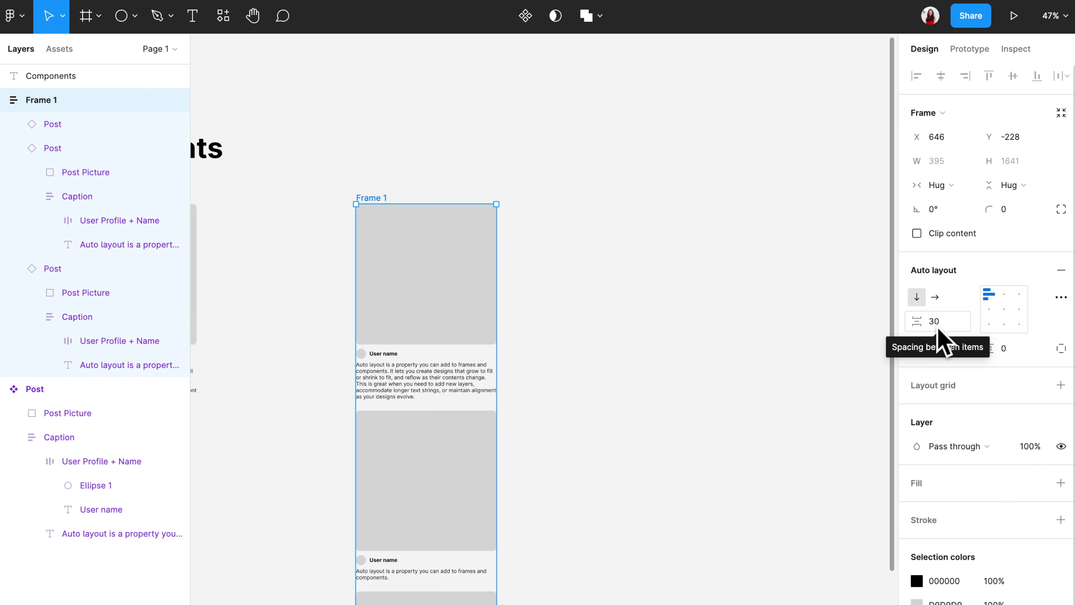
mouse_move(931, 331)
left_mouse_down()
mouse_move(906, 322)
mouse_move(930, 336)
left_mouse_up()
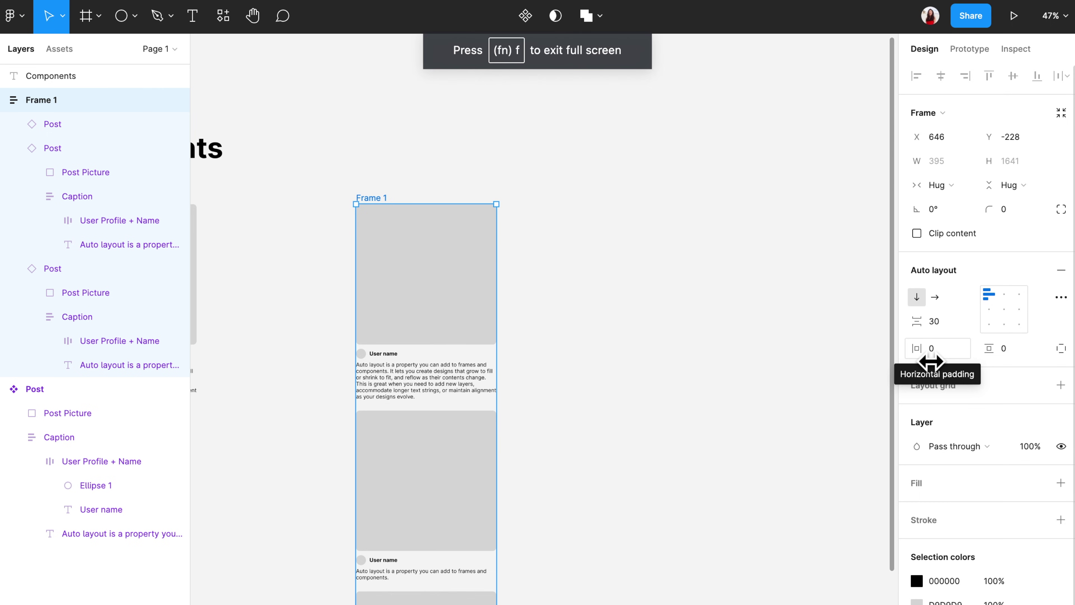
- Trial horizontal, vertical, then per-side left and top padding on Frame 1, undoing the top padding
mouse_move(931, 361)
left_mouse_down()
mouse_move(1000, 361)
mouse_move(913, 362)
left_mouse_up()
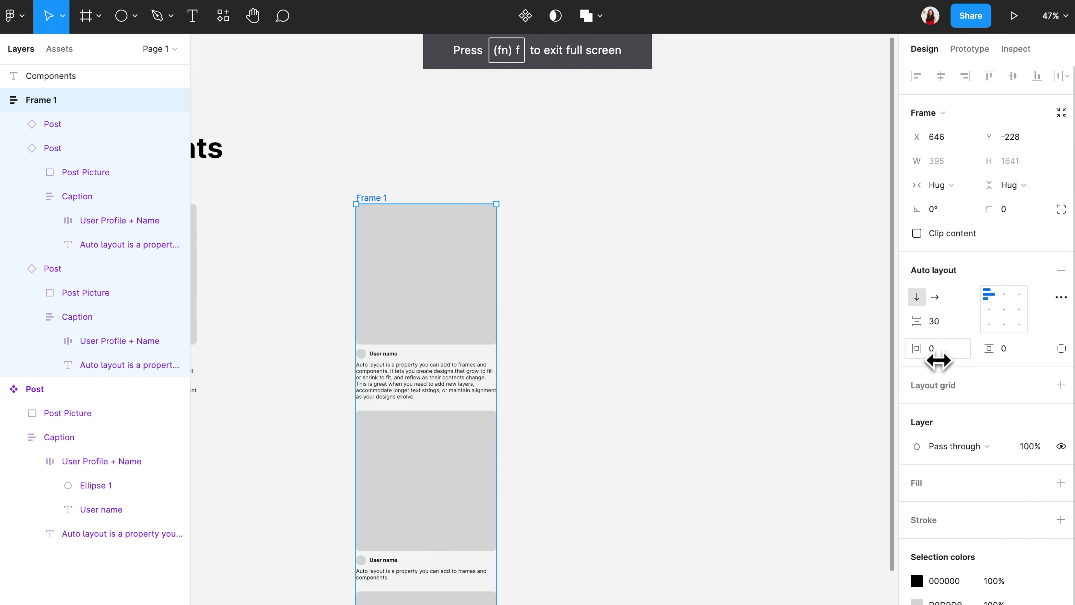
mouse_move(1003, 359)
left_mouse_down()
mouse_move(1025, 356)
mouse_move(27, 387)
mouse_move(1046, 372)
mouse_move(979, 377)
mouse_move(1001, 355)
mouse_move(1016, 357)
left_mouse_up()
left_click(1067, 351)
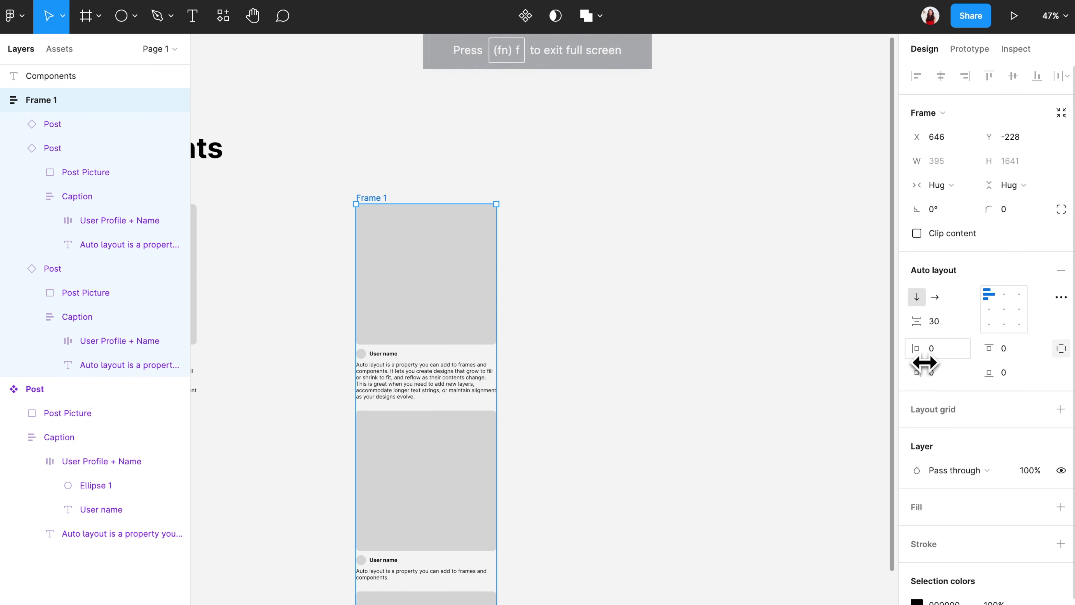
mouse_move(924, 357)
left_mouse_down()
mouse_move(933, 349)
mouse_move(920, 363)
left_mouse_up()
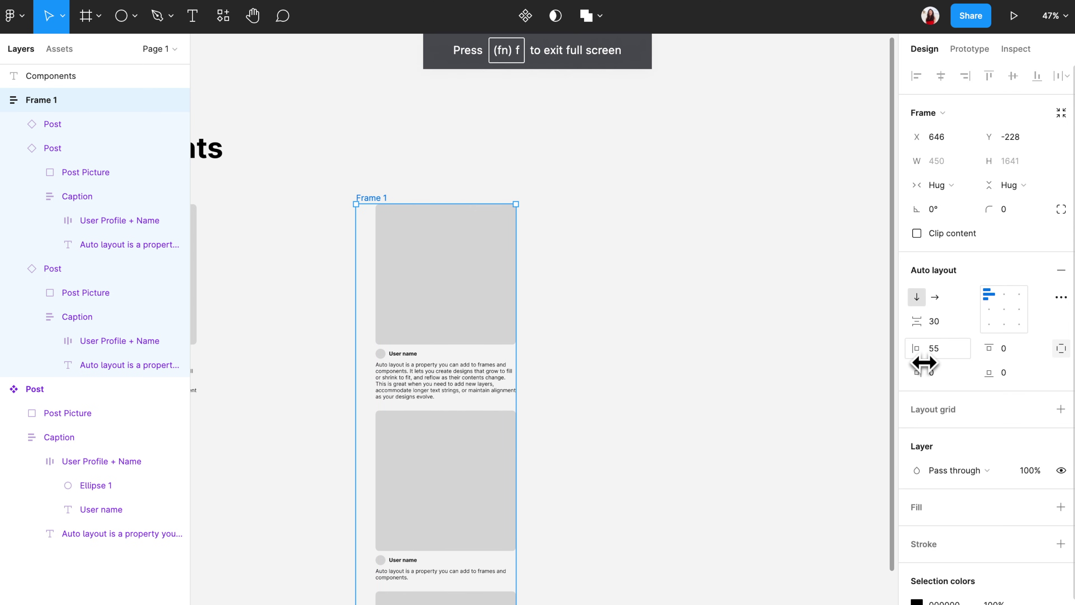
left_click_drag(993, 352, 1063, 356)
key("super+z")
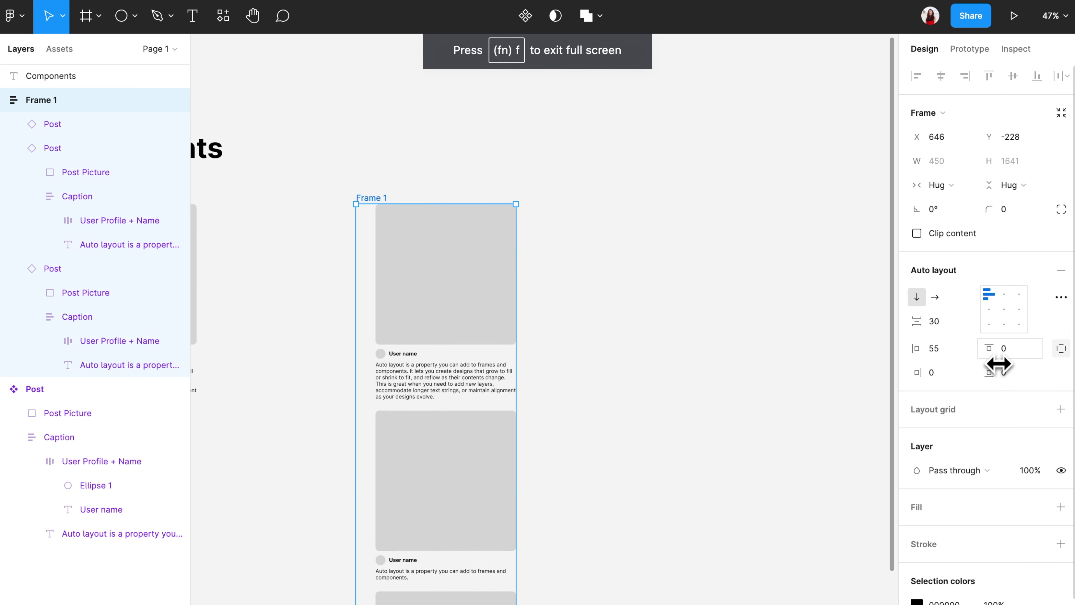
key("super+z")
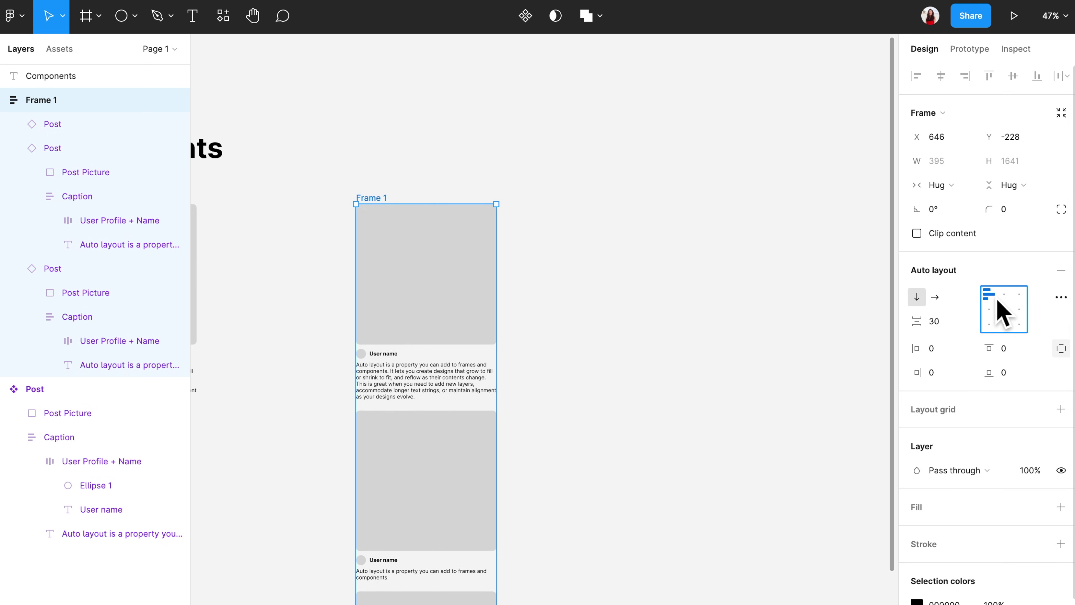
scroll(644, 476, "down", 4)
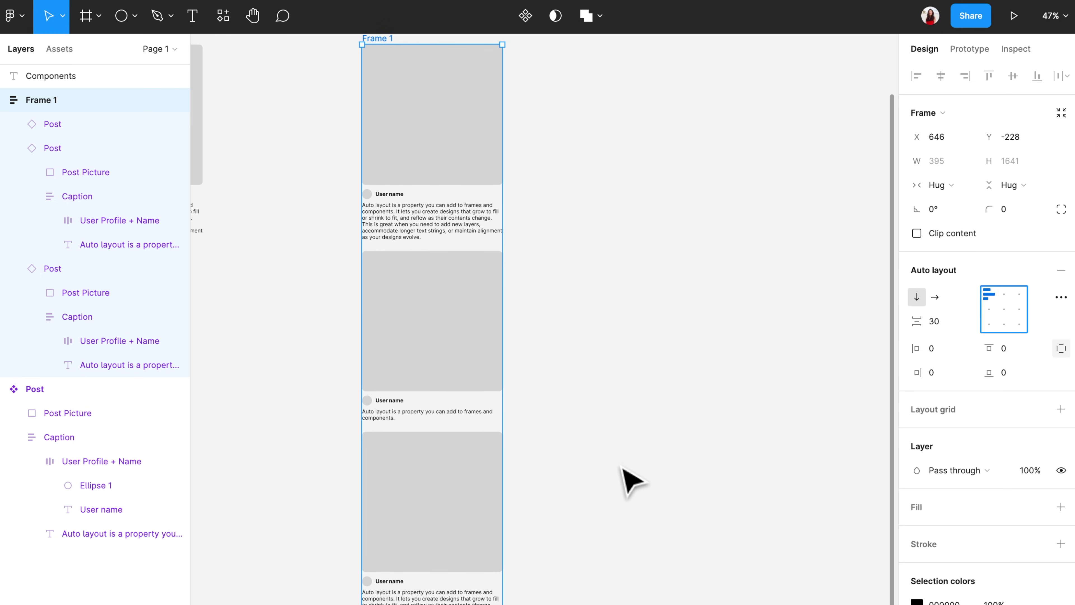
left_click_drag(503, 601, 764, 603)
scroll(764, 511, "up", 2)
scroll(764, 511, "right", 2)
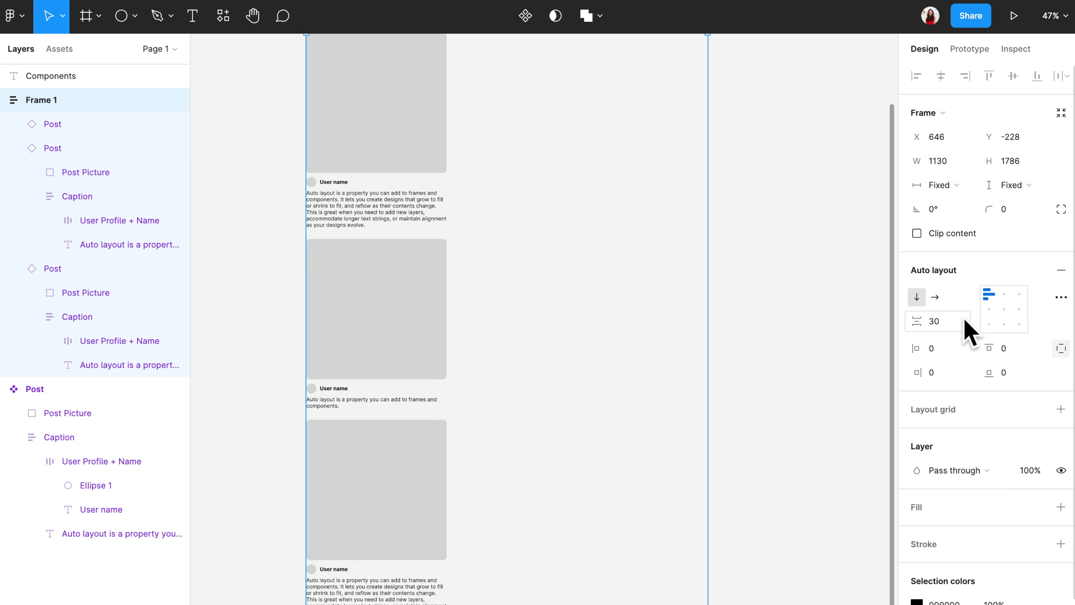
left_click(1005, 299)
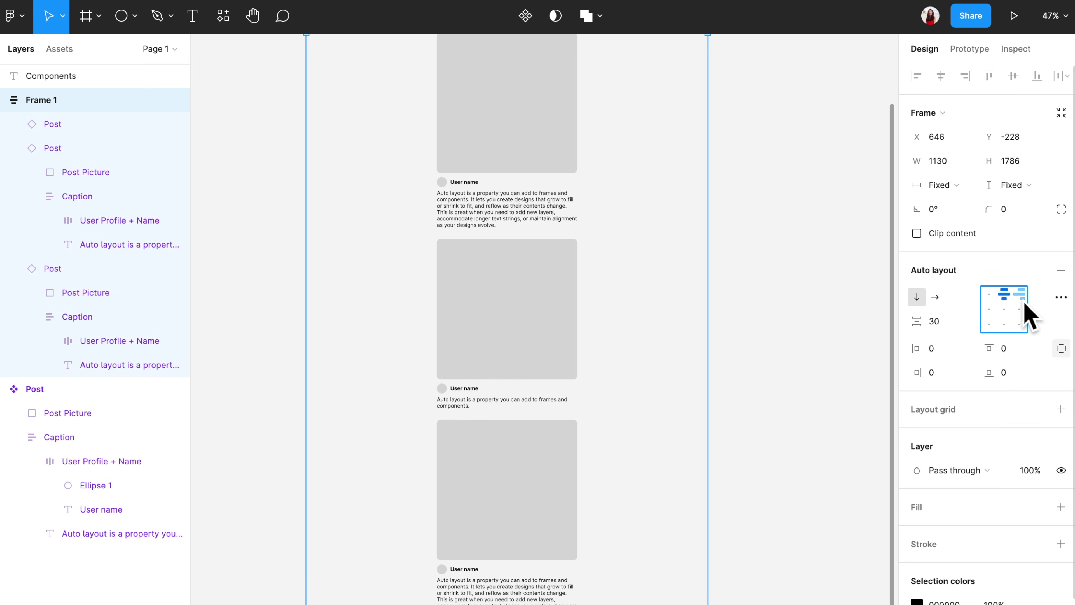
left_click(1020, 299)
left_click(1021, 310)
left_click(1007, 315)
left_click(1005, 325)
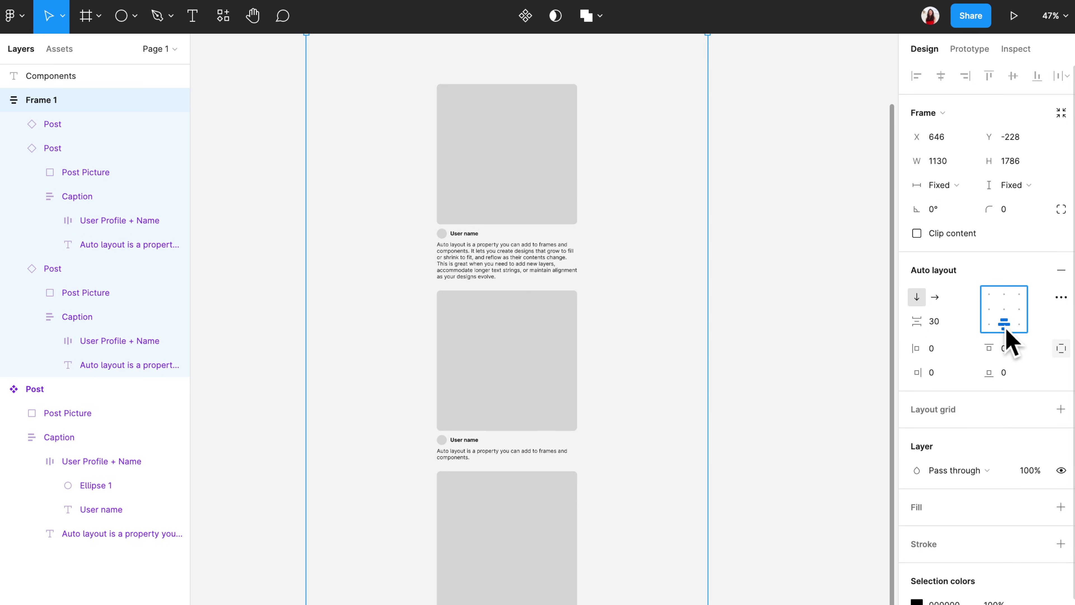
left_click(991, 325)
left_click(991, 310)
left_click(1028, 330)
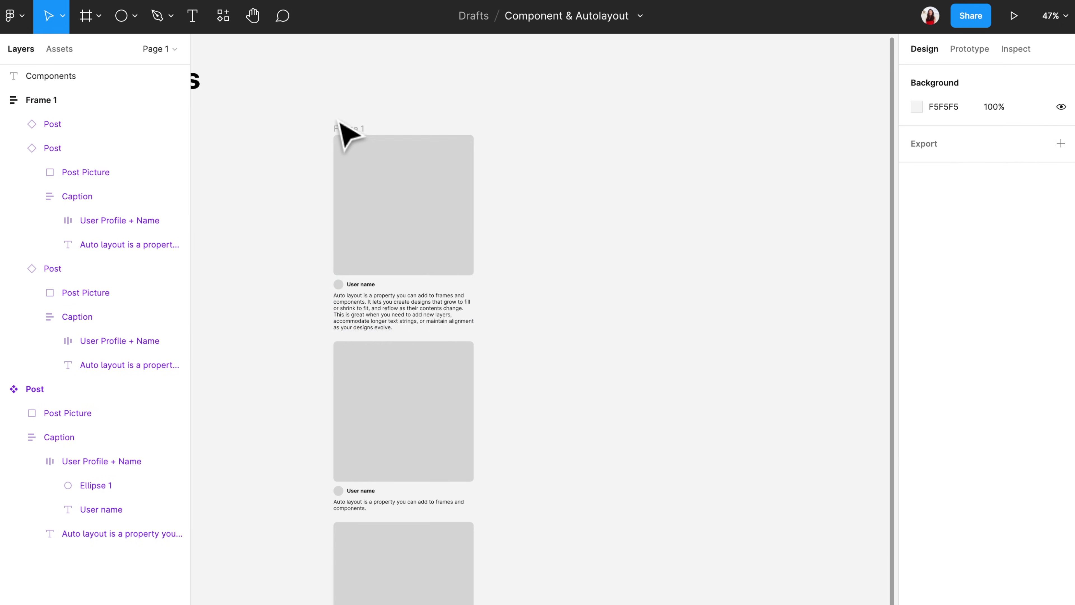
left_click(348, 137)
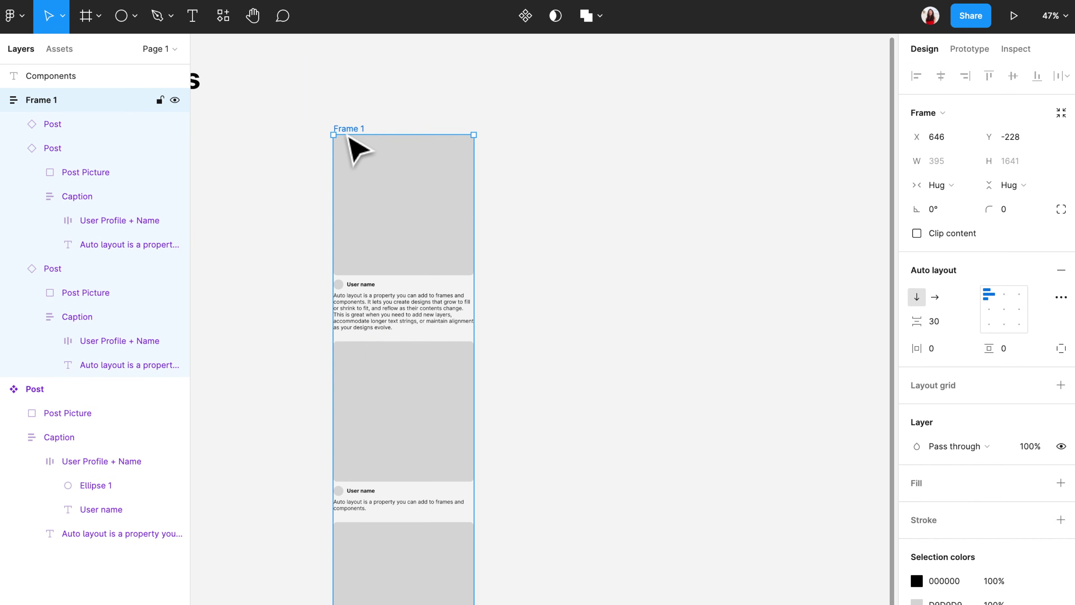
- Set Frame 1's auto layout spacing mode to Space between in the advanced settings
left_click(1061, 298)
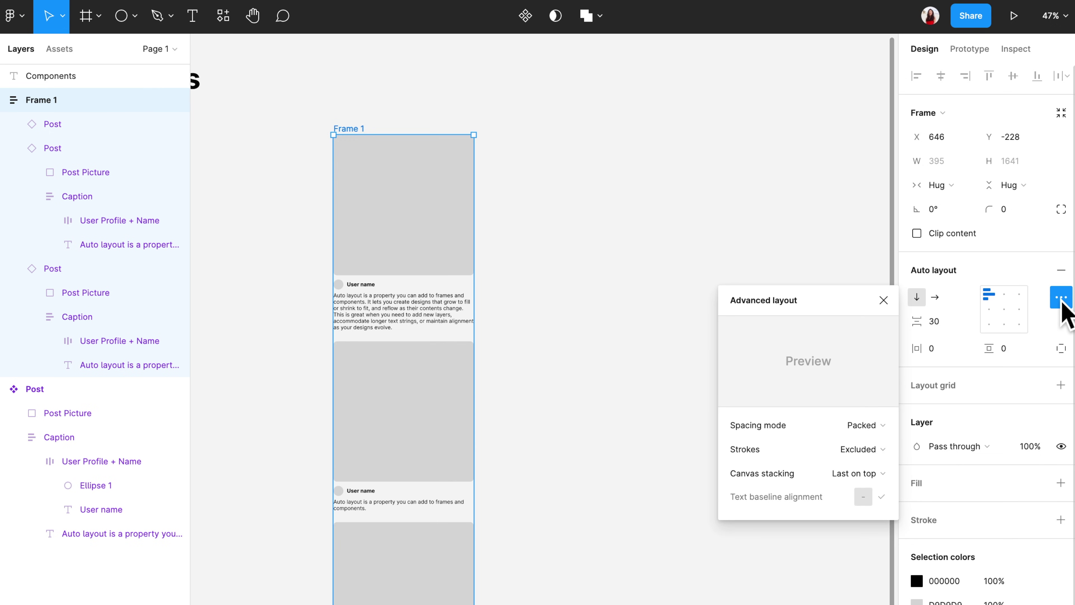
left_click(863, 430)
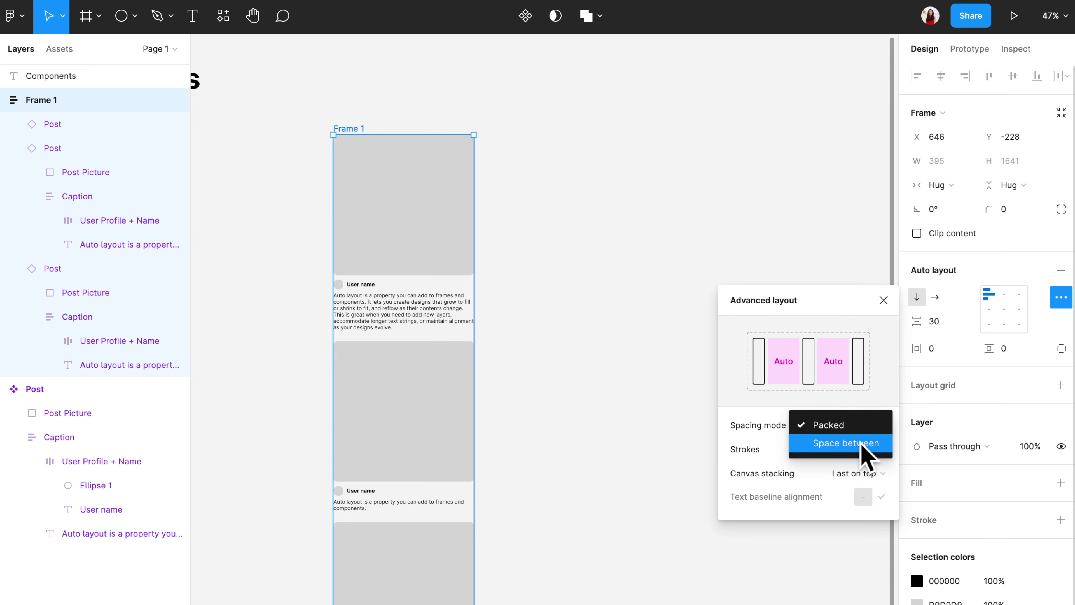
left_click(867, 445)
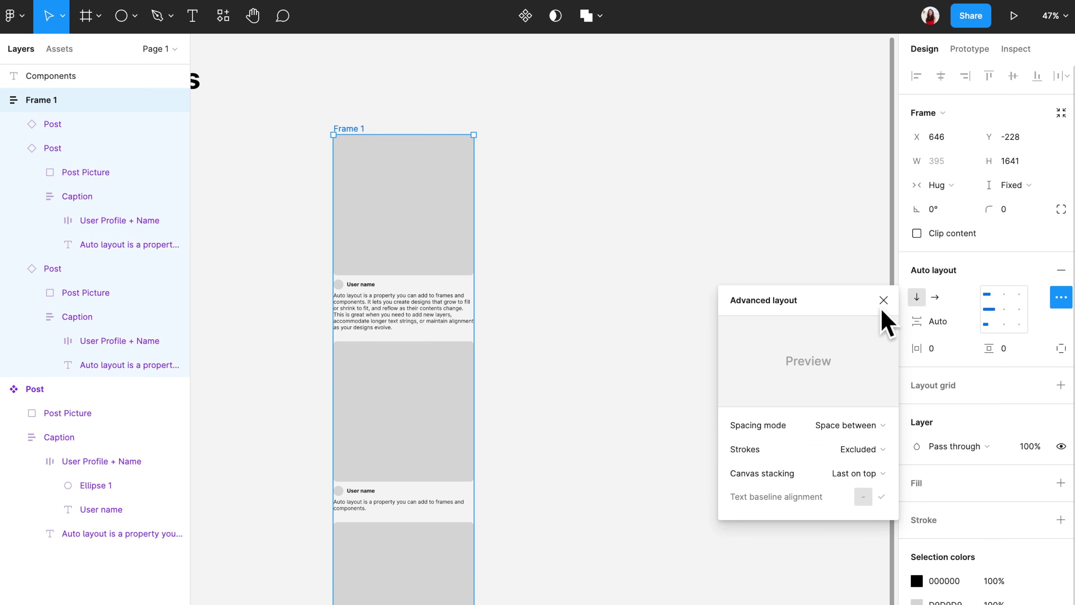
left_click(883, 300)
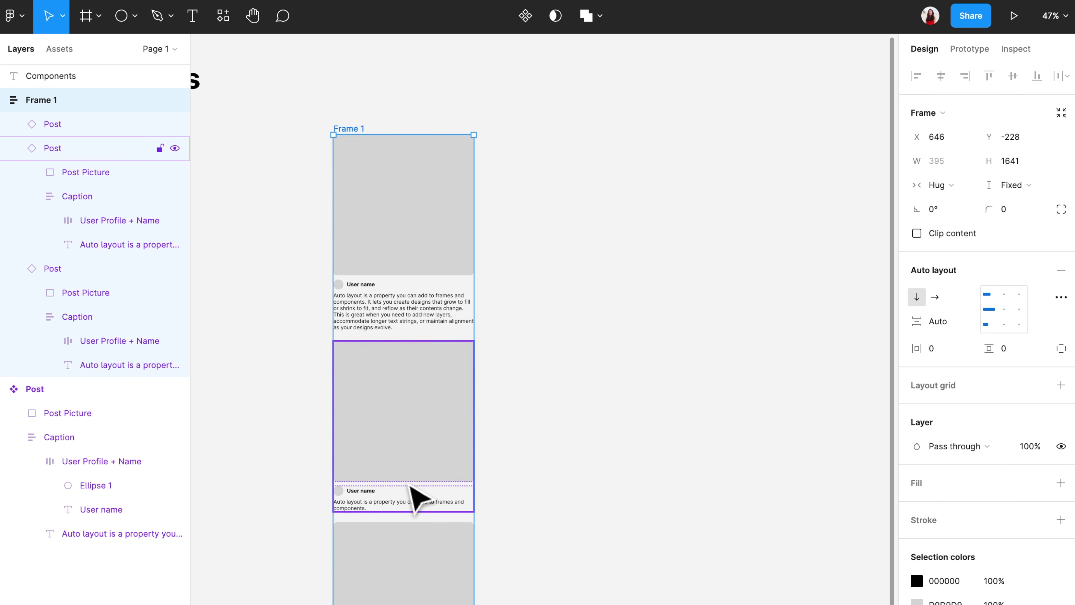
- Stretch Frame 1 wider and taller, then try center, right and center alignment
scroll(466, 497, "down", 3)
scroll(508, 530, "down", 2)
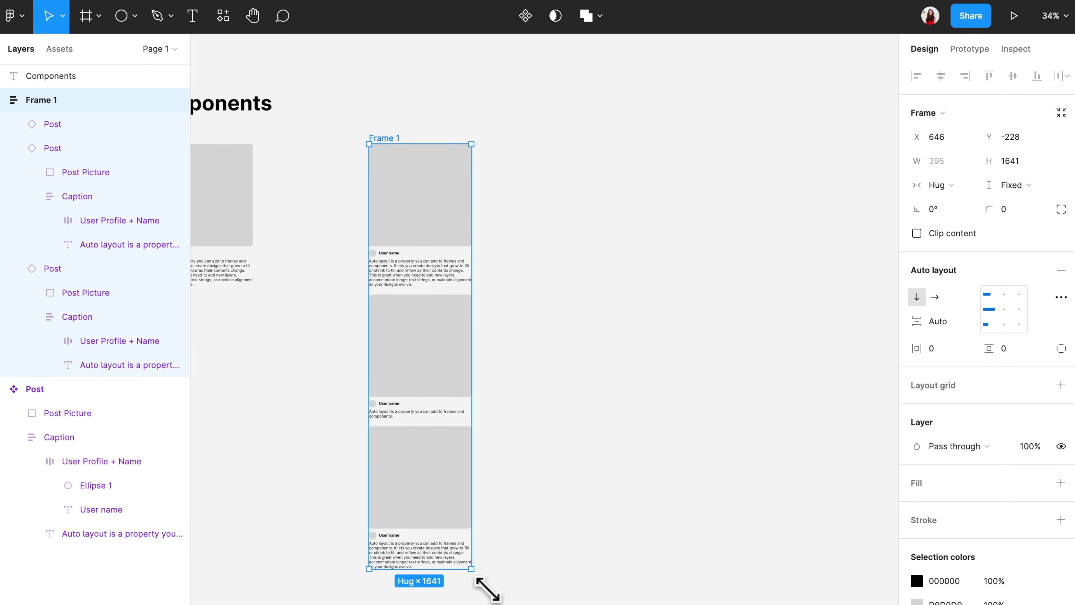
left_click_drag(485, 584, 591, 604)
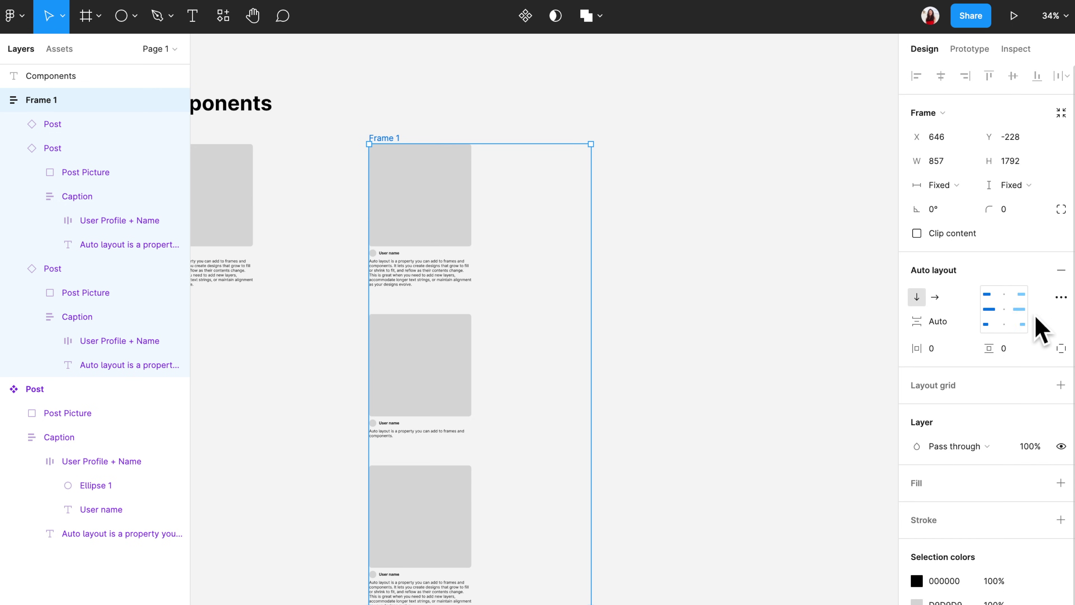
left_click(1015, 313)
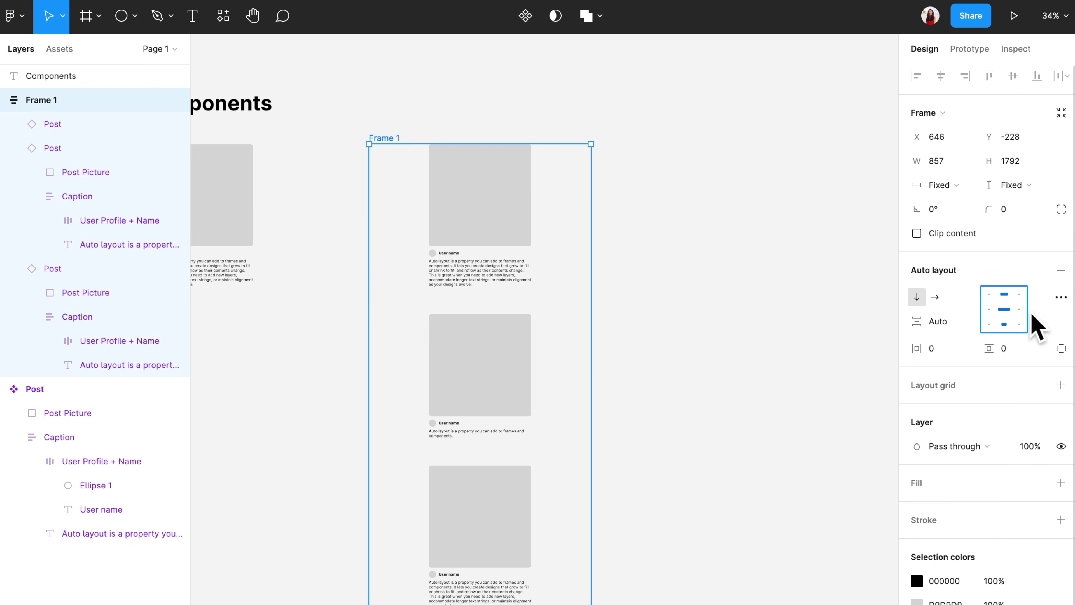
left_click(1021, 310)
left_click(1005, 310)
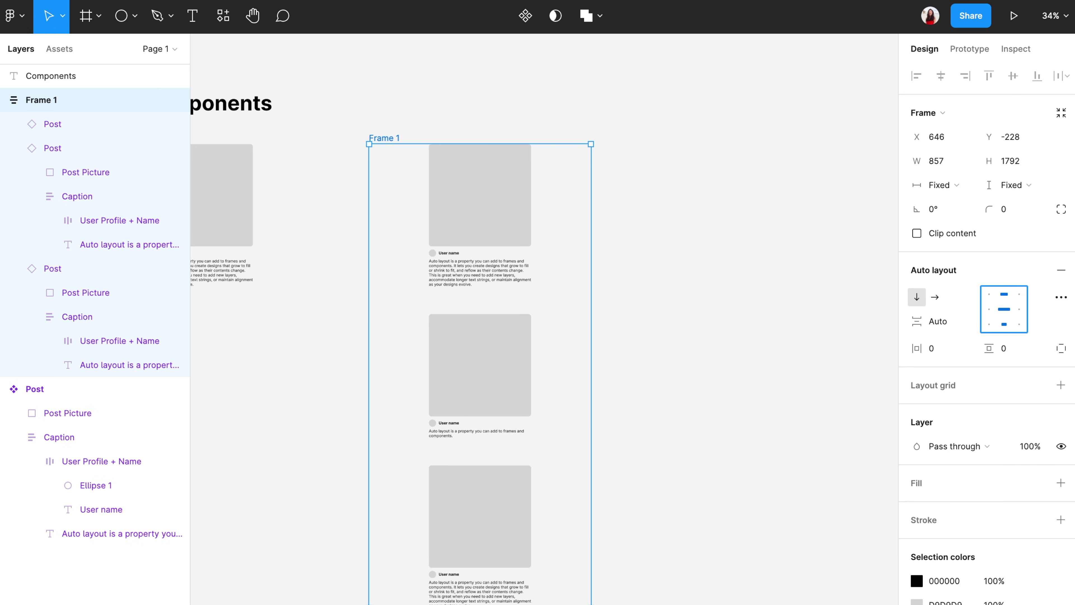
left_click(620, 593)
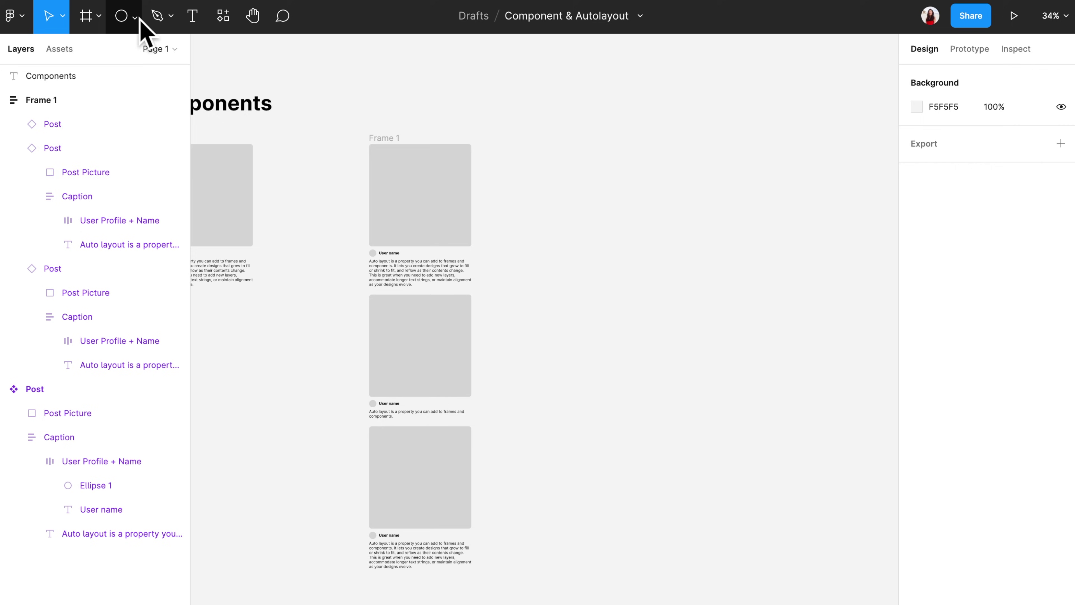
- Draw a circle with the ellipse tool and give it a black outline of weight 10
left_click(134, 16)
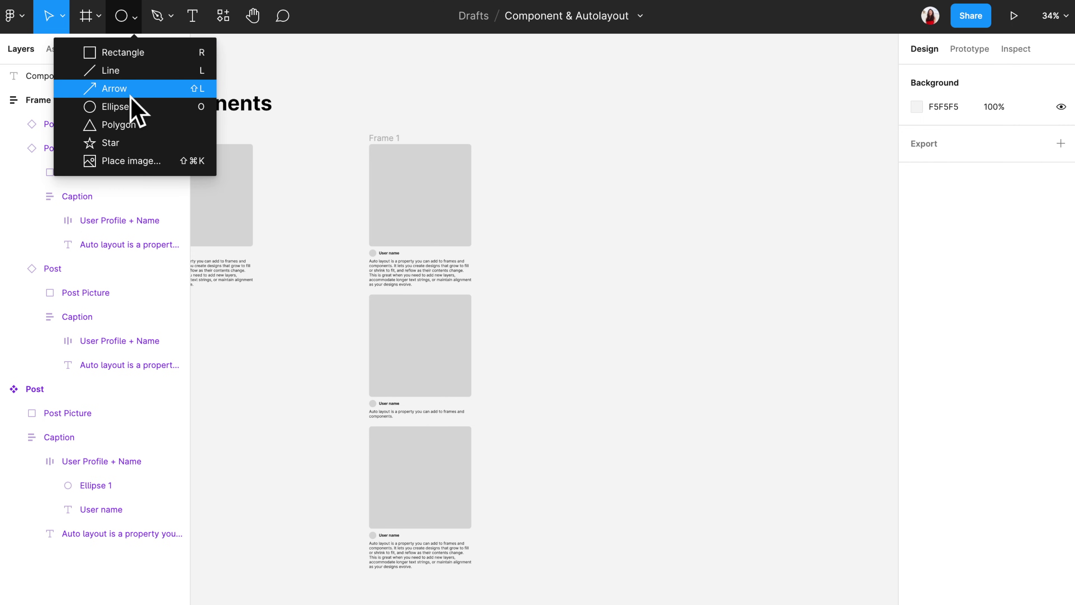
left_click(127, 107)
left_click_drag(476, 280, 568, 371)
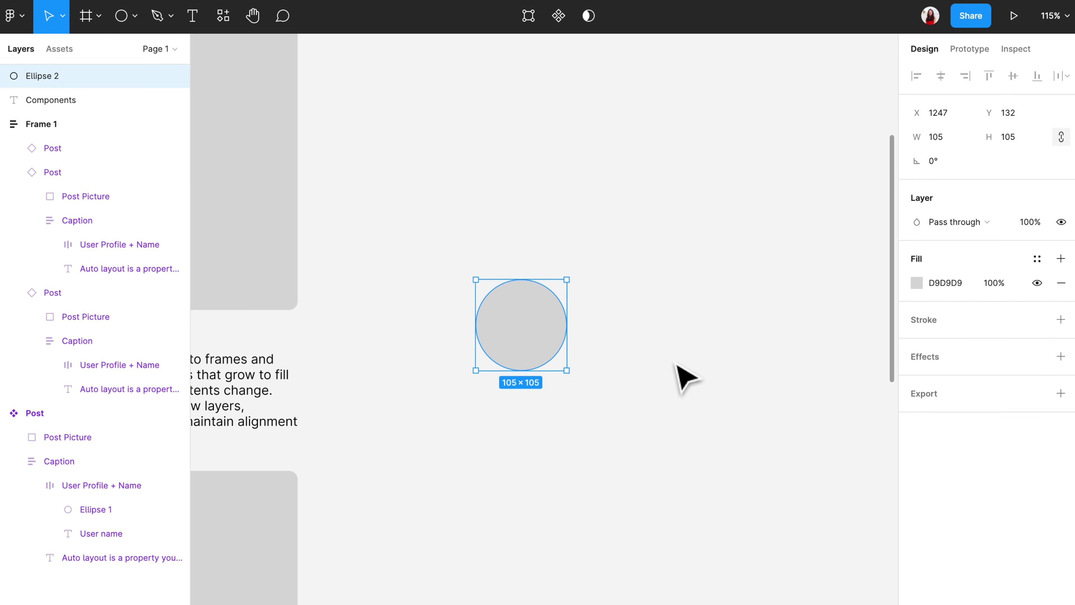
left_click(1061, 320)
left_click(1013, 377)
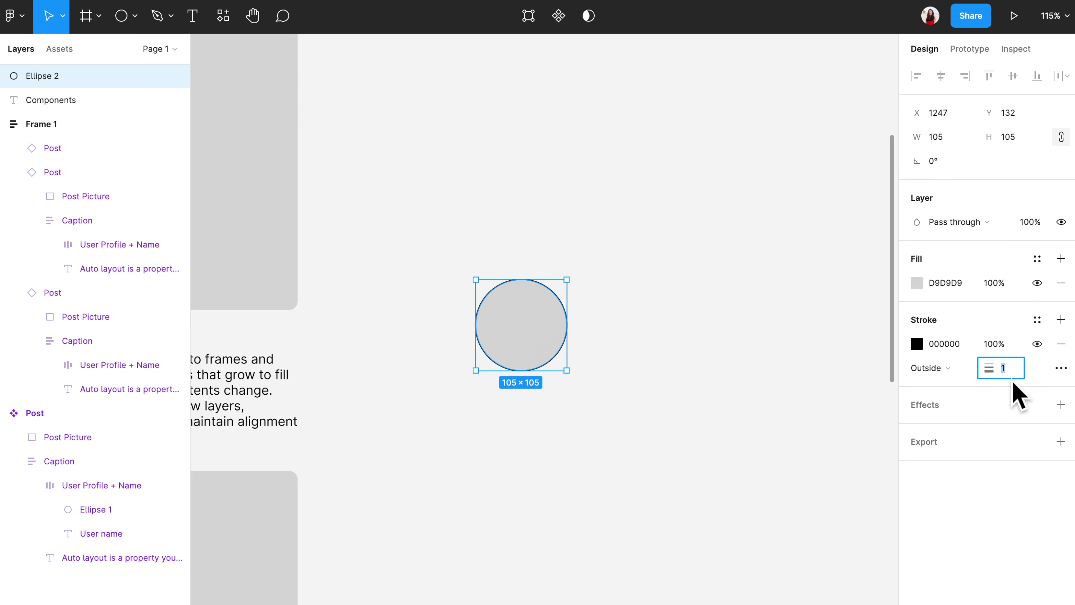
type("10")
key("Return")
key("Escape")
- Duplicate the circle to the right and wrap both circles in an auto layout frame
mouse_move(557, 336)
left_mouse_down()
mouse_move(673, 343)
mouse_move(658, 331)
left_mouse_up()
left_click(620, 427)
left_click(520, 326)
left_click(612, 341, "shift")
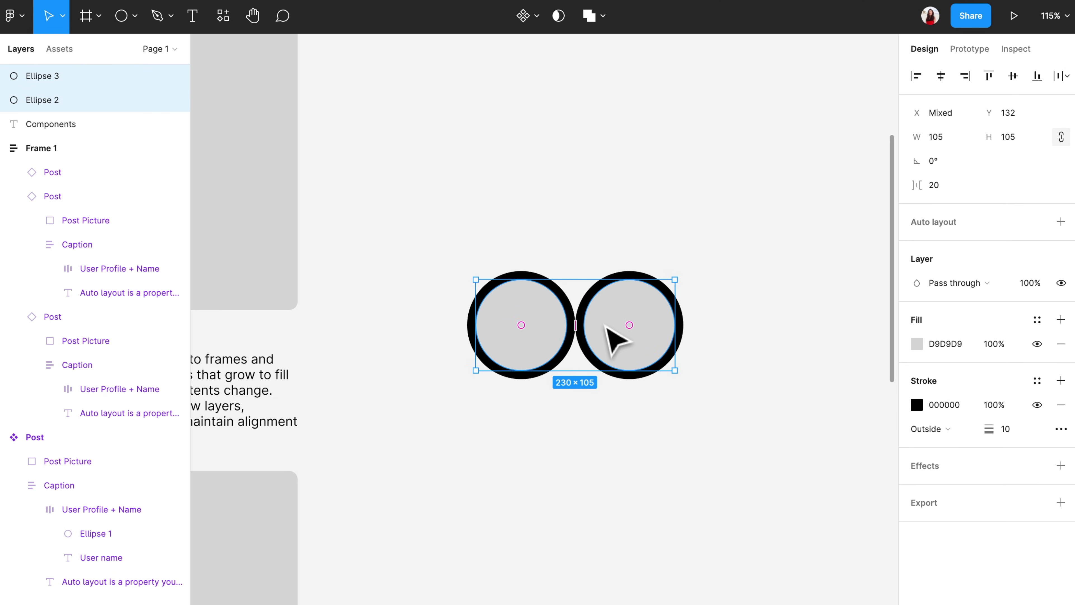
left_click(1061, 222)
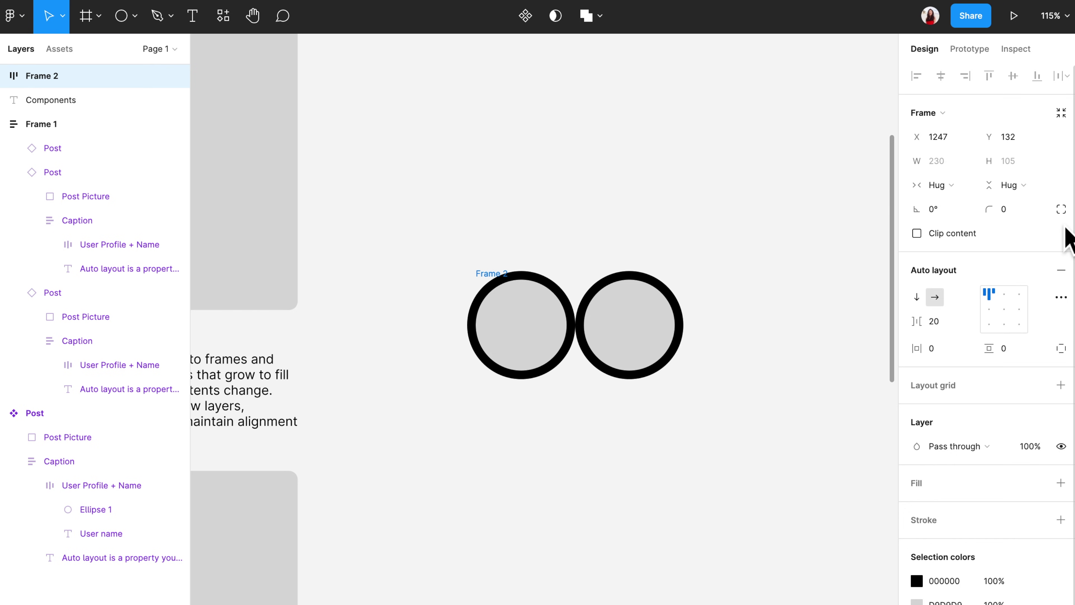
left_click(1061, 297)
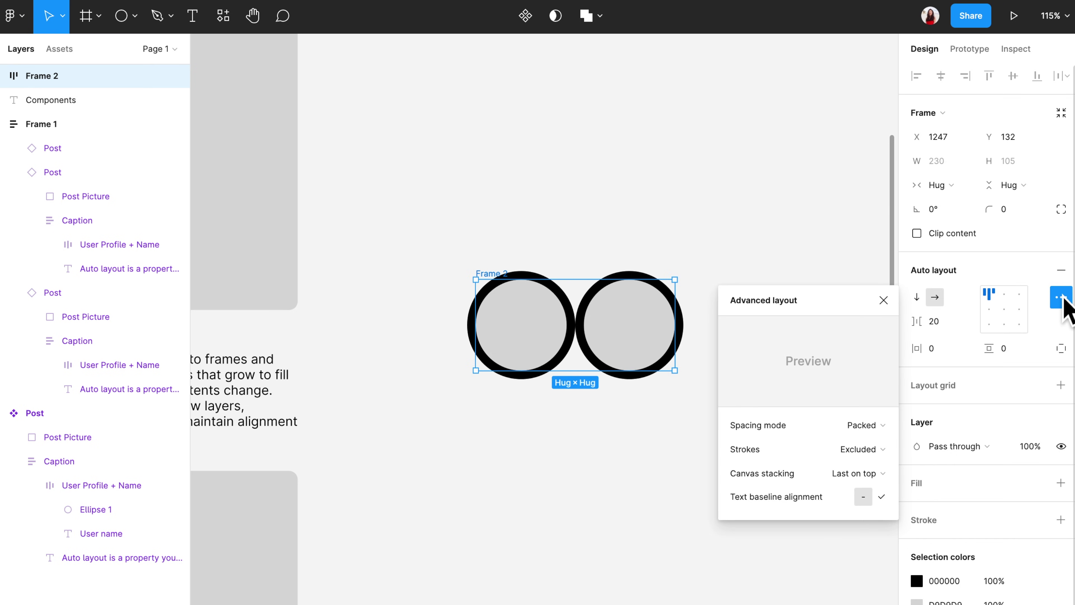
mouse_move(887, 459)
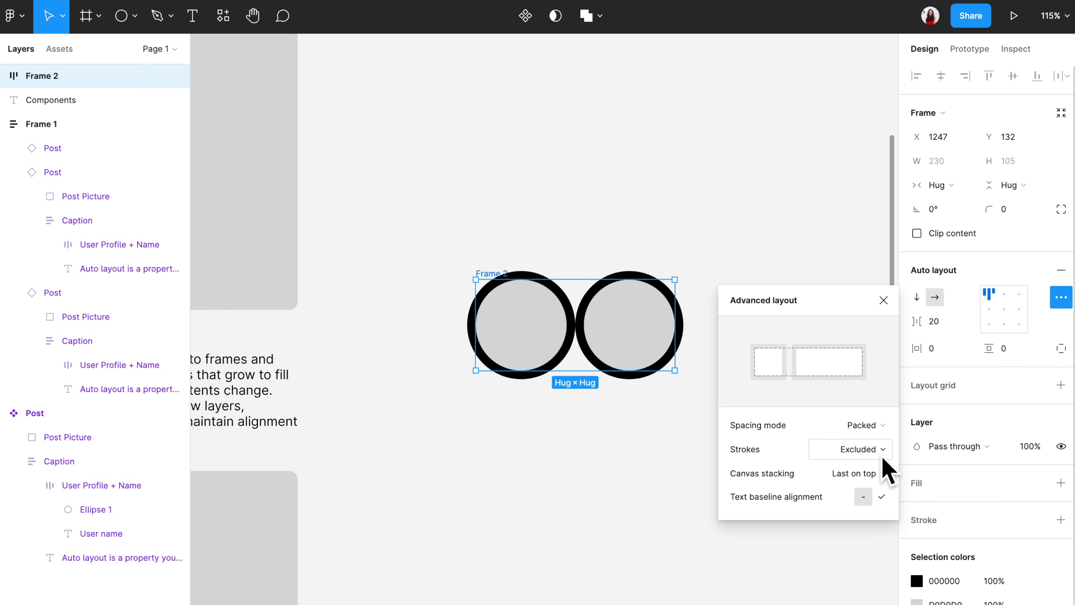
- Set Frame 2's gap between the circles to 0
left_click(957, 321)
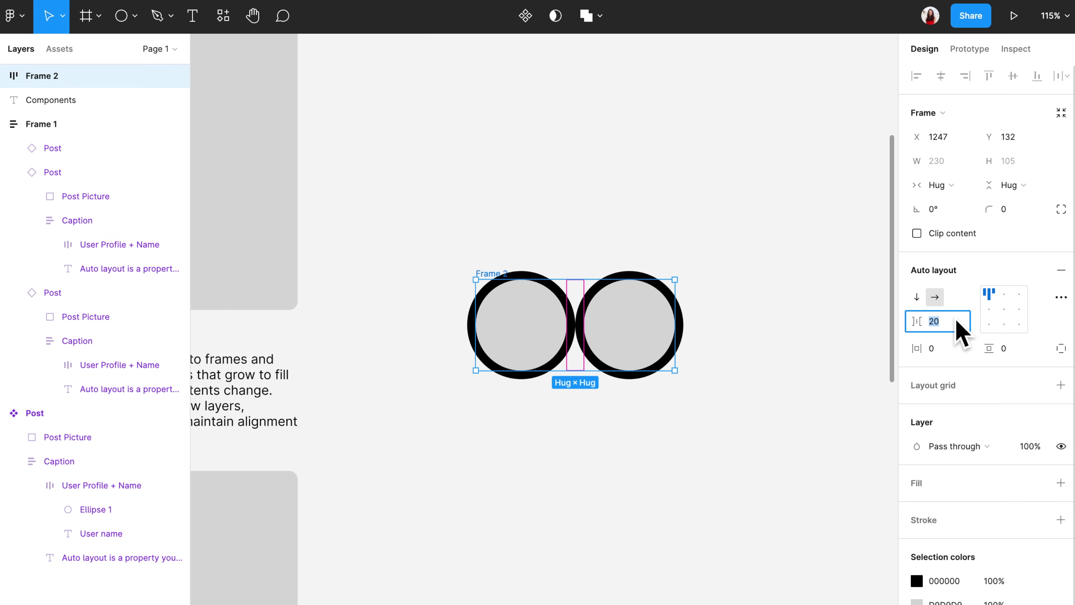
type("0")
key("Return")
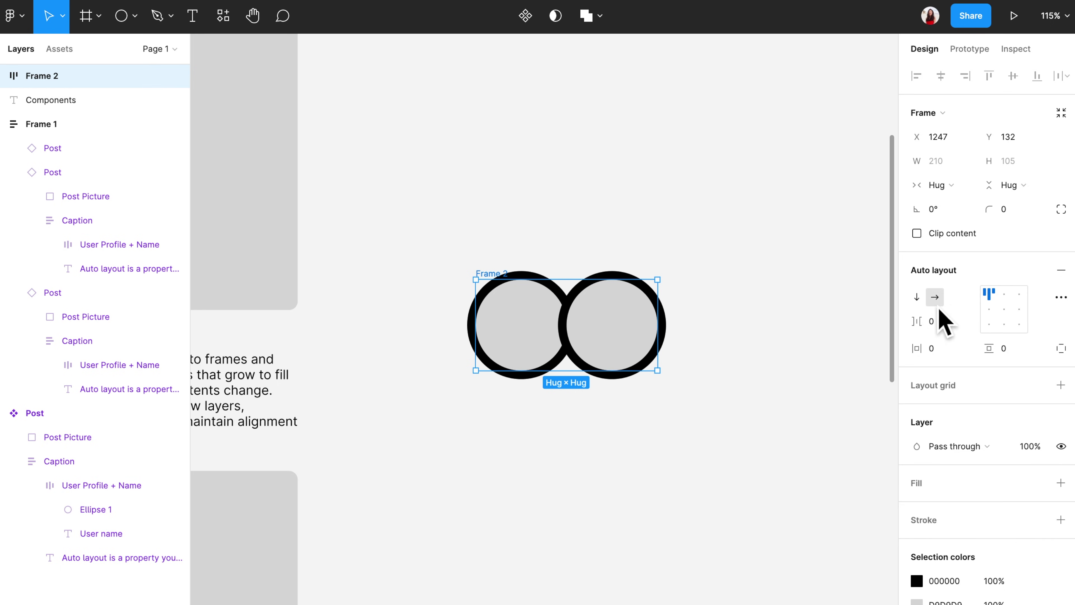
- Switch Strokes to Included in layout to compare, then back to Excluded
left_click(1062, 298)
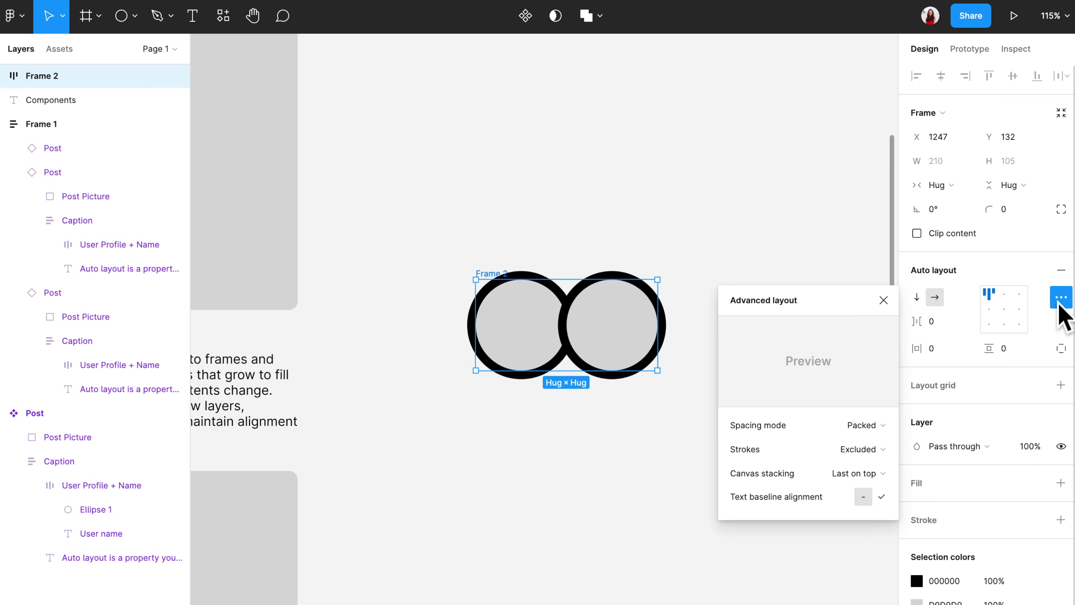
left_click(875, 455)
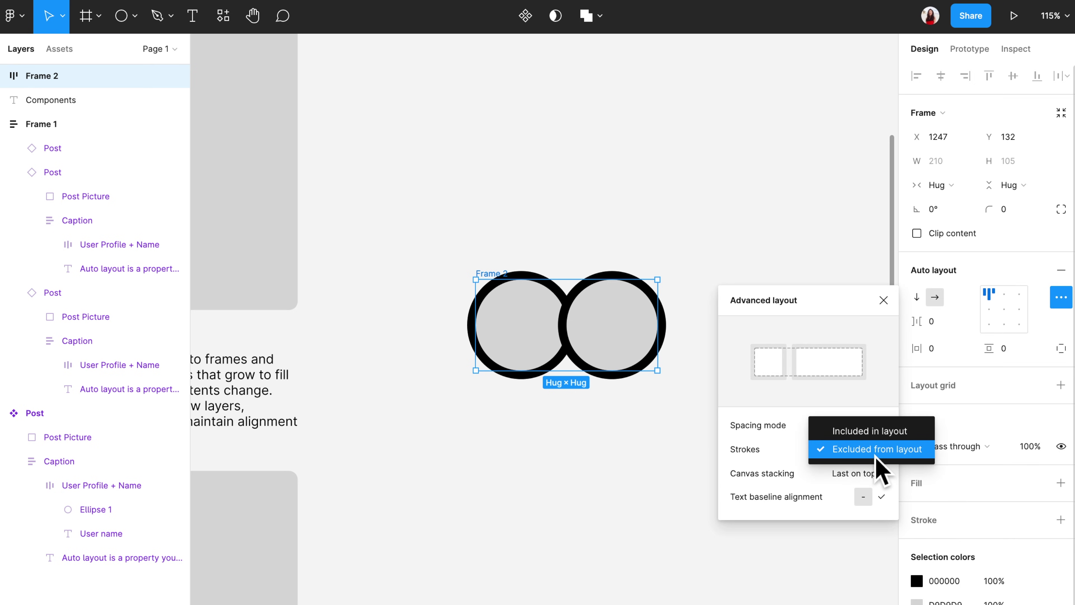
left_click(877, 439)
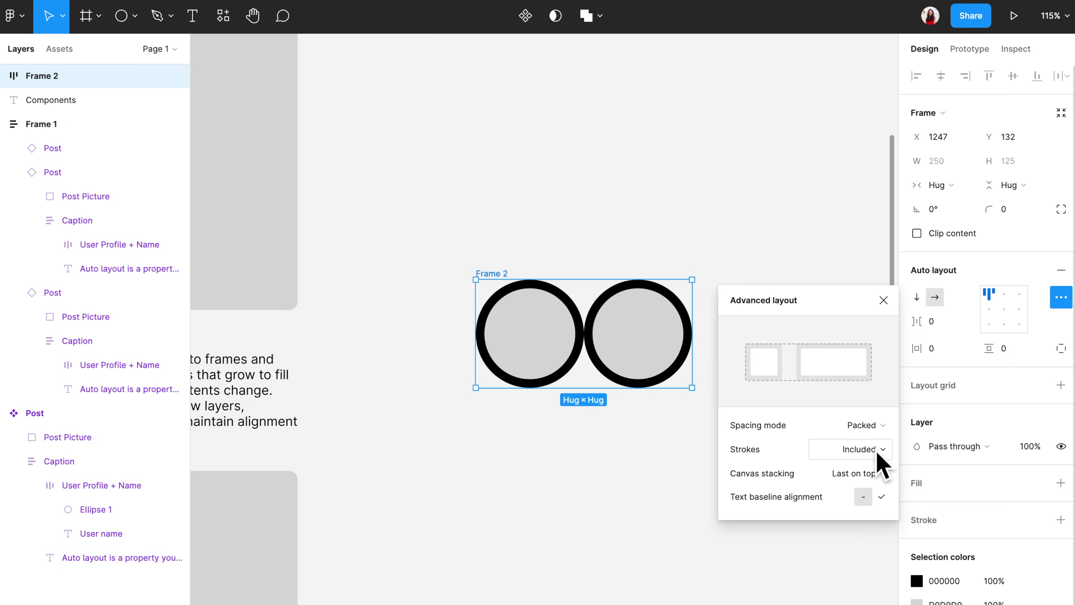
left_click(877, 455)
left_click(874, 470)
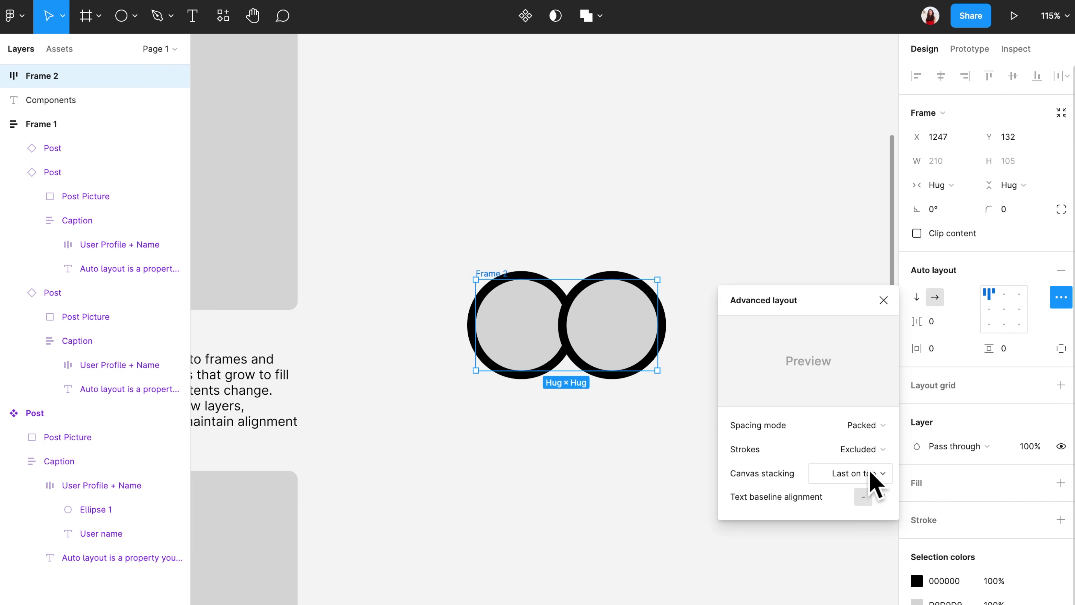
- Set Frame 2's spacing to -30 so the circles overlap
left_click(665, 469)
left_click(613, 351)
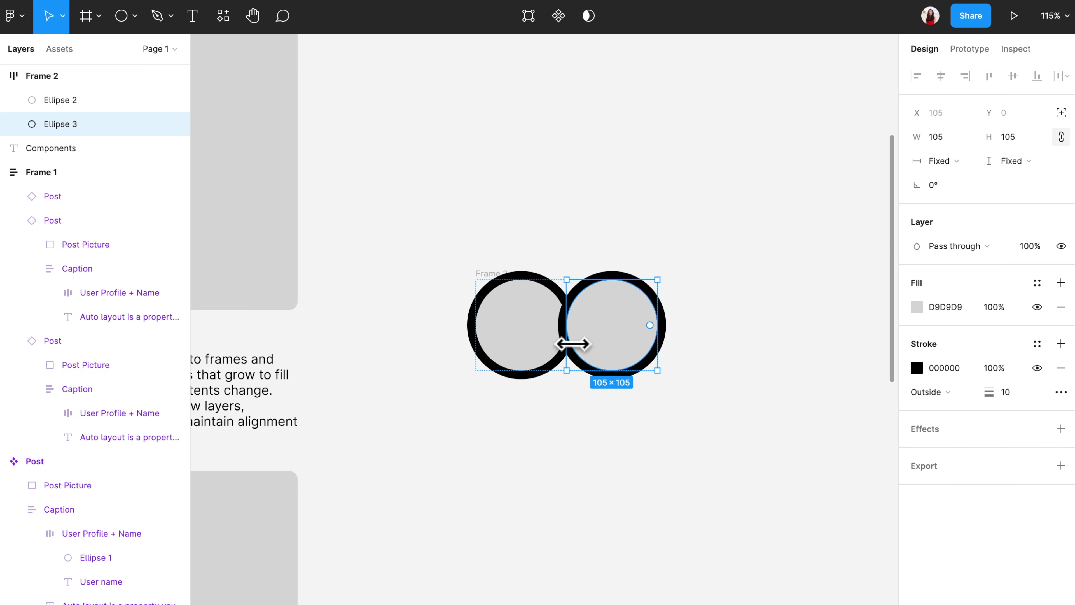
left_click(510, 276)
left_click(934, 324)
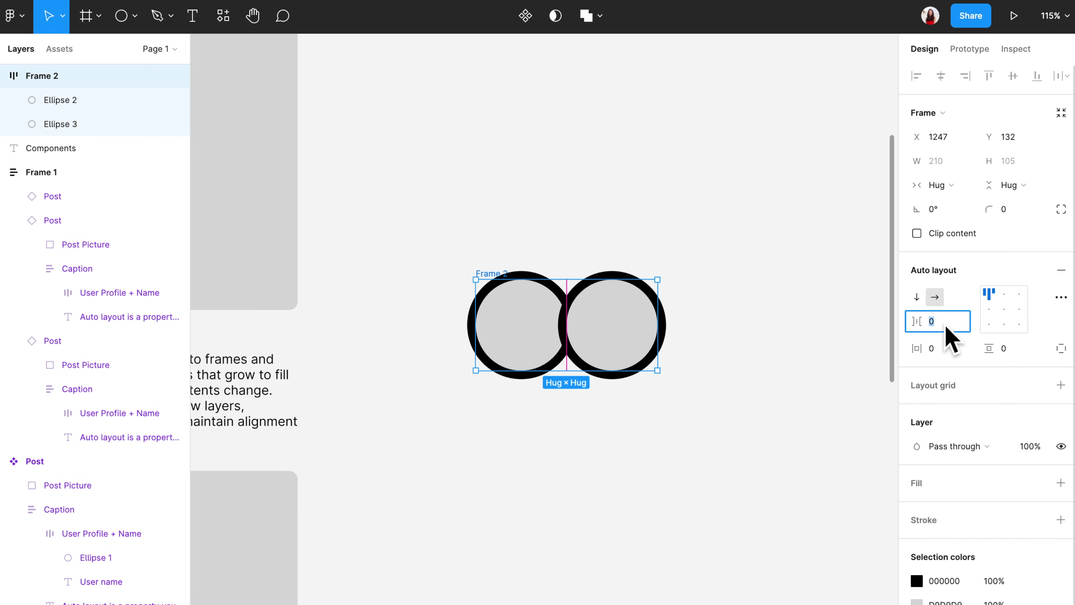
key("BackSpace")
type("-30")
key("Return")
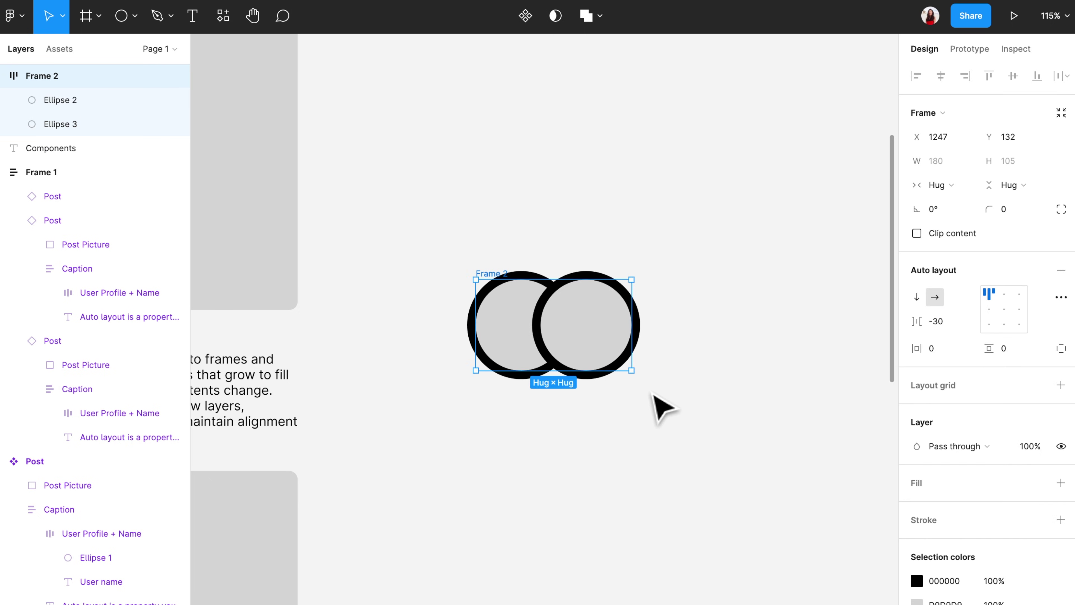
- Duplicate the right circle with Ctrl+D to add a third circle to Frame 2
left_click(660, 409)
left_click(588, 331)
key("ctrl+d")
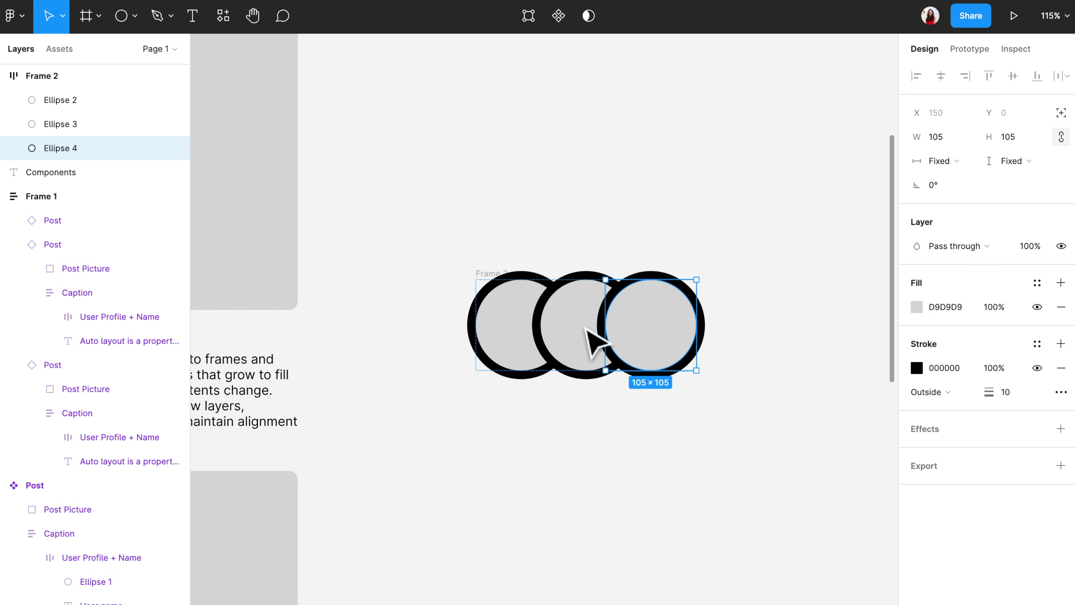
left_click(571, 414)
scroll(572, 413, "right", 2)
- Try First on top canvas stacking, then set Last on top and briefly toggle direction
left_click(450, 276)
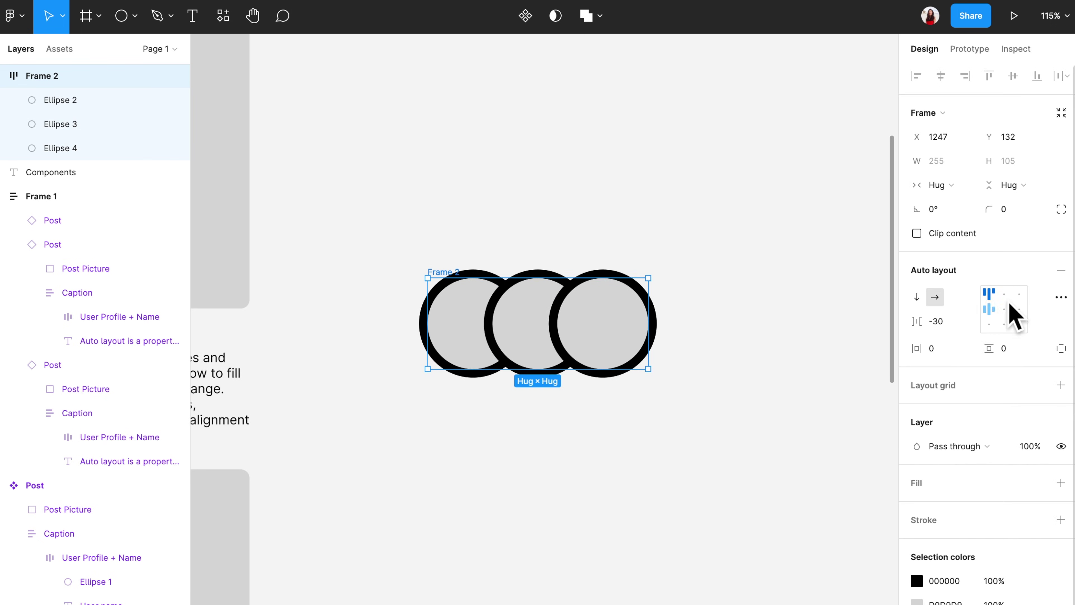
left_click(1062, 297)
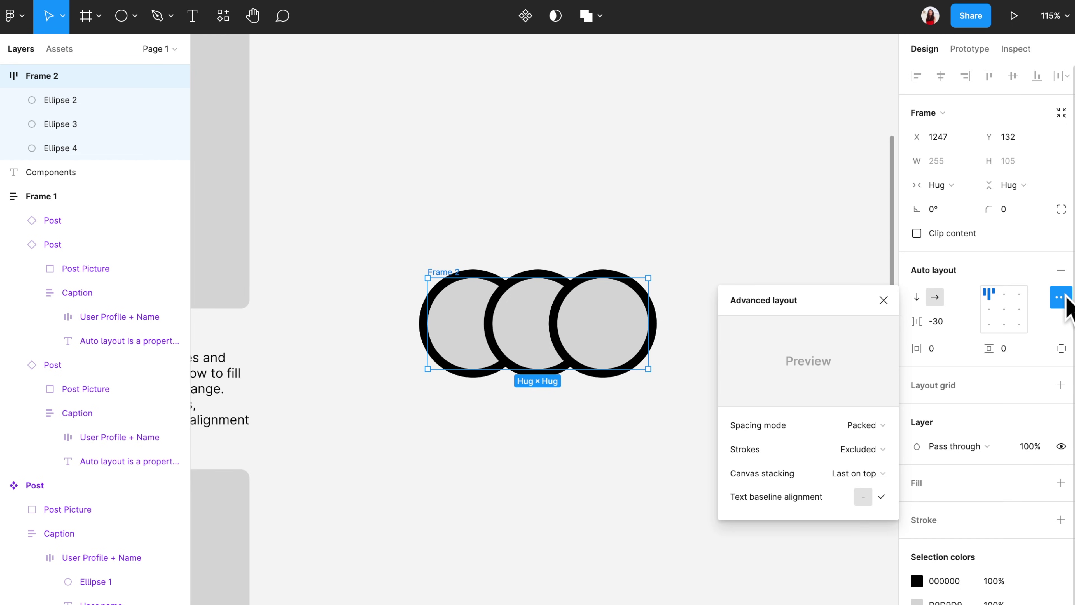
left_click(865, 473)
left_click(859, 458)
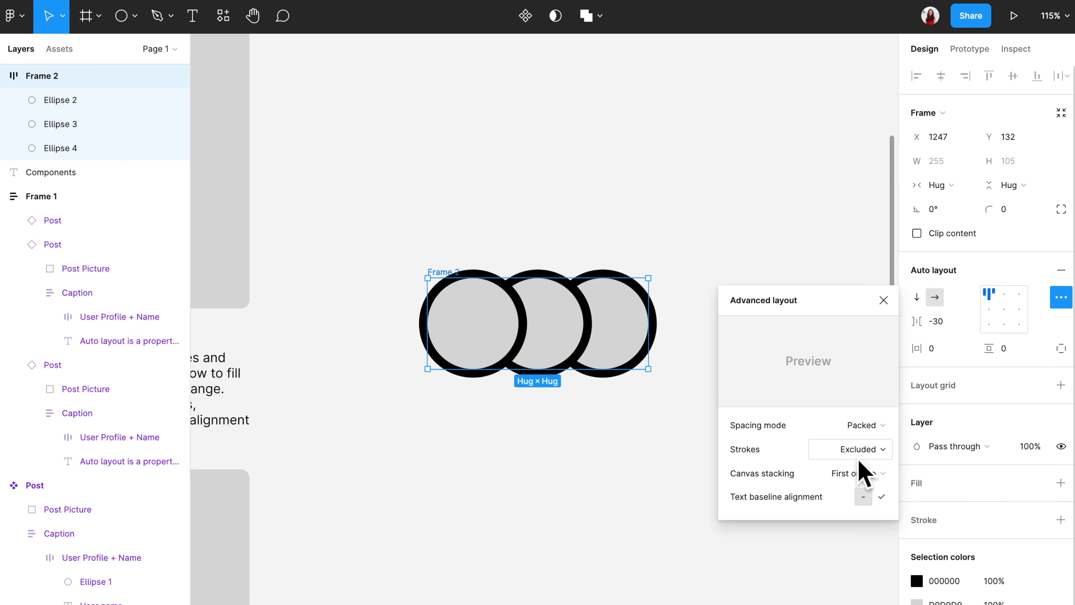
left_click(853, 473)
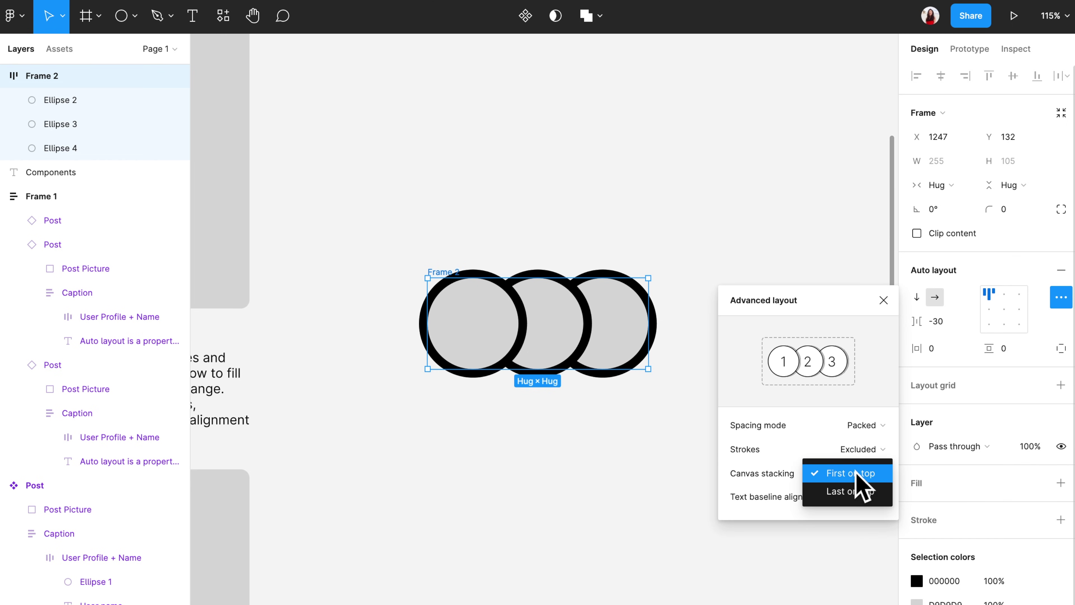
left_click(846, 491)
left_click(918, 297)
left_click(936, 298)
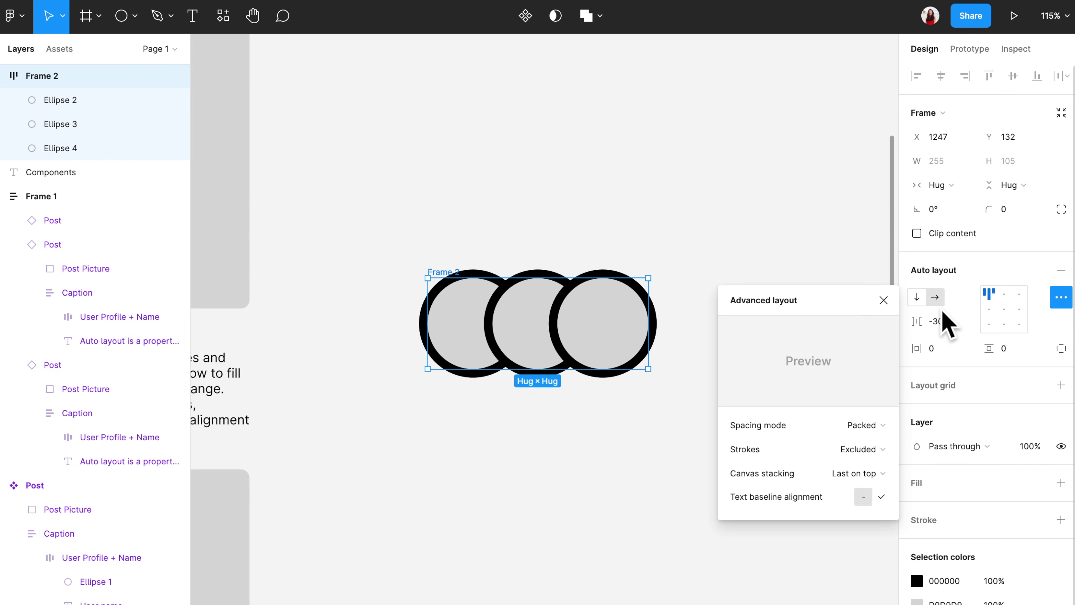
mouse_move(879, 502)
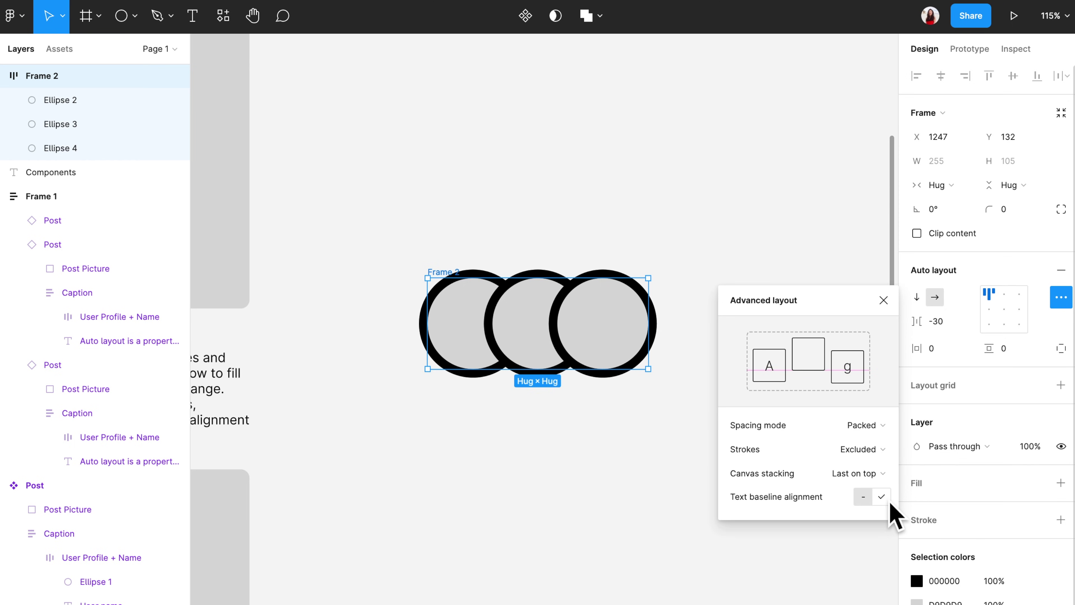
- Paste the Calendar / Clock icon onto the canvas
left_click(612, 481)
scroll(612, 481, "down", 5)
key("ctrl+v")
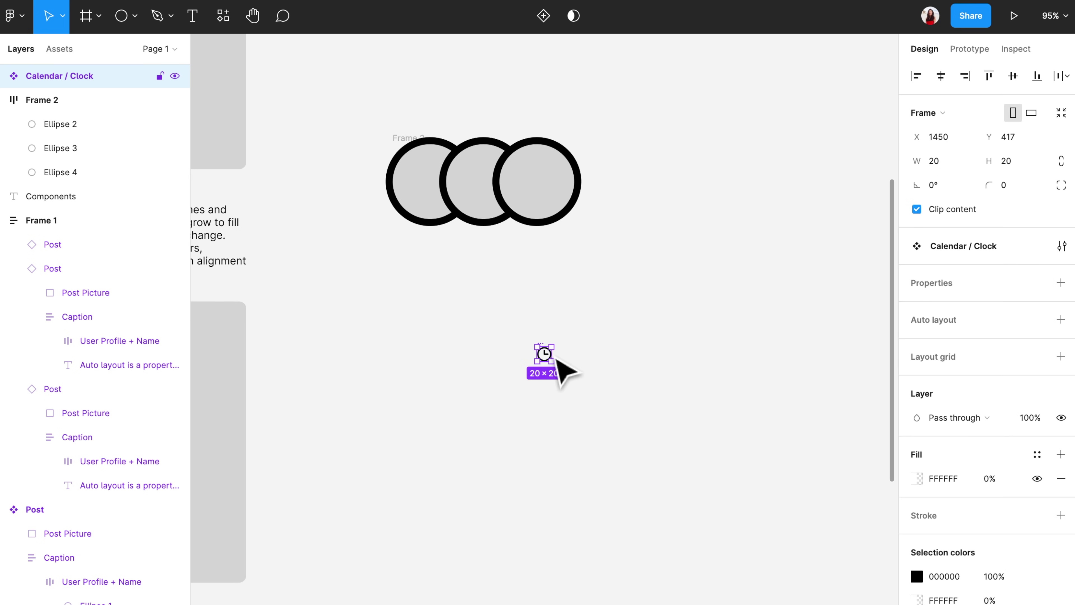
scroll(559, 367, "up", 5)
left_click(560, 367)
scroll(563, 369, "right", 2)
- Add a '1 day' text beside the clock at font size 25
key("t")
left_click(440, 334)
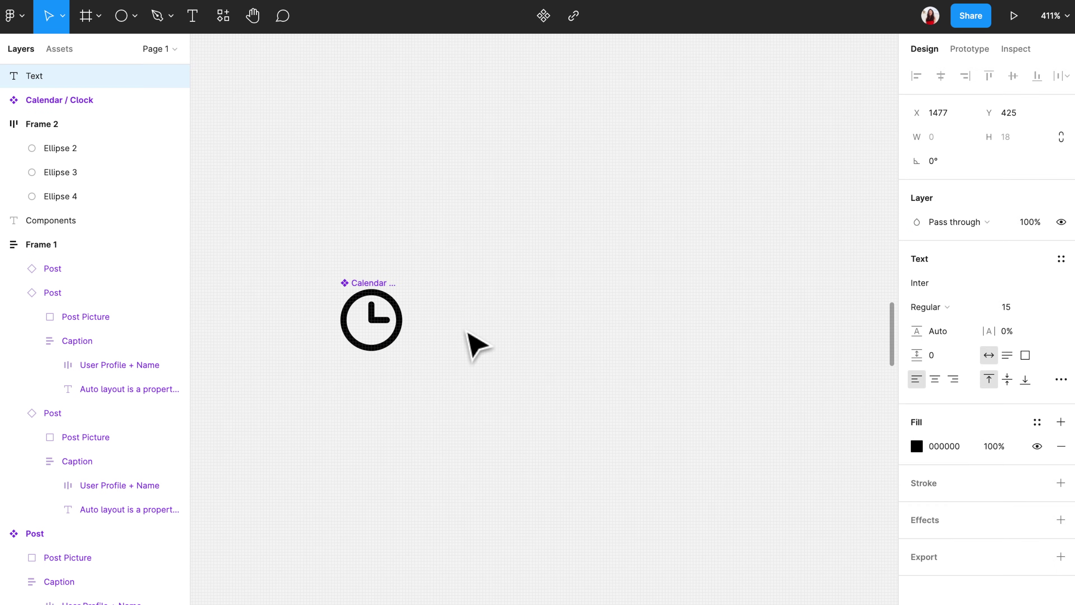
type("1 day")
left_click(471, 419)
left_click(494, 366)
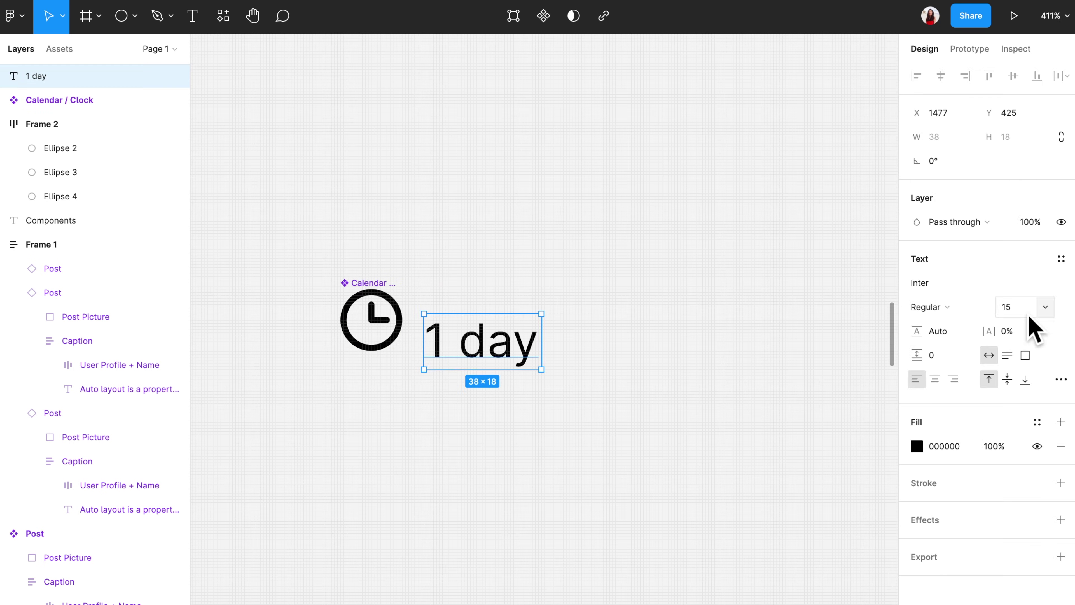
left_click(1016, 306)
type("25")
key("Return")
left_click(677, 439)
- Wrap the clock and '1 day' text in a horizontal auto layout Frame 3 and edit its spacing
left_click(444, 348)
left_click(376, 295, "shift")
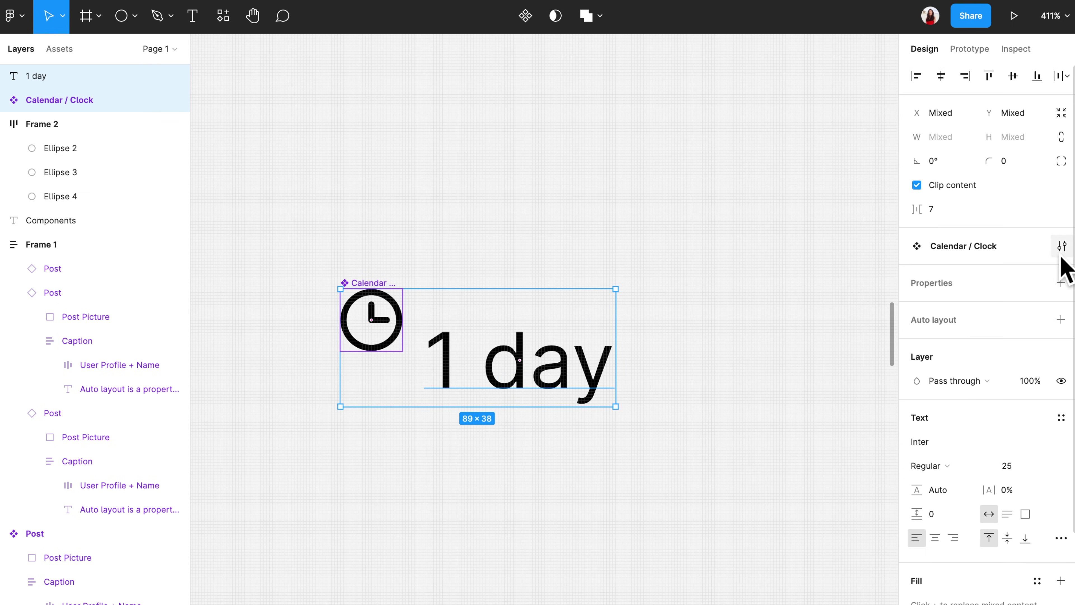
left_click(1067, 329)
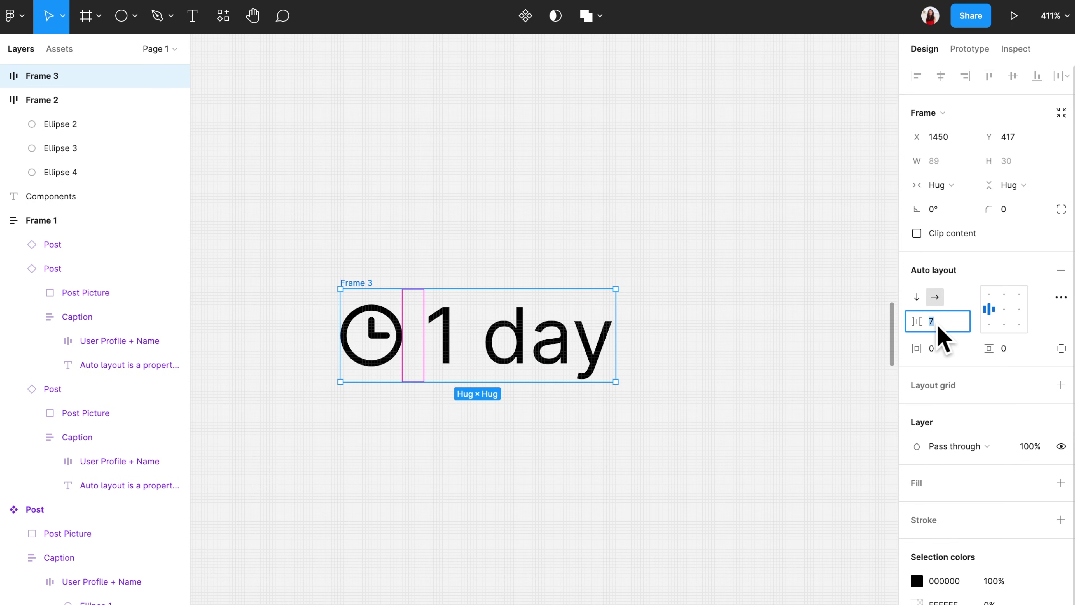
type("0")
key("Return")
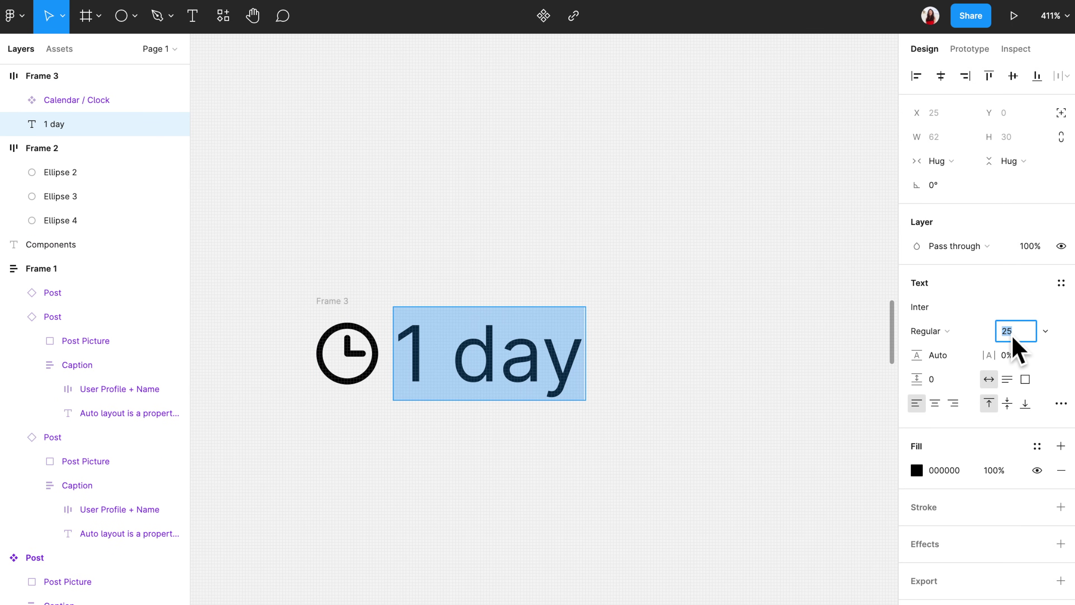
- Set the '1 day' text back to font size 25 and reselect Frame 3
key("shift+Up")
key("shift+Up")
key("shift+Up")
key("shift+Up")
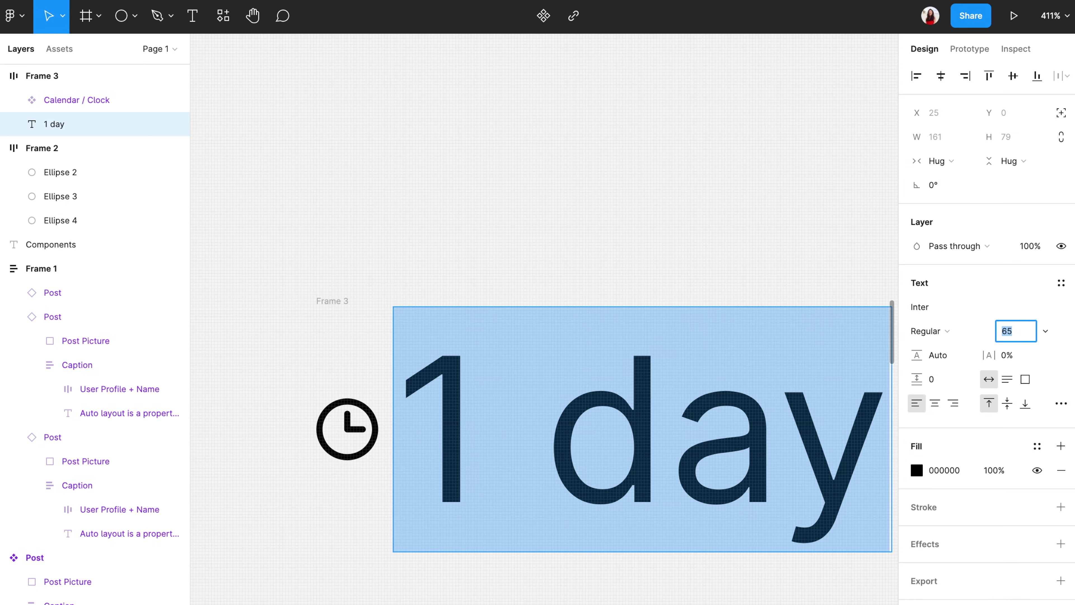
type("25")
key("Return")
left_click(311, 307)
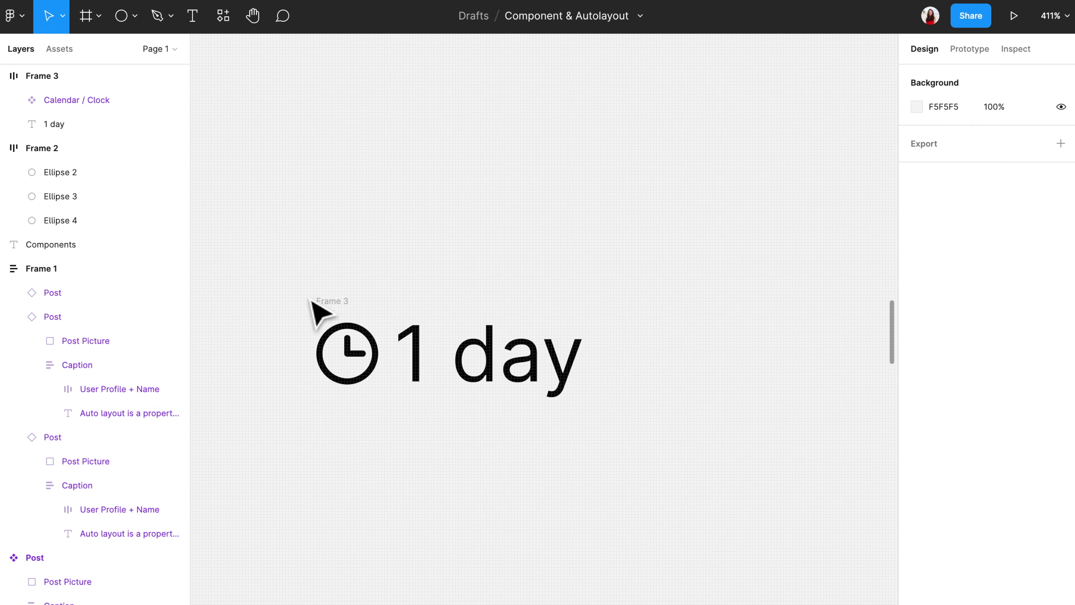
left_click(349, 311)
left_click(1062, 298)
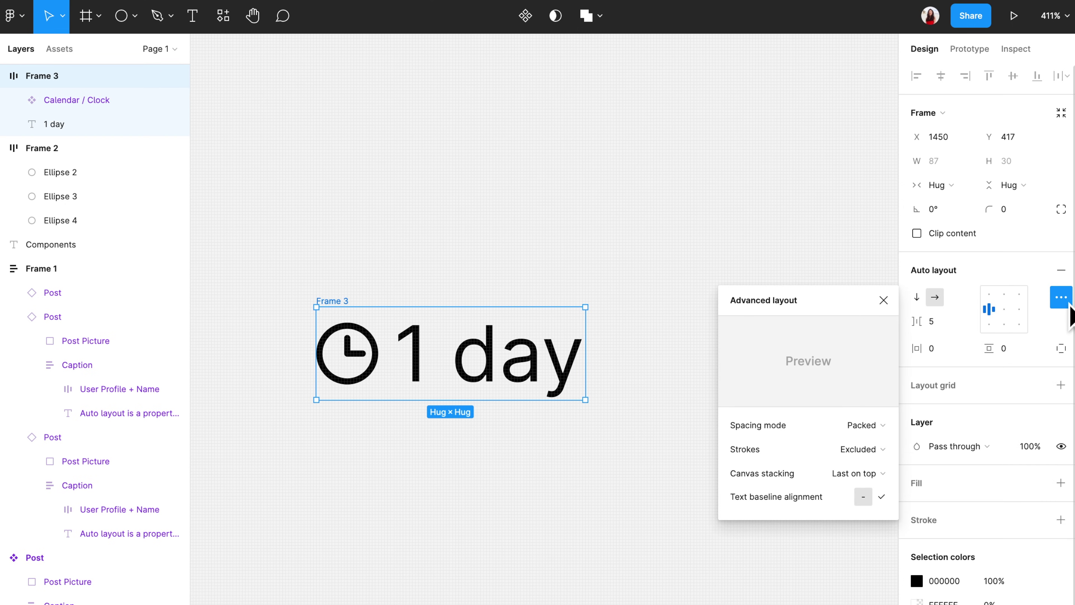
- Enable Text baseline alignment in Frame 3's advanced auto layout settings
left_click(887, 503)
left_click(609, 499)
scroll(408, 404, "up", 5)
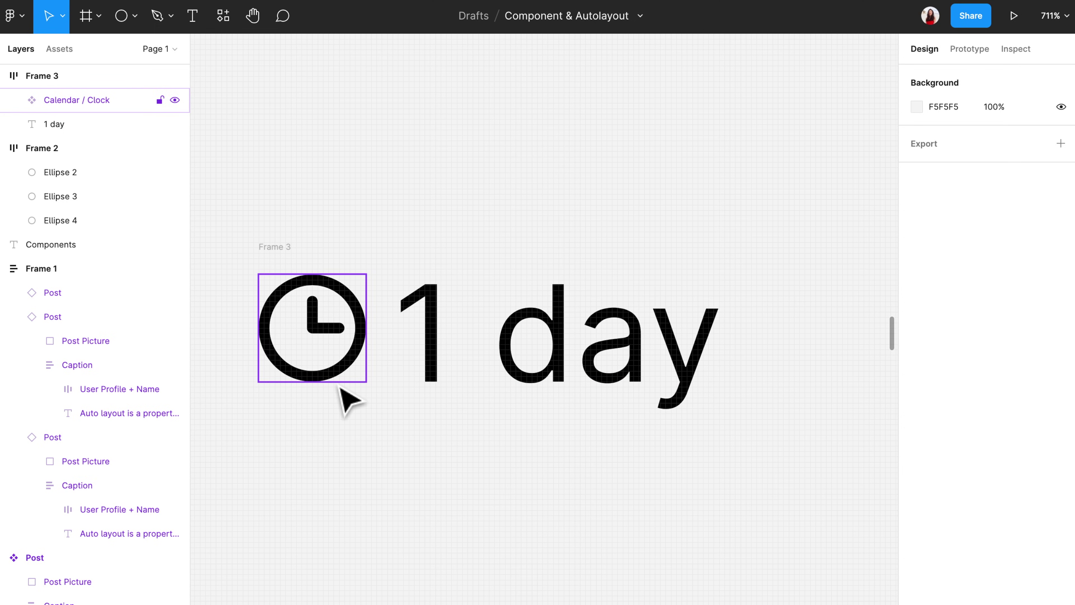
scroll(341, 394, "down", 4)
- Enlarge '1 day' to 65 and drag the Clock (with padding) instance into Frame 3
double_click(422, 366)
key("Escape")
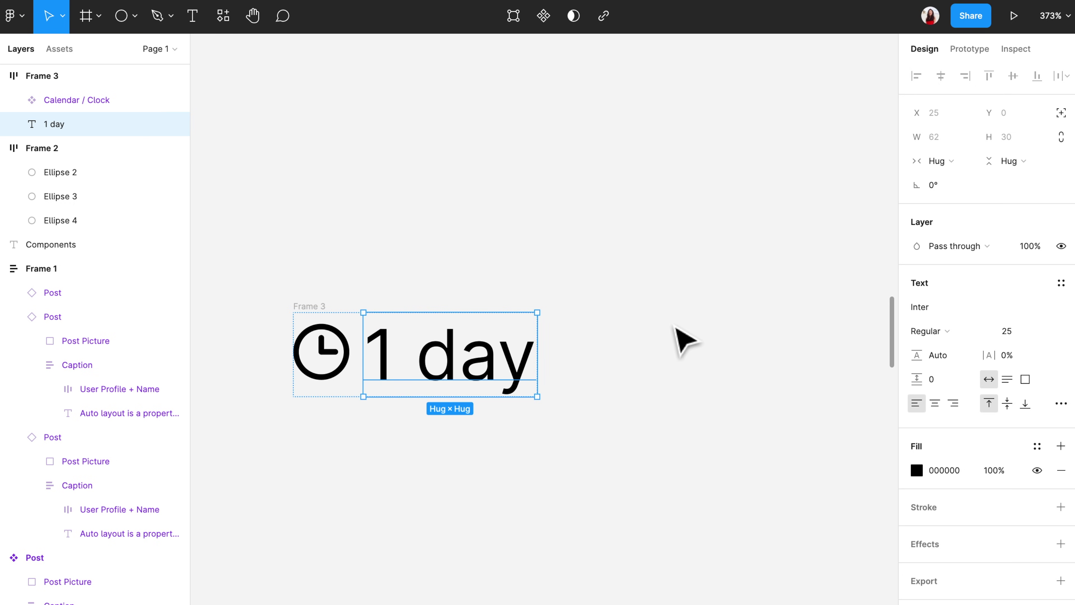
key("shift+Up")
key("shift+Up")
key("shift+Up")
key("shift+Up")
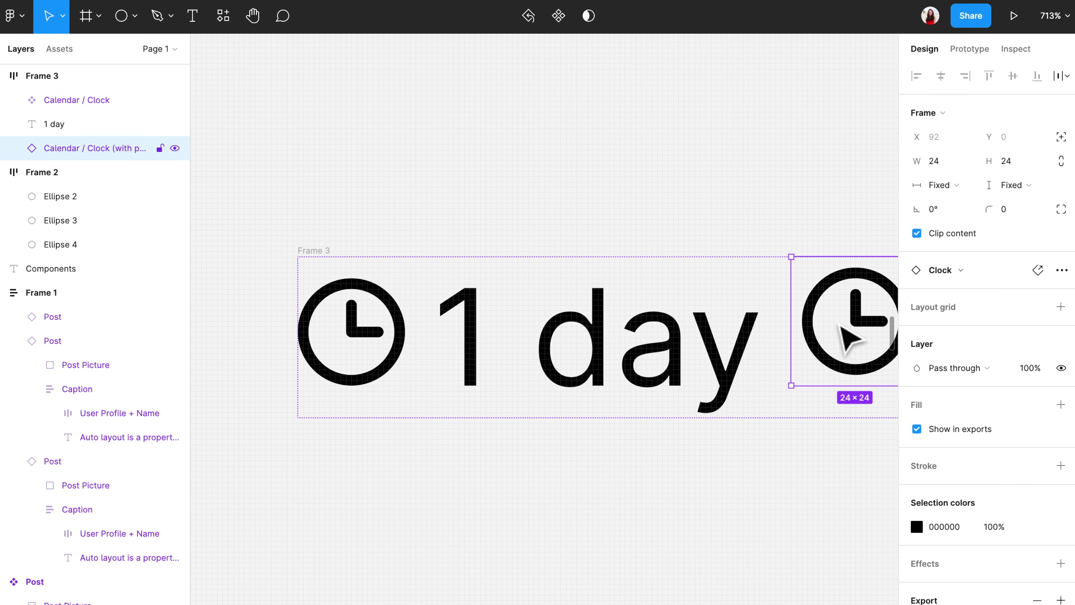
left_click_drag(847, 339, 391, 356)
- Delete the plain Calendar / Clock instance from Frame 3, keeping the padded clock and '1 day'
left_click(493, 373, "shift")
left_click(694, 379, "shift")
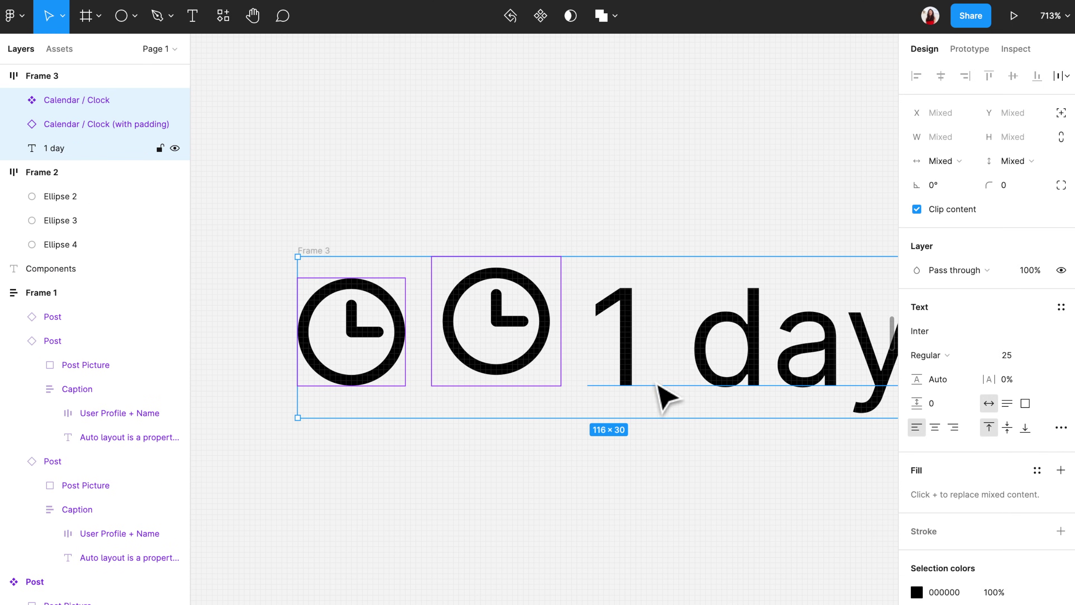
scroll(551, 452, "down", 3)
scroll(554, 456, "down", 3)
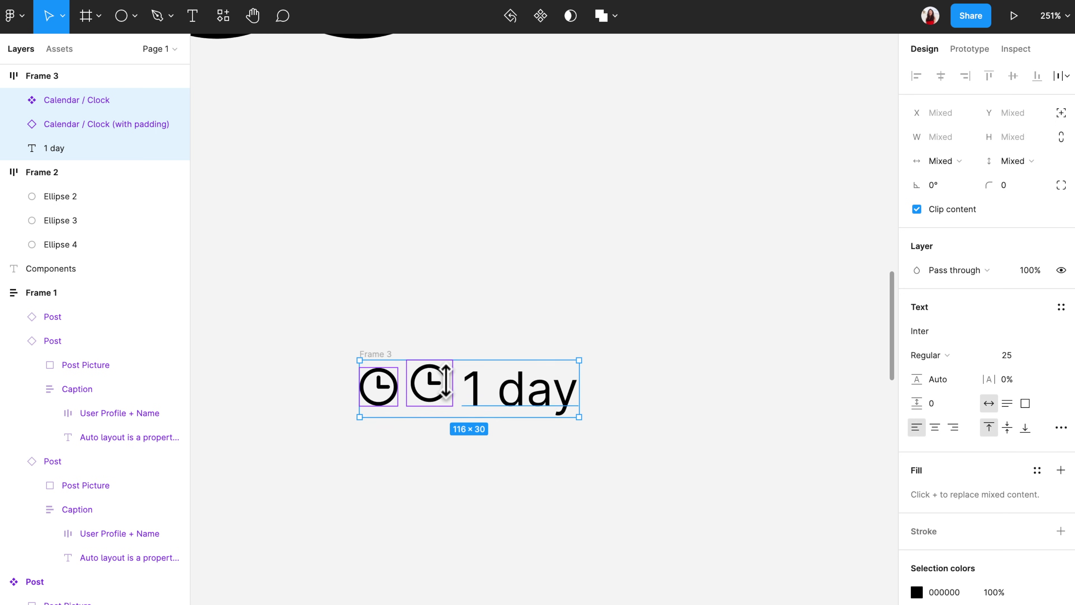
scroll(455, 432, "up", 5)
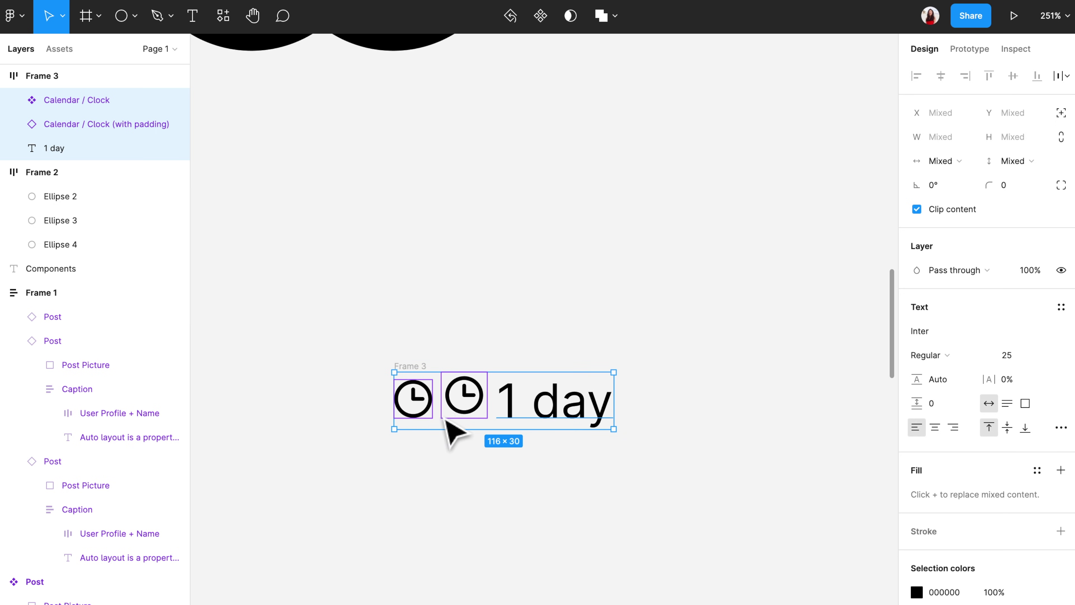
left_click(397, 398)
key("Delete")
scroll(690, 542, "down", 10)
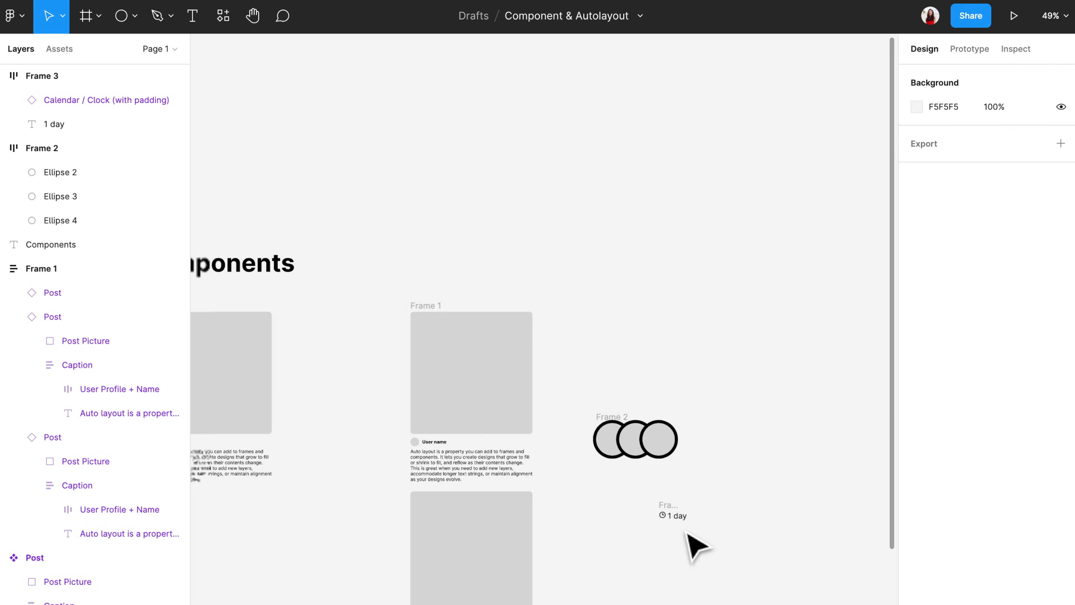